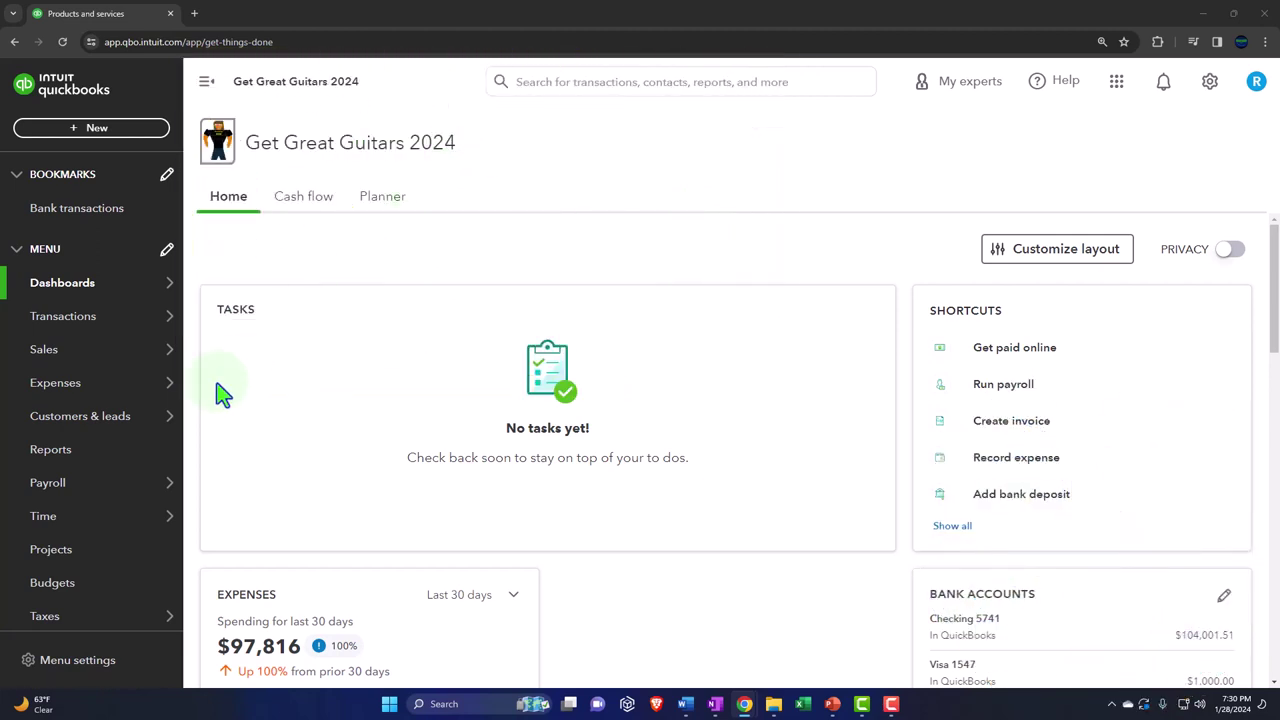
- Open the Balance Sheet, Profit and Loss and Trial Balance reports in new tabs, then view the Balance Sheet
click(83, 462)
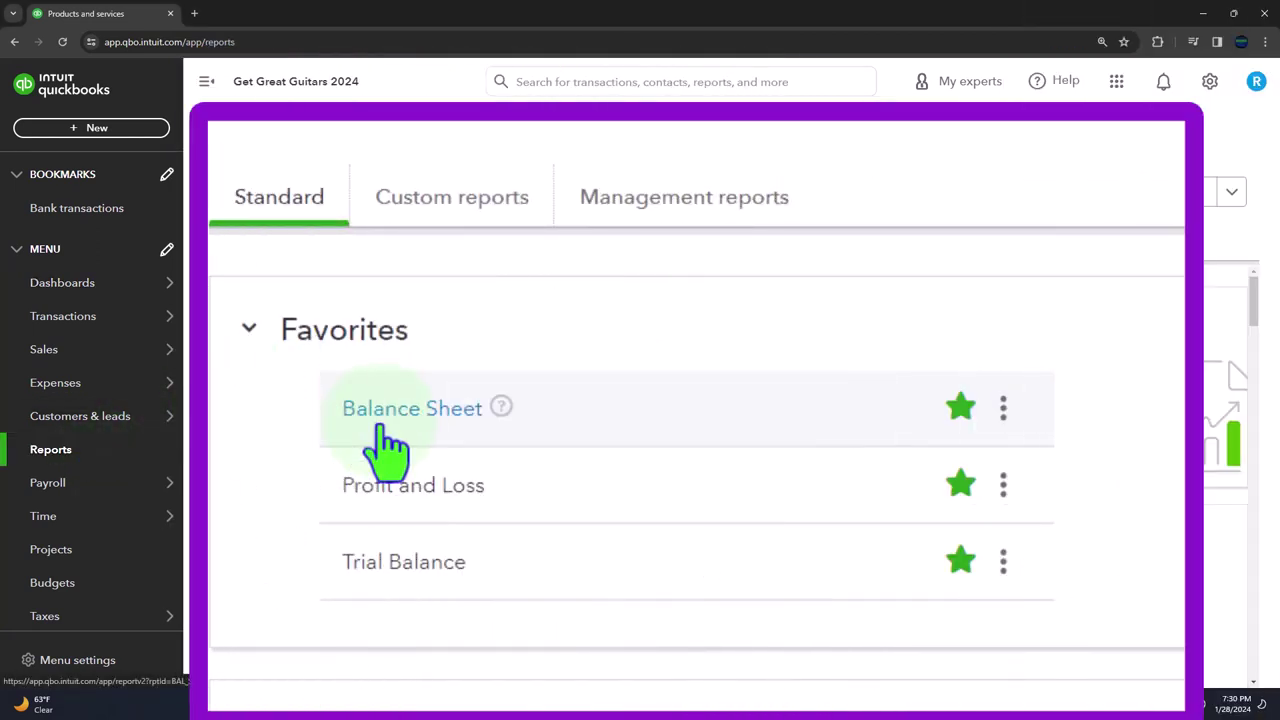
right_click(396, 428)
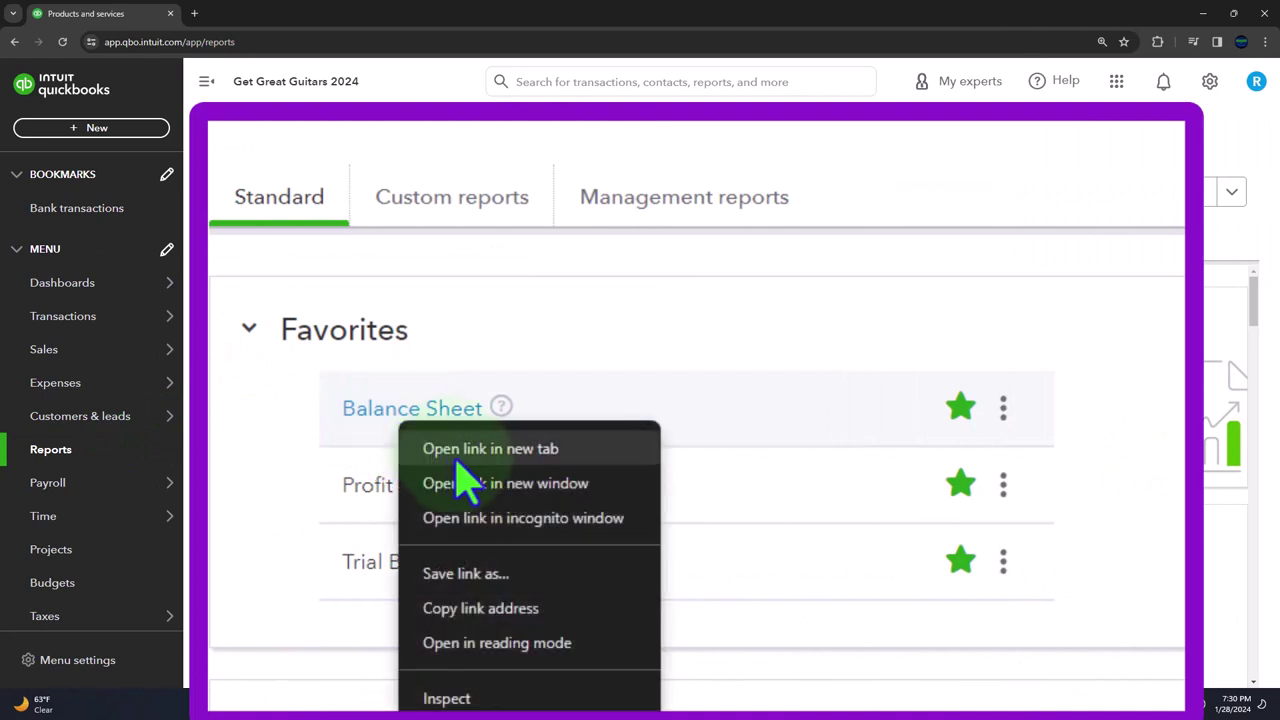
click(452, 450)
right_click(462, 506)
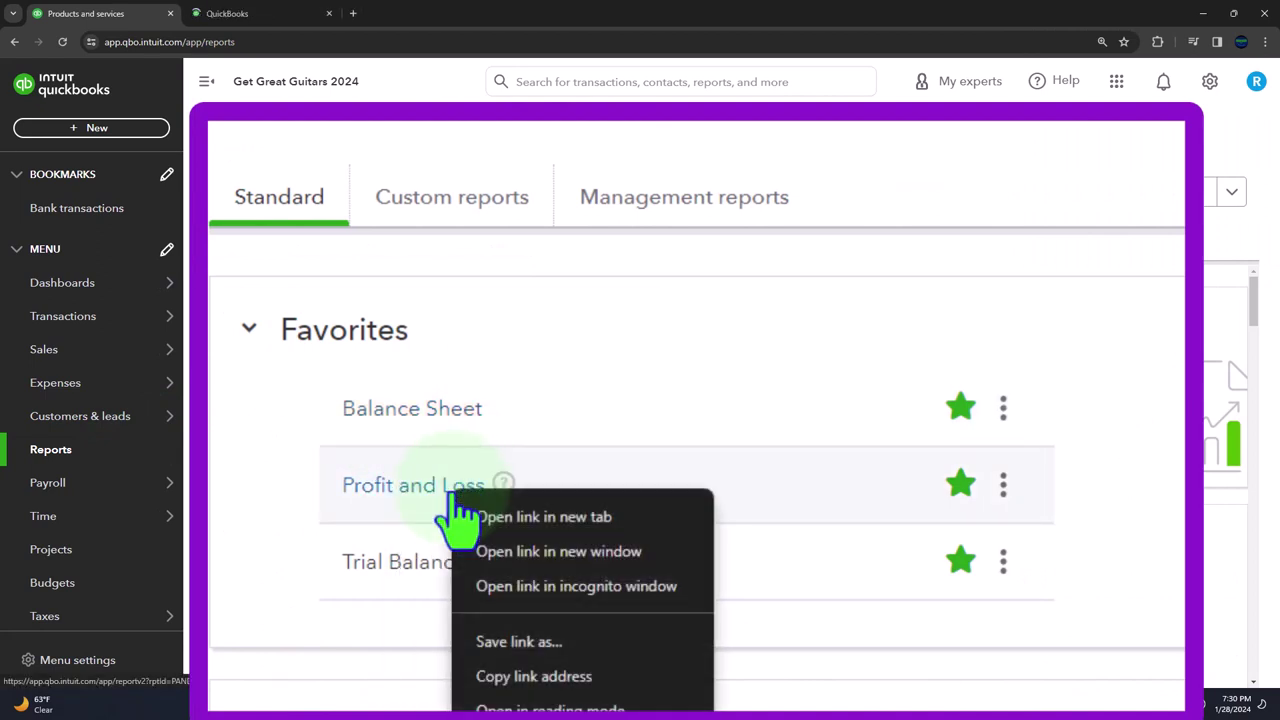
click(528, 520)
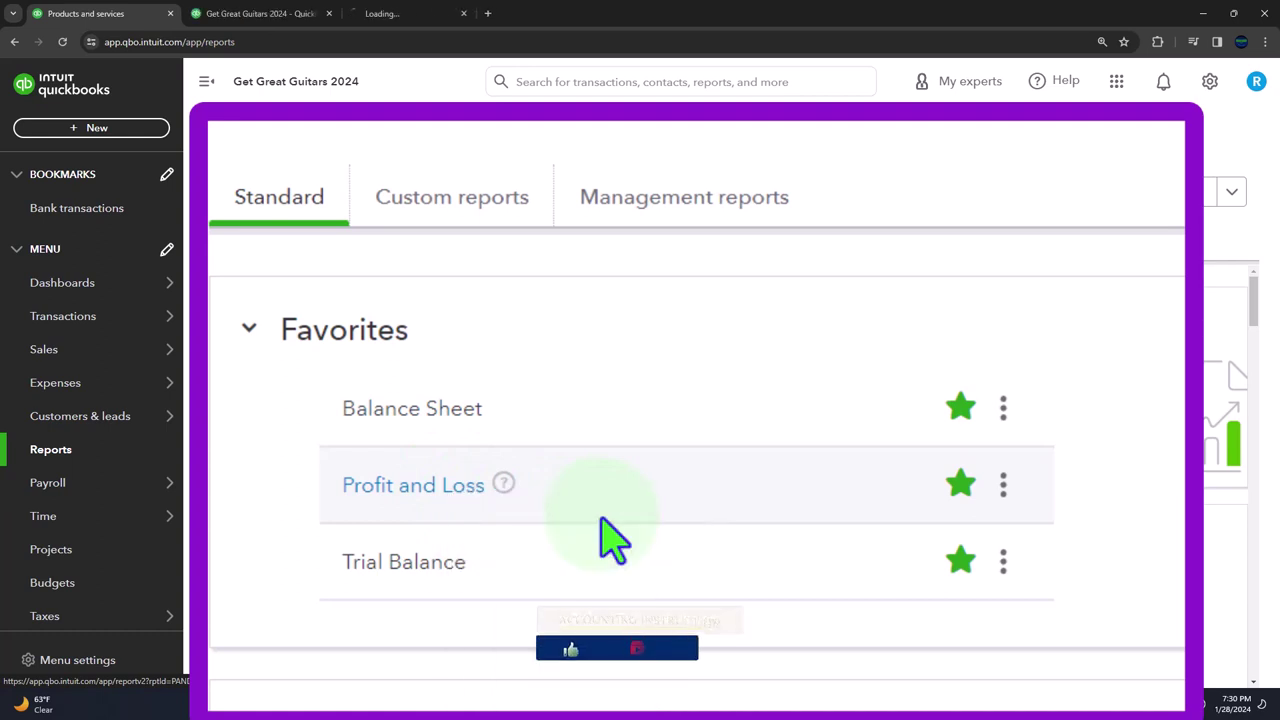
right_click(448, 578)
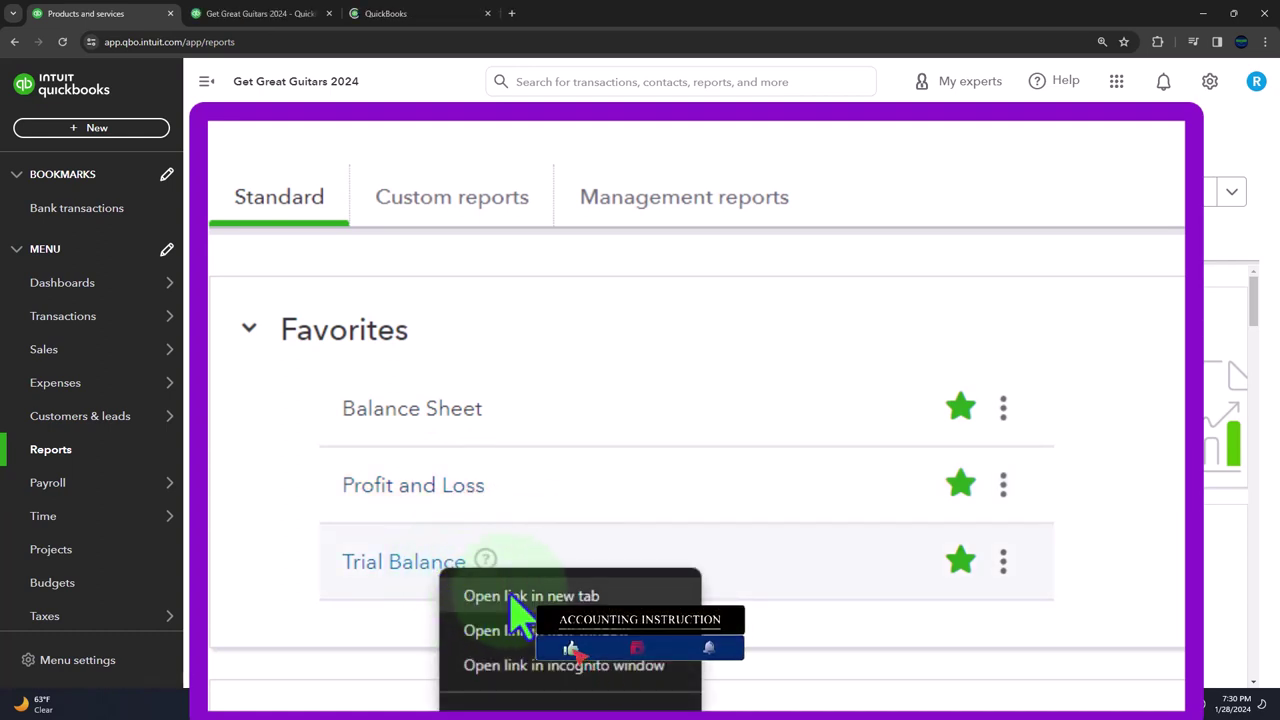
click(612, 598)
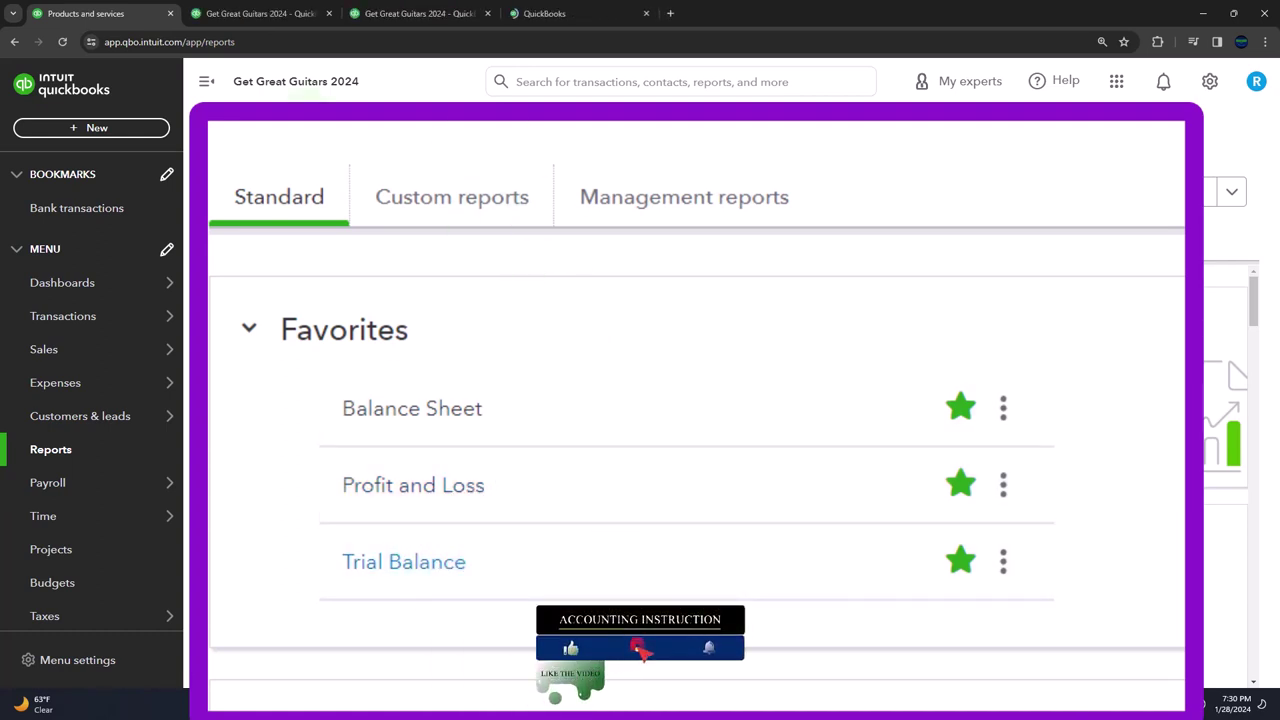
click(278, 36)
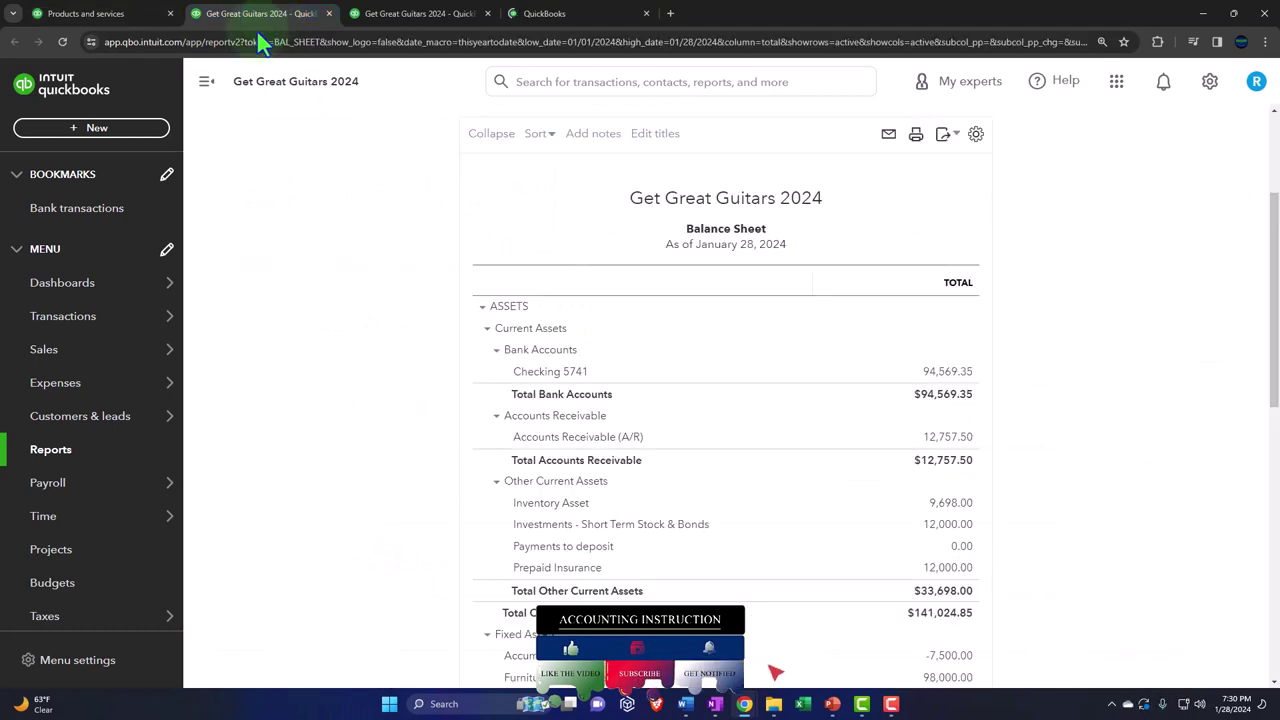
- Set the Balance Sheet date range to 01/01/2024 through 02/28/2024
click(207, 86)
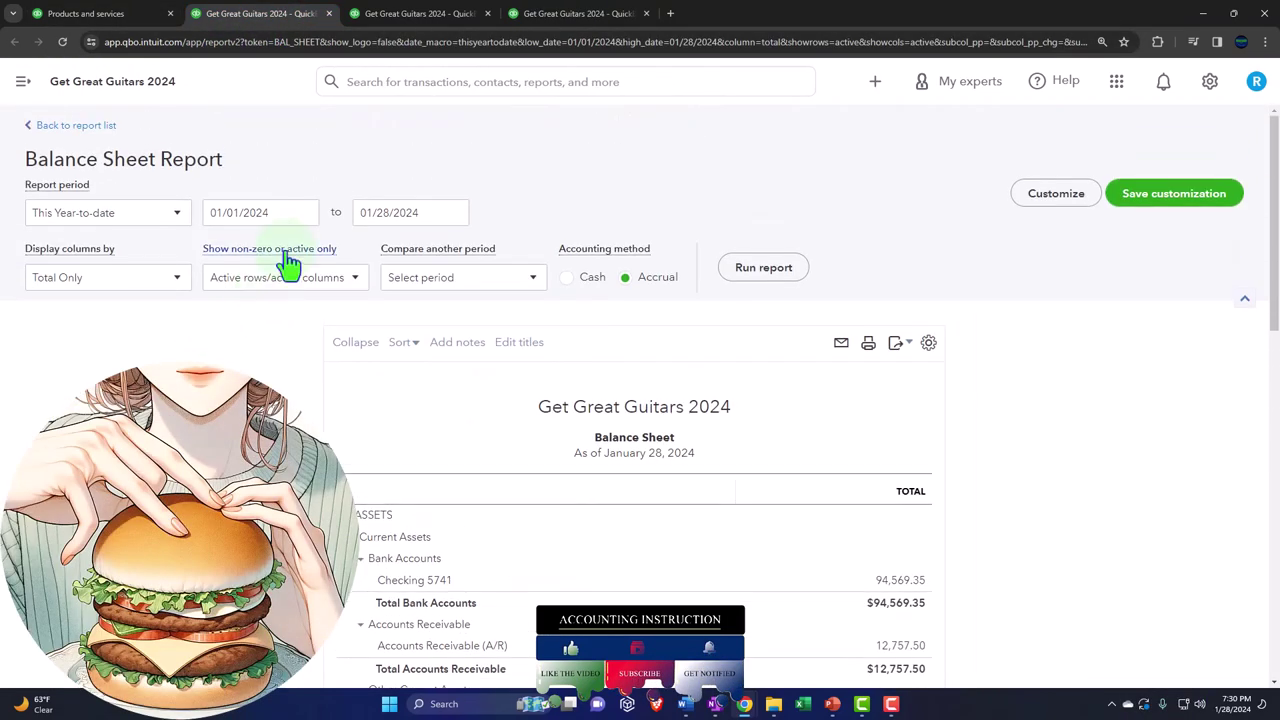
drag(222, 212, 268, 212)
text(0)
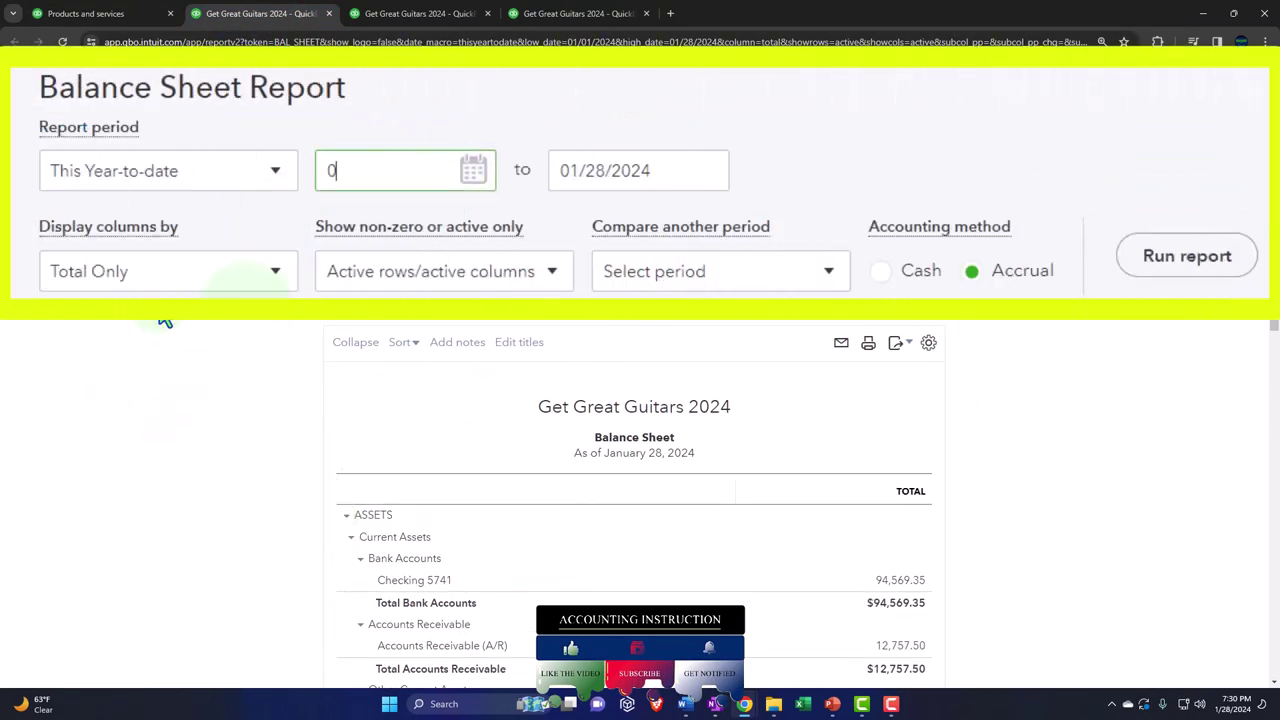
text(1/01/2024)
key(Tab)
text(02/28/2024)
key(Tab)
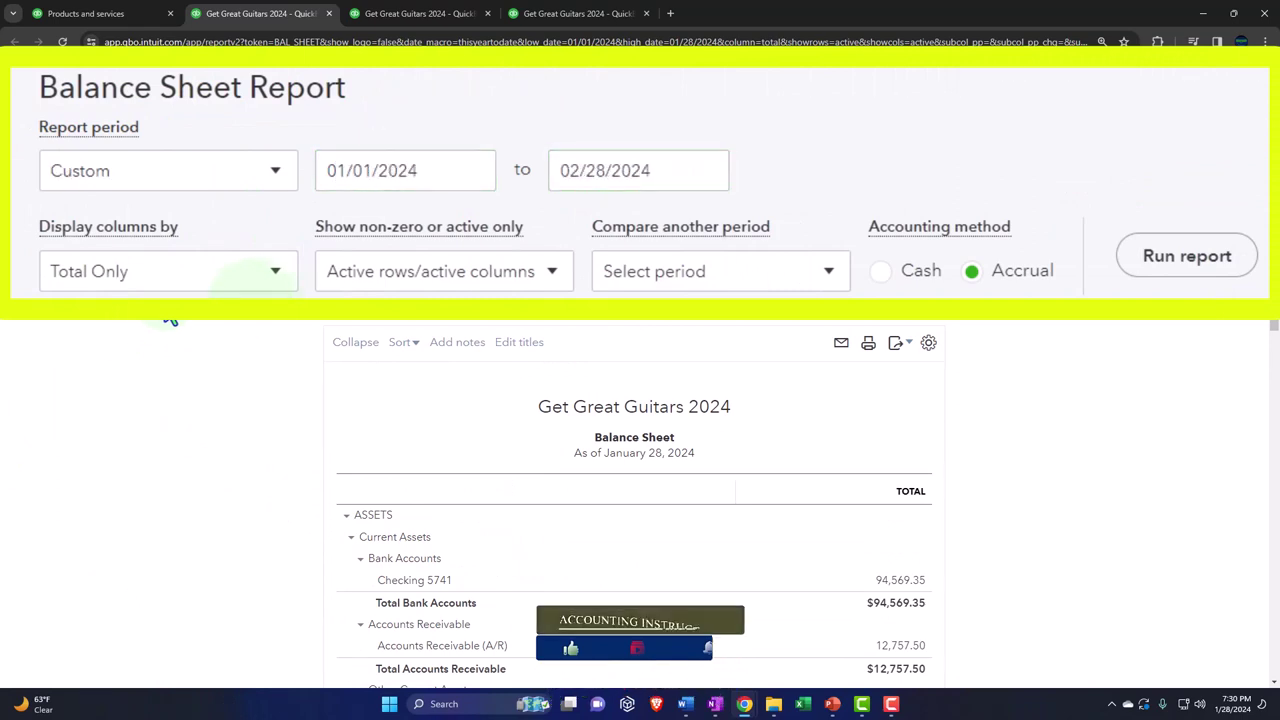
- Show Balance Sheet columns by Months, rerun it, and move to the Profit and Loss tab
click(272, 287)
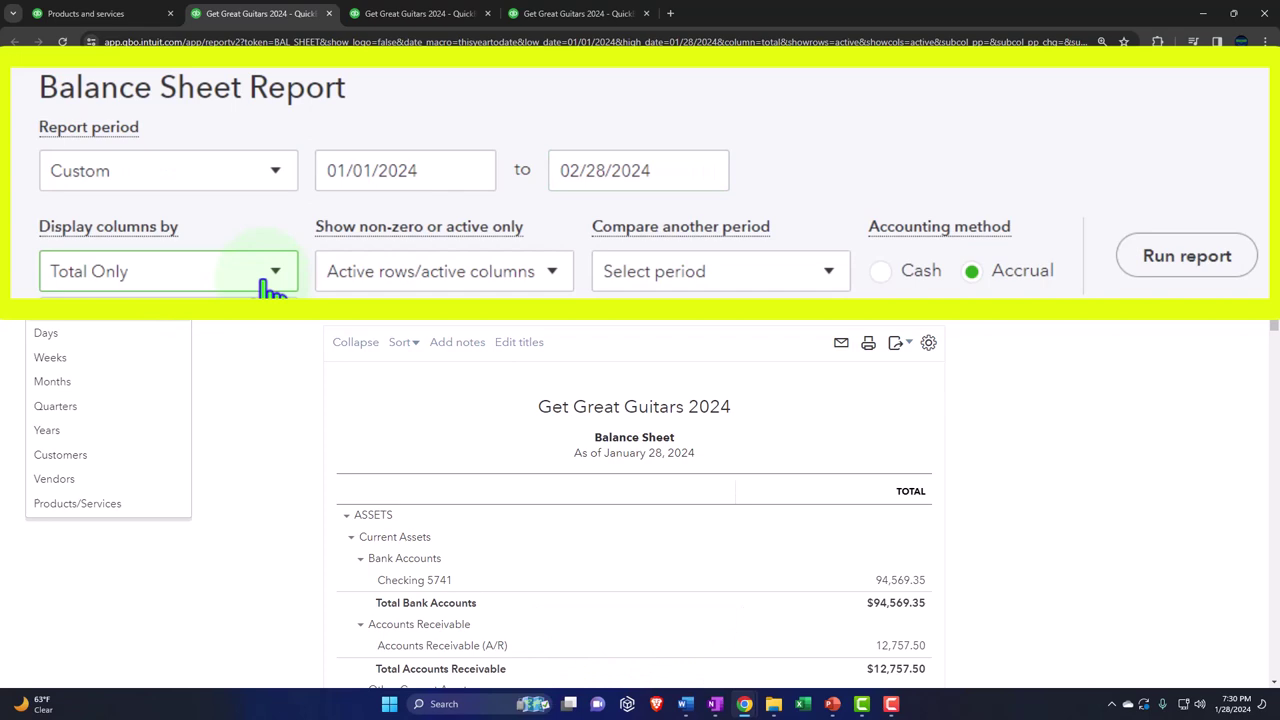
click(132, 386)
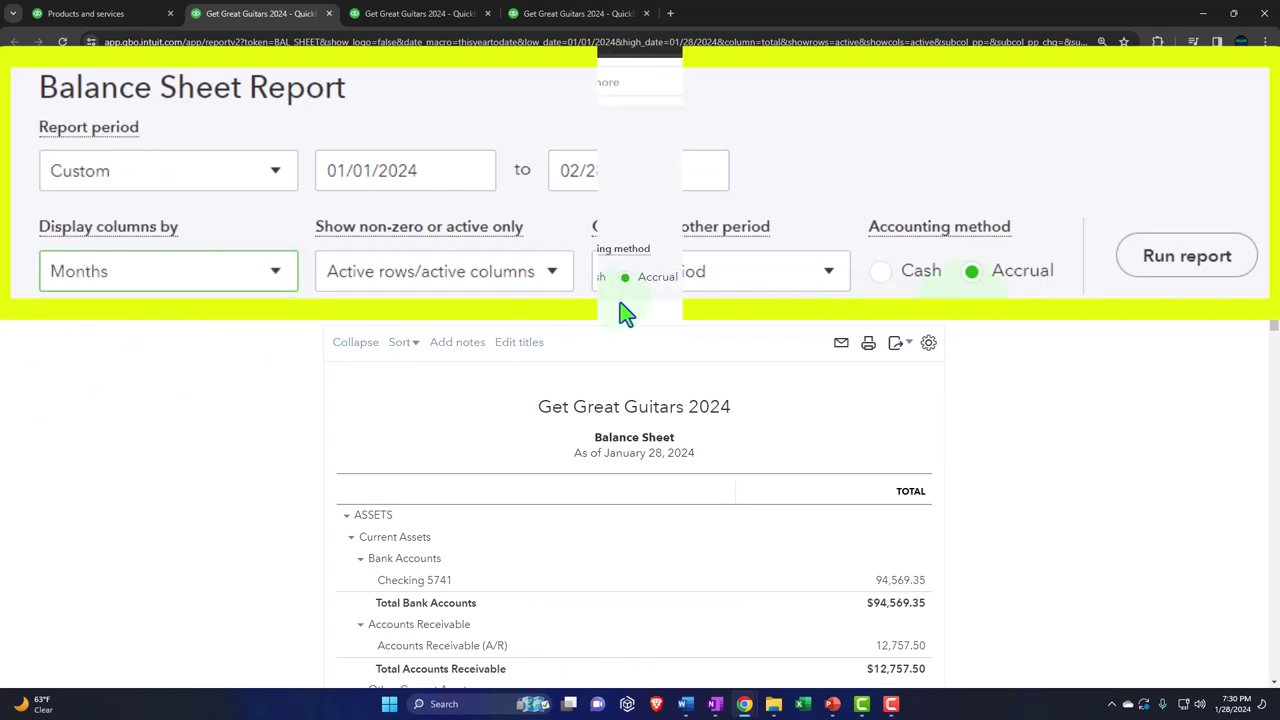
click(764, 270)
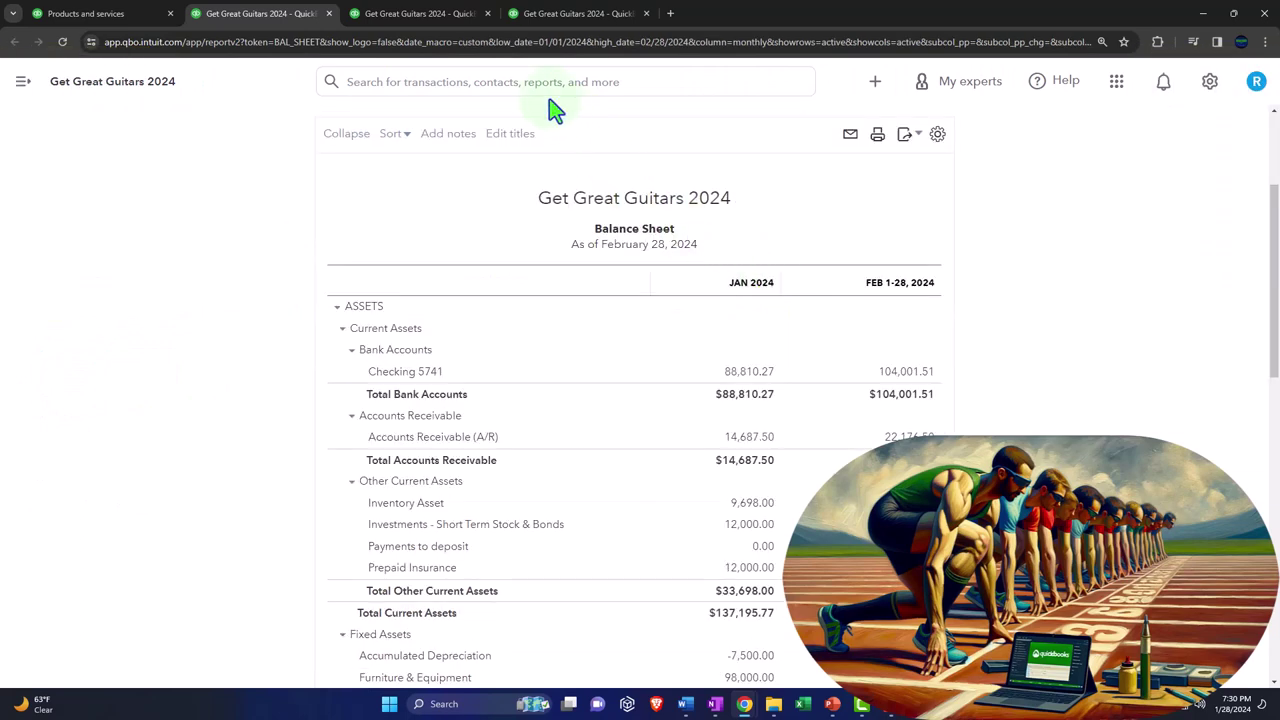
click(422, 15)
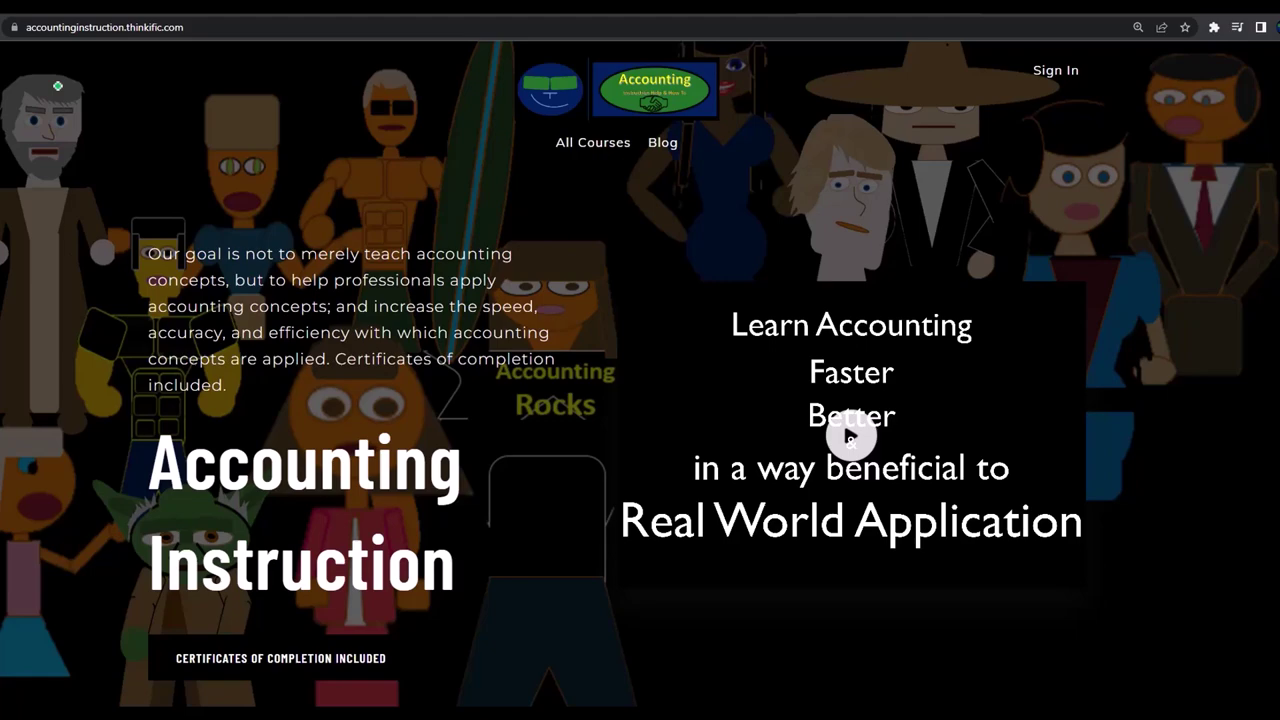
- Rerun the Profit and Loss for 01/01/2024 to 02/28/2024 with monthly columns
text(01012024)
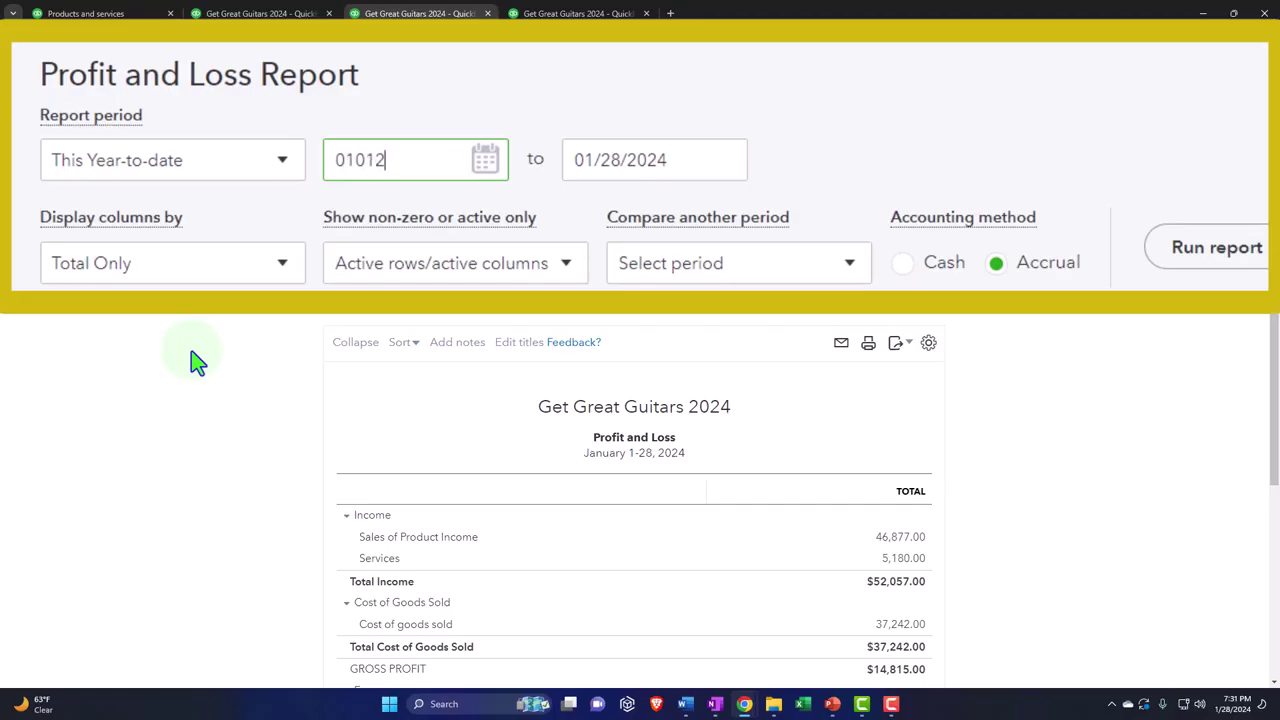
key(Tab)
text(02282024)
key(Tab)
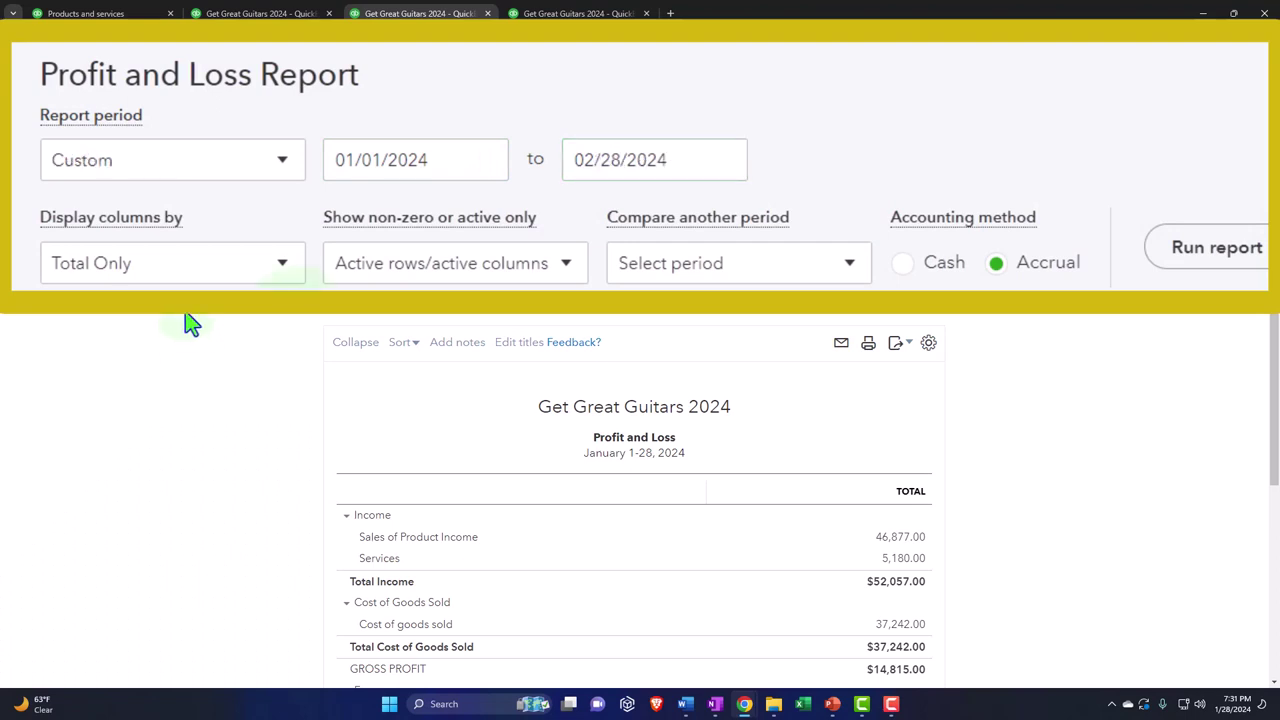
click(282, 264)
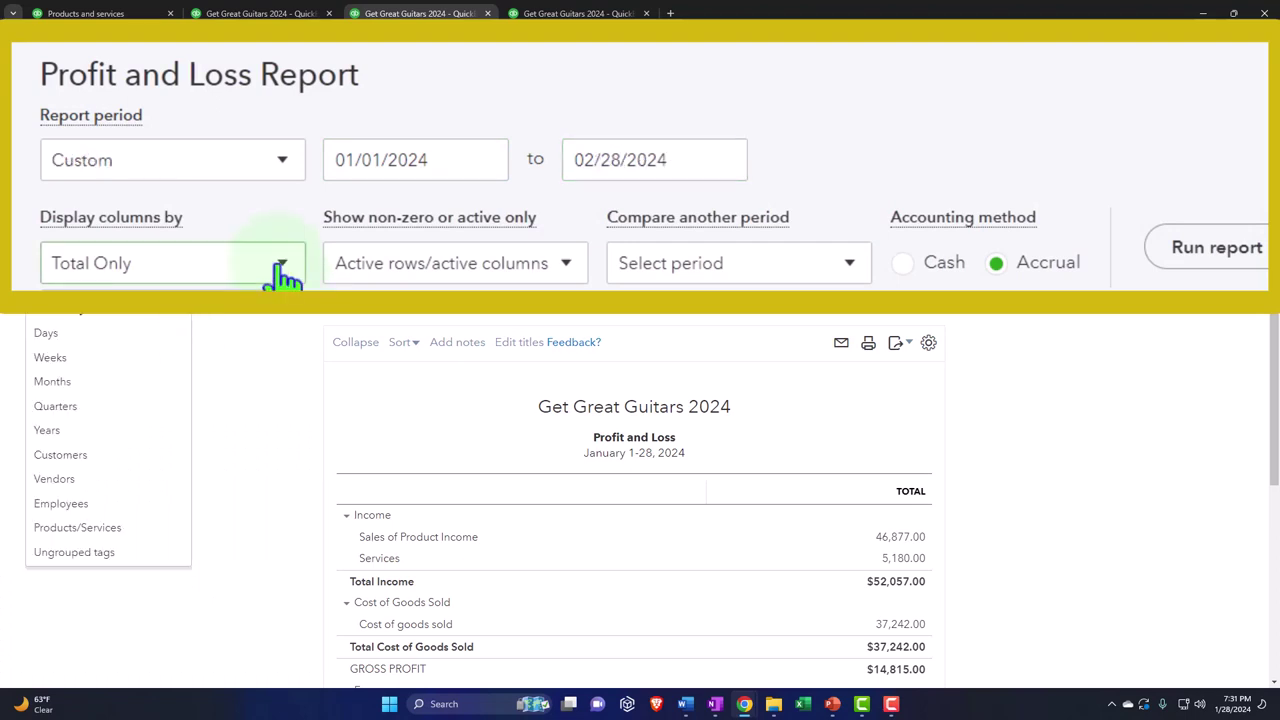
click(129, 385)
click(763, 268)
scroll(757, 277, down, 2)
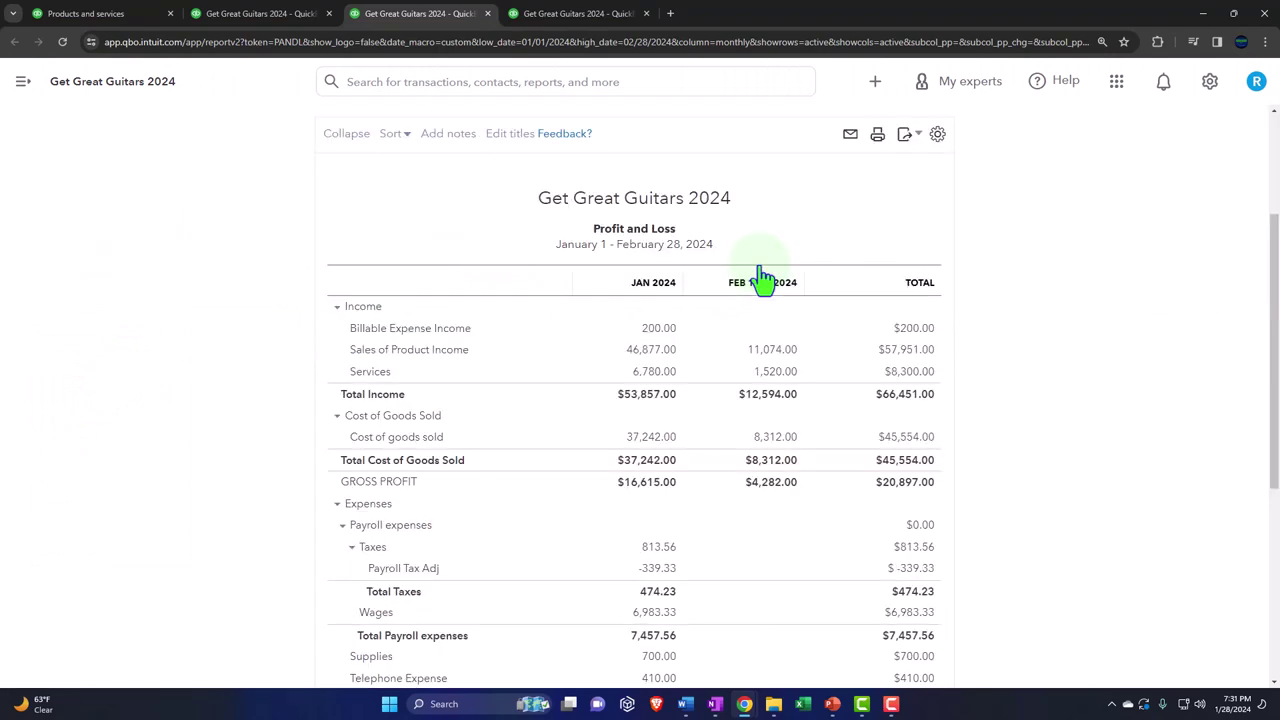
- Rerun the Trial Balance for 01/01/2024 to 02/28/2024 with columns by Months
click(575, 13)
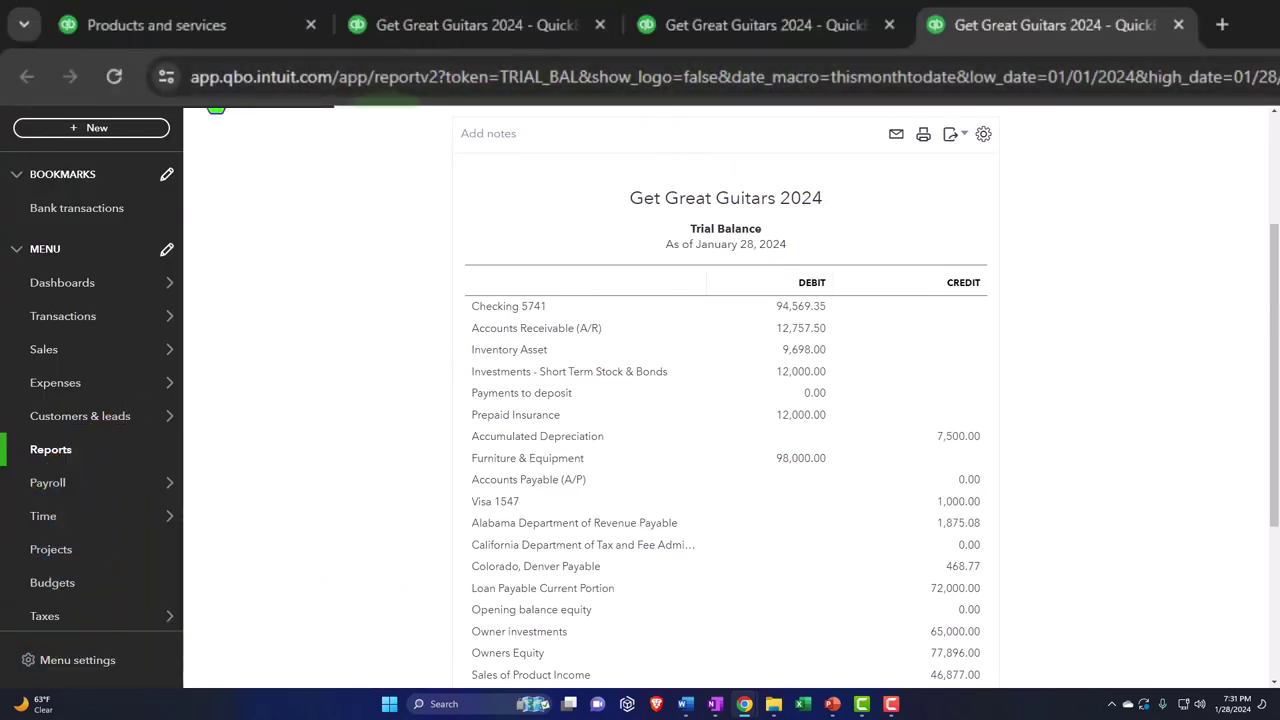
scroll(170, 330, up, 2)
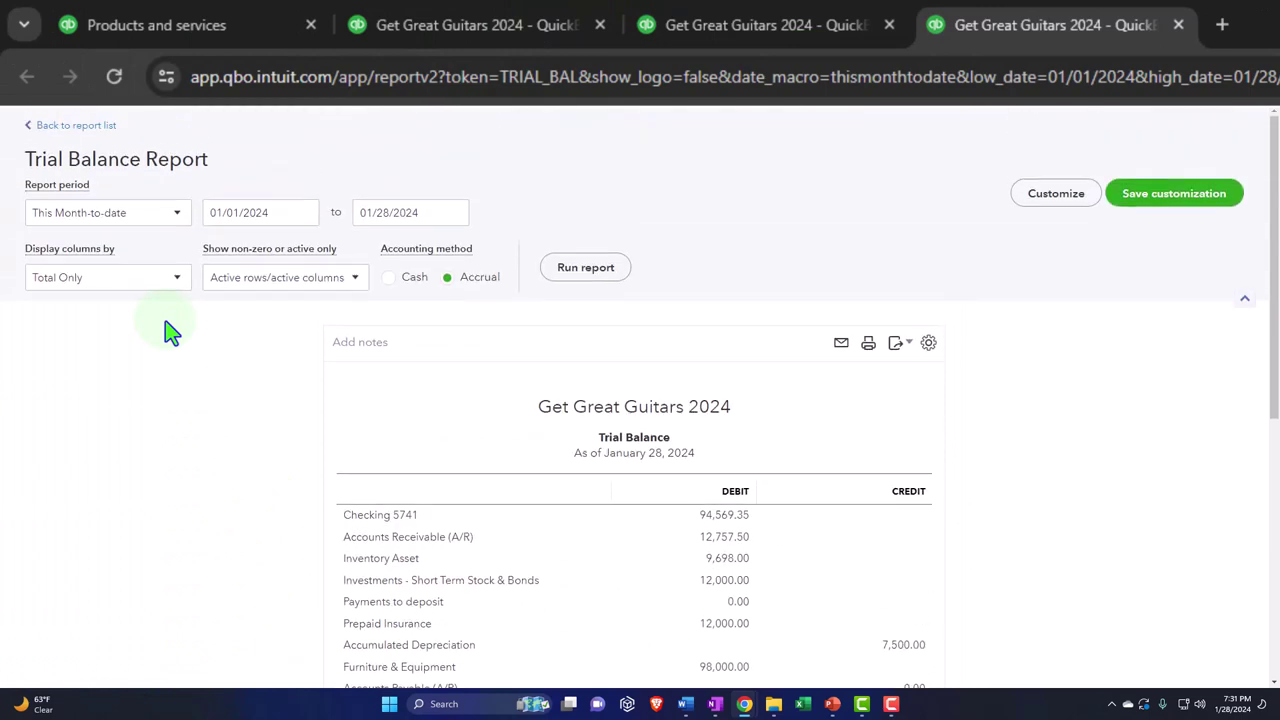
triple_click(252, 210)
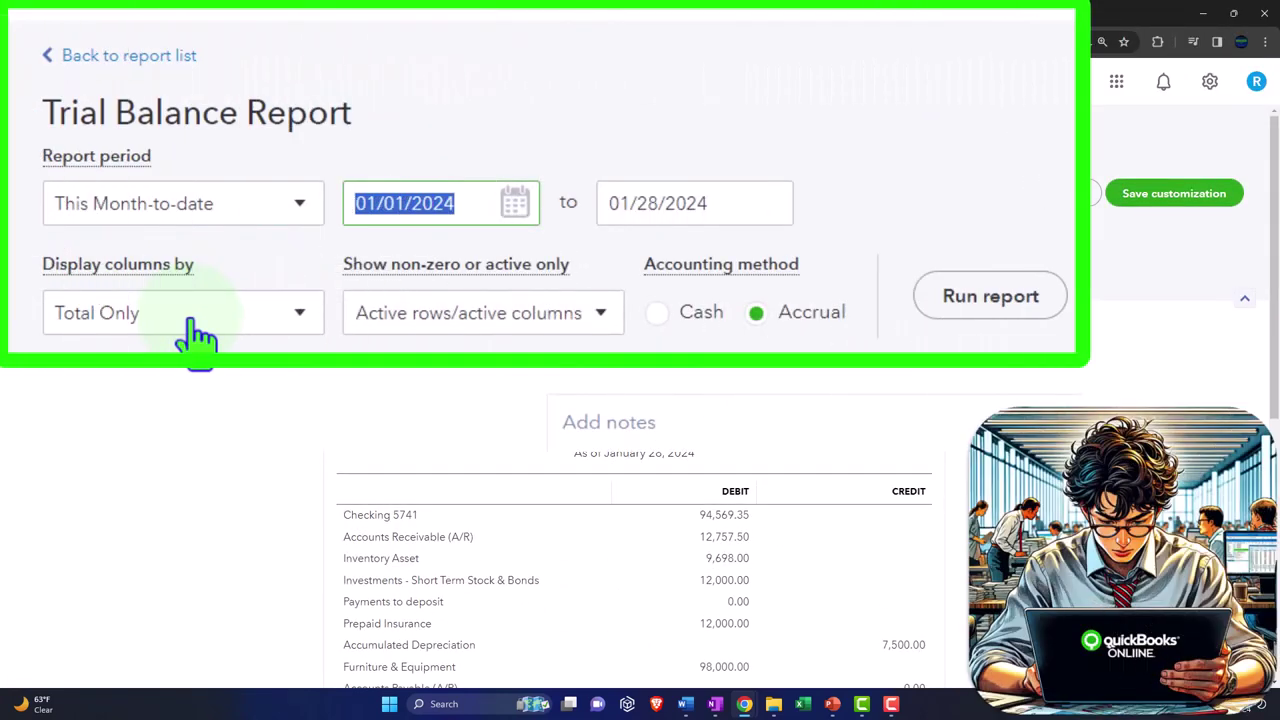
text(01/01/2024)
key(Tab)
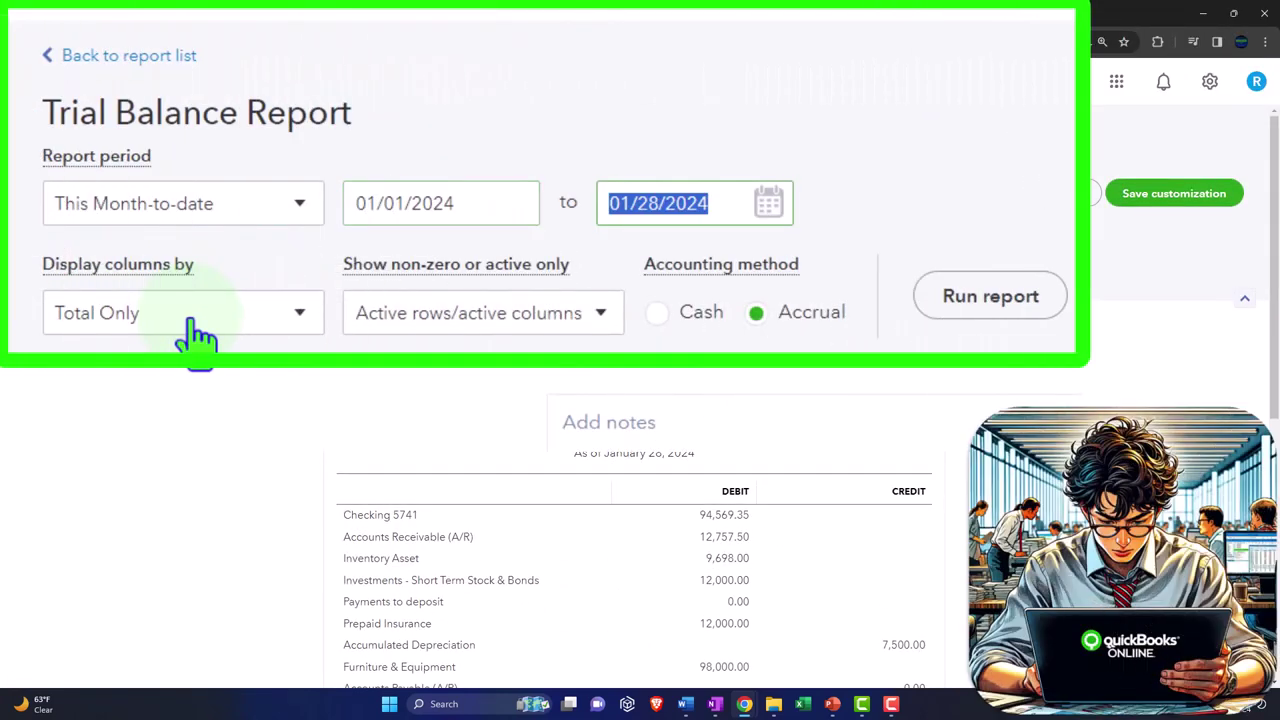
text(02/28/2024)
key(Tab)
click(204, 315)
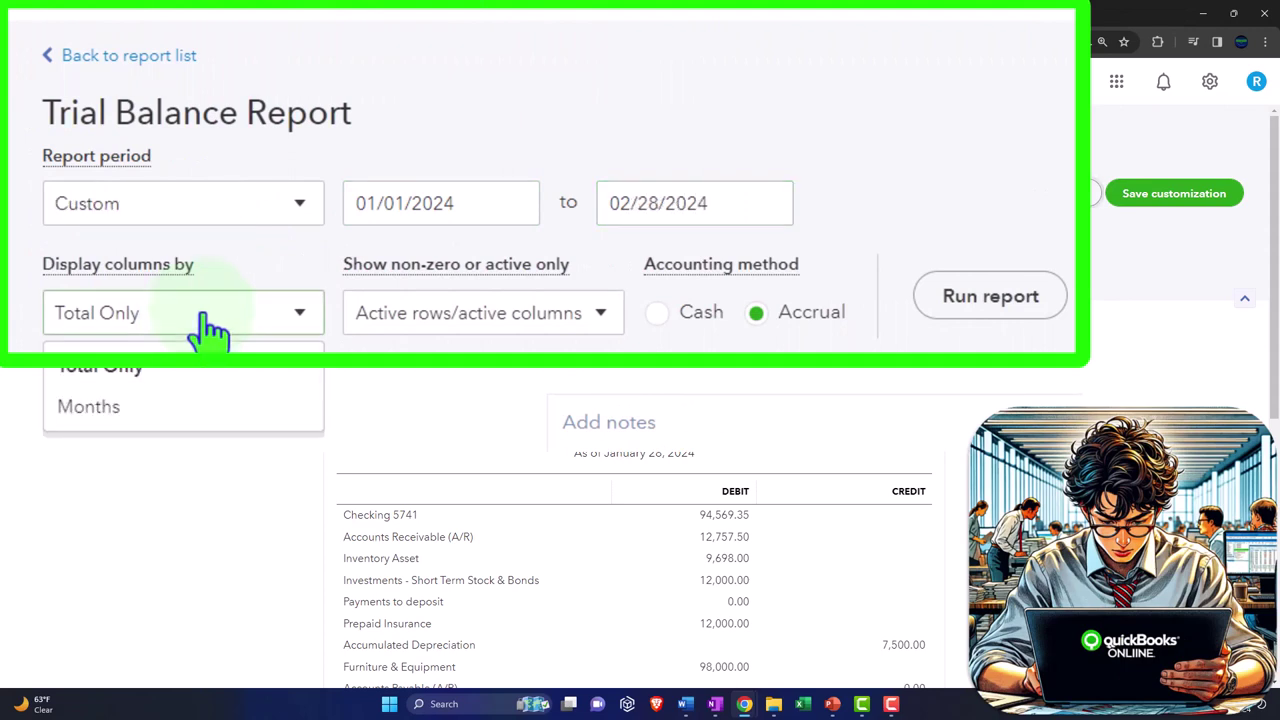
click(172, 418)
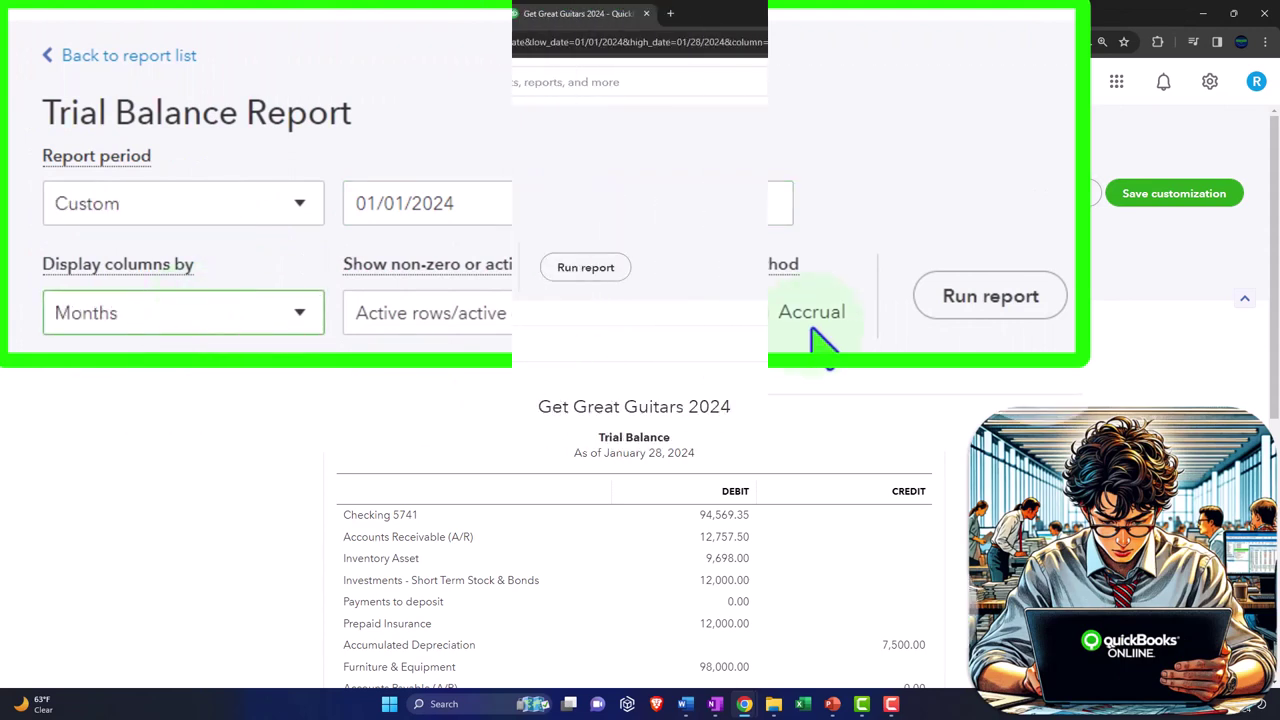
click(561, 276)
scroll(560, 286, down, 2)
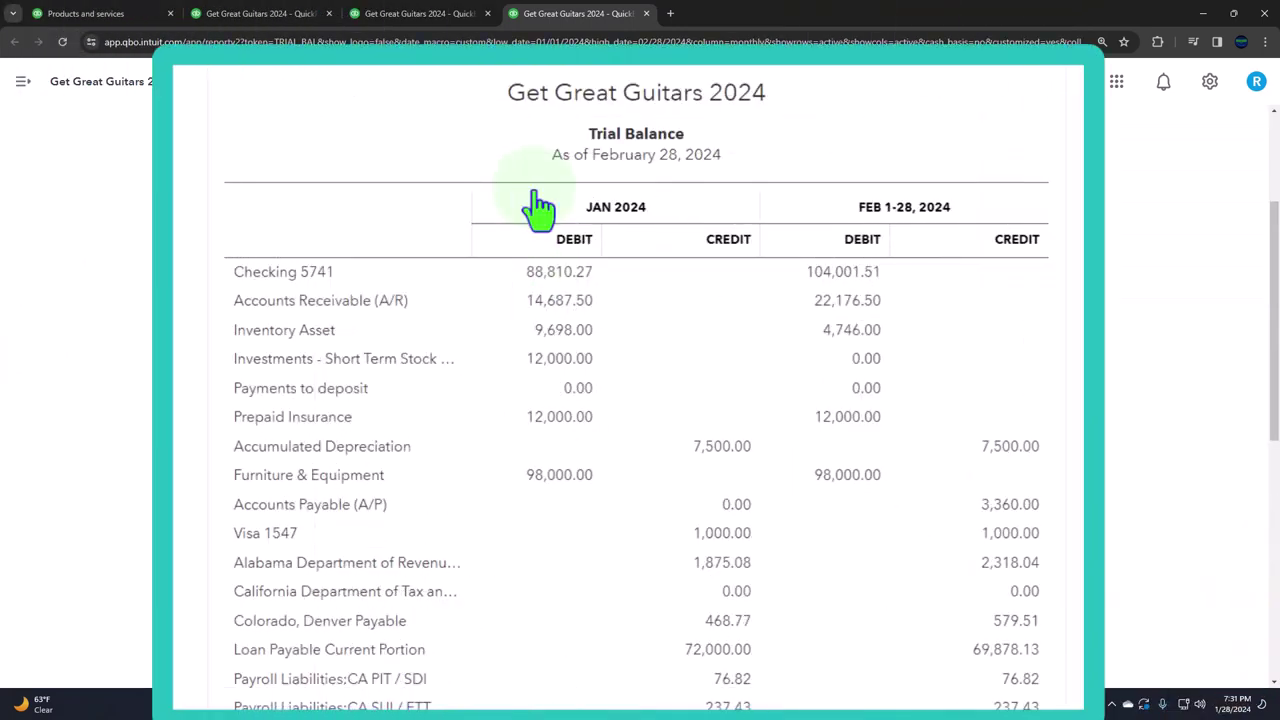
- Return to the Balance Sheet and review total assets of $227,695.77 (Jan) and $233,424.01 (Feb)
click(262, 13)
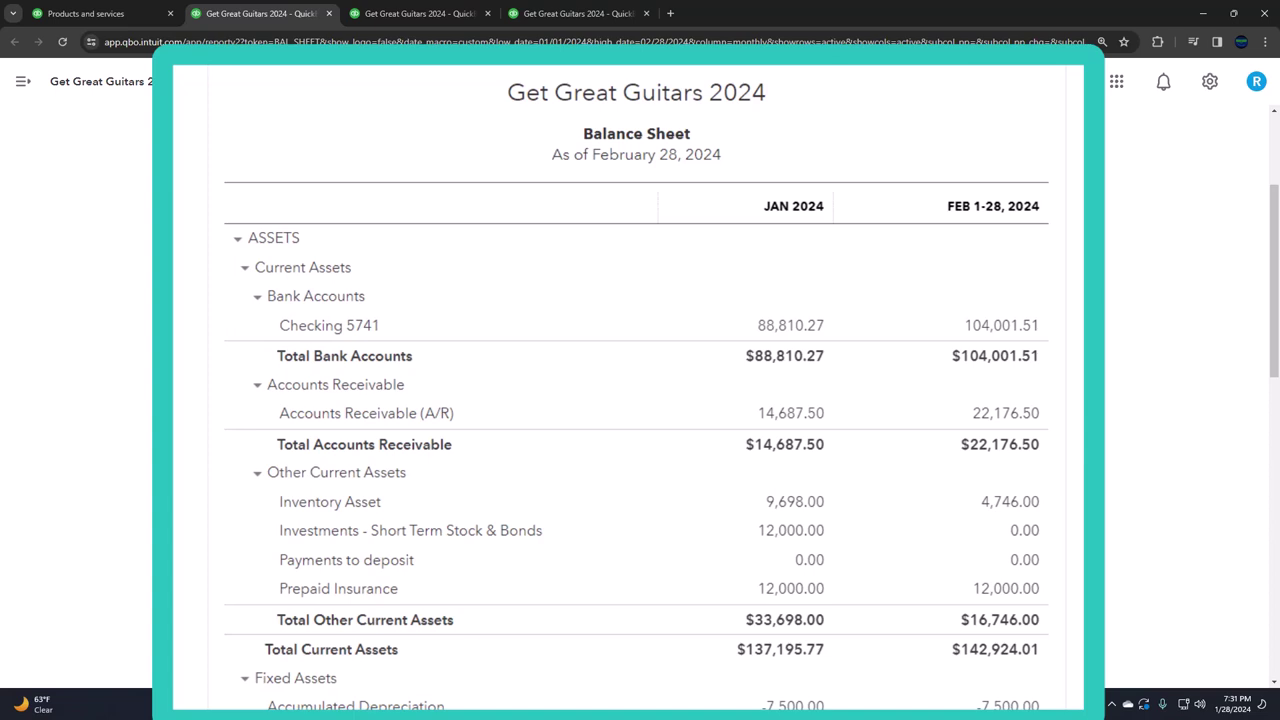
scroll(636, 400, down, 1)
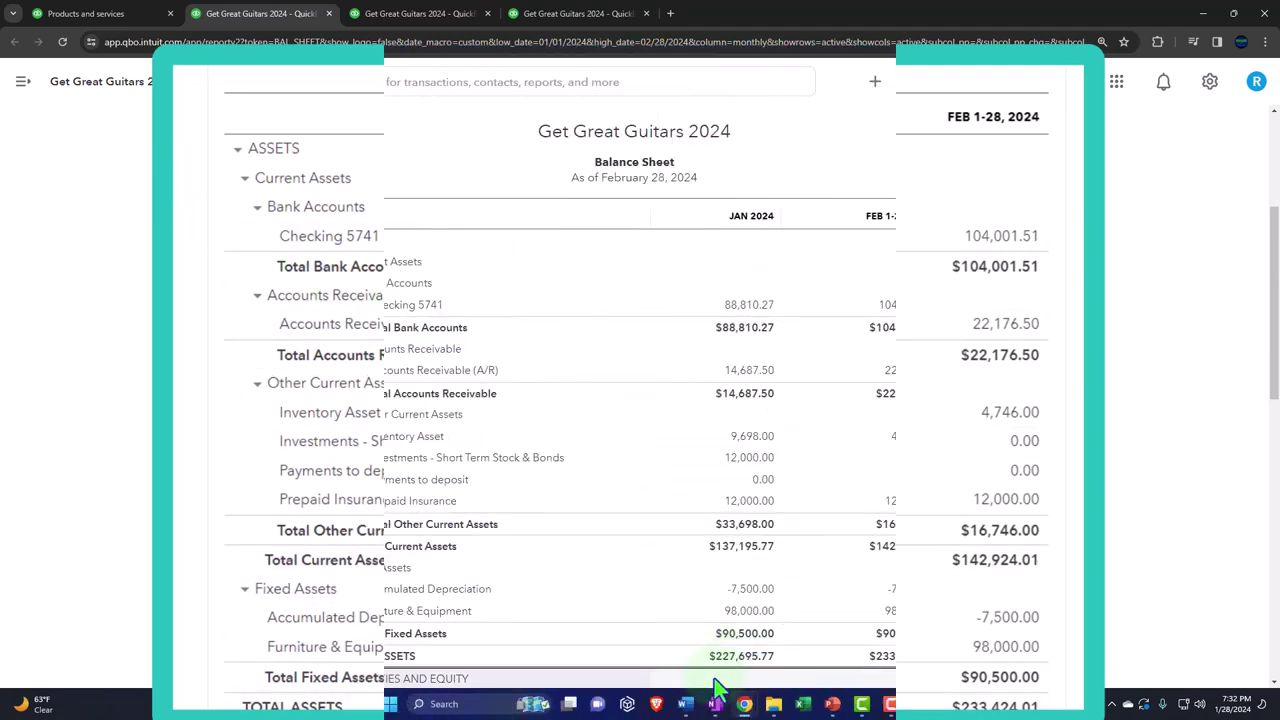
- Consult the QuickBooks flow chart notes, then go back to the monthly Balance Sheet
click(716, 705)
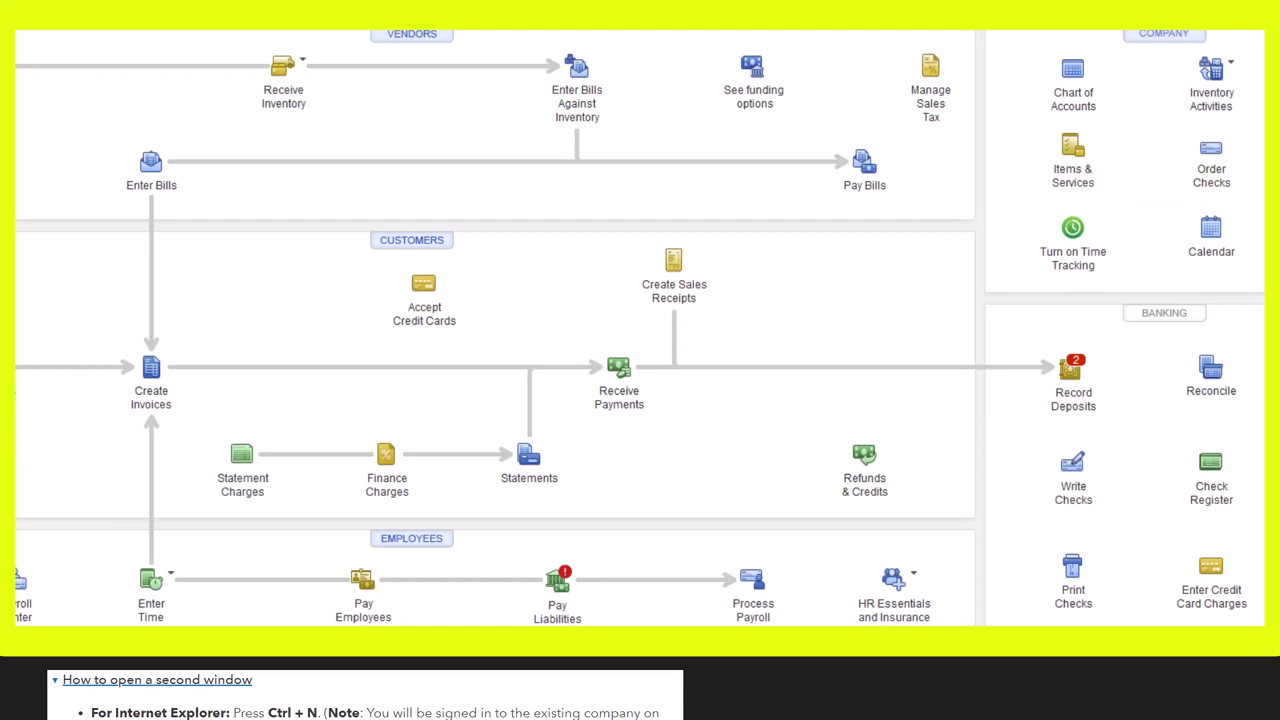
key(alt+Tab)
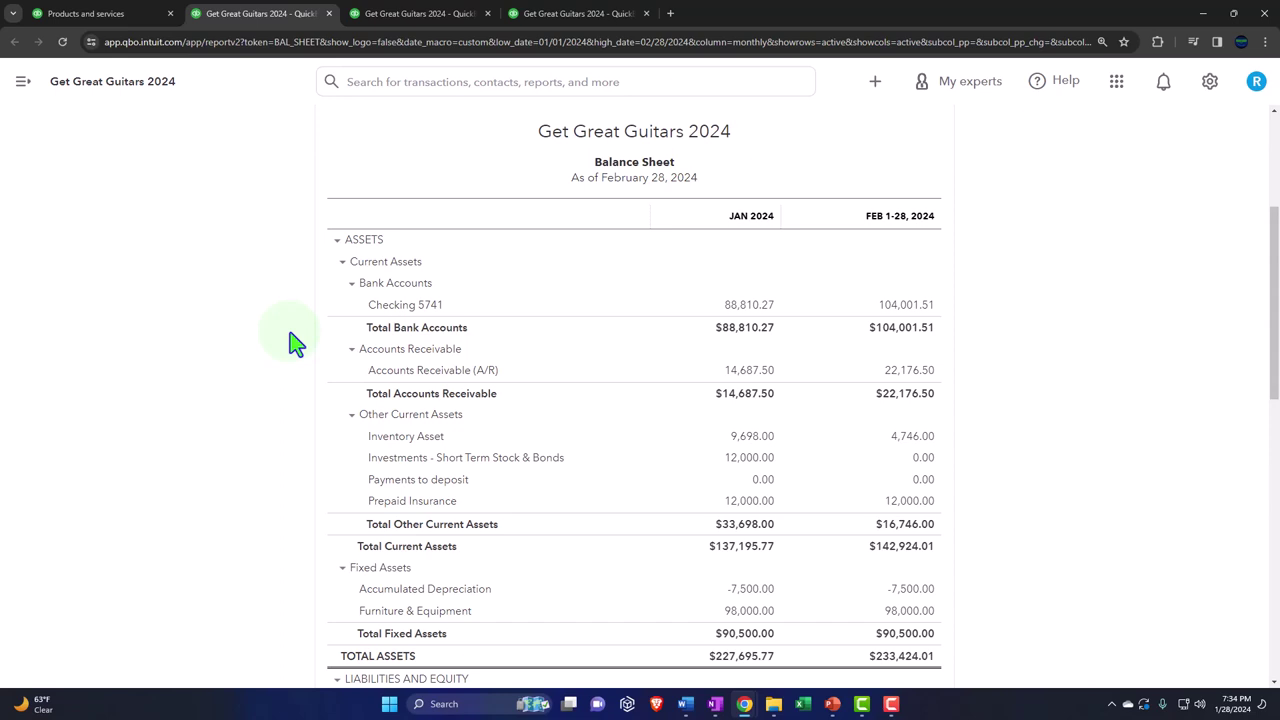
- Open Sales > Products & services and scroll through items including Band Set Rental #1 and Customer Deposit
click(125, 18)
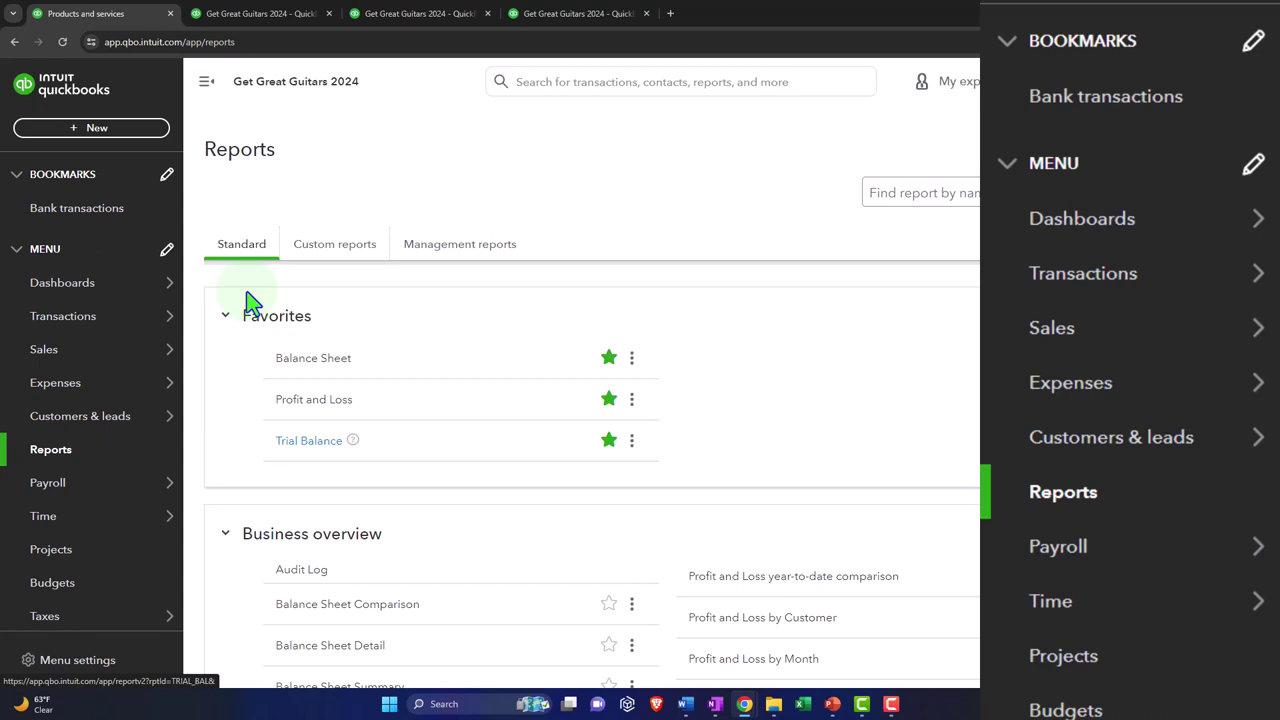
mouse_move(50, 362)
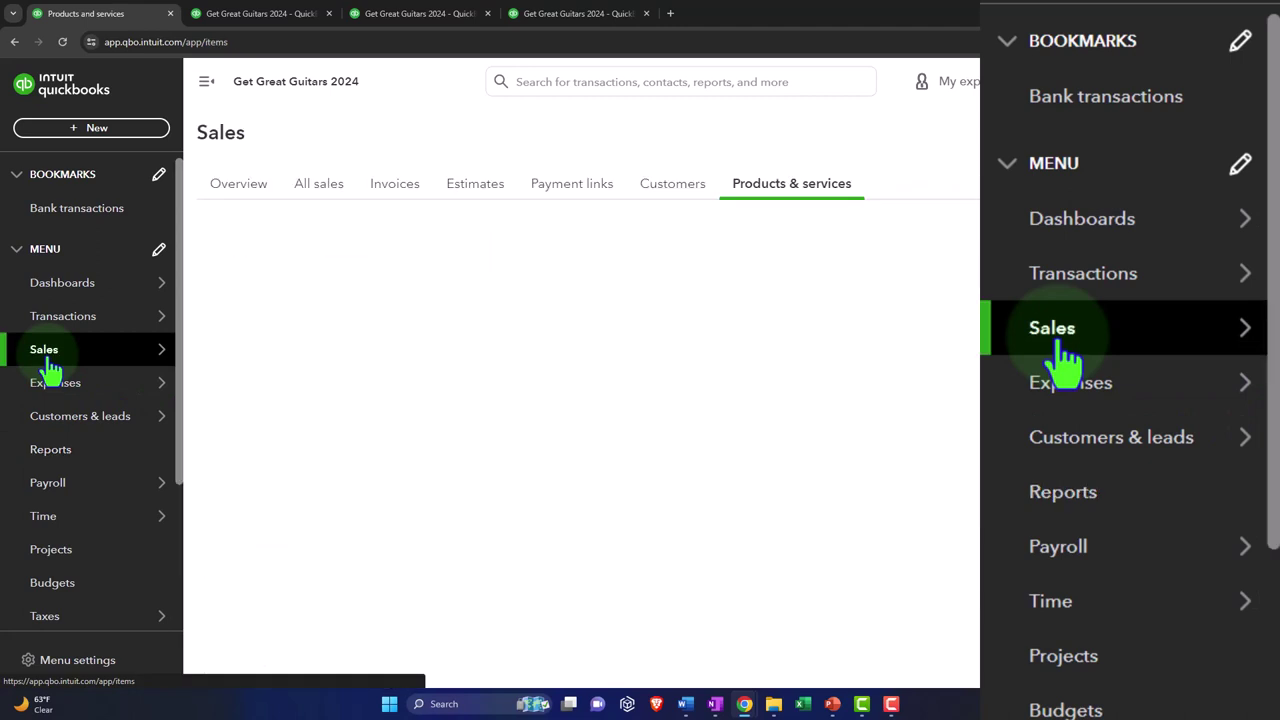
click(790, 180)
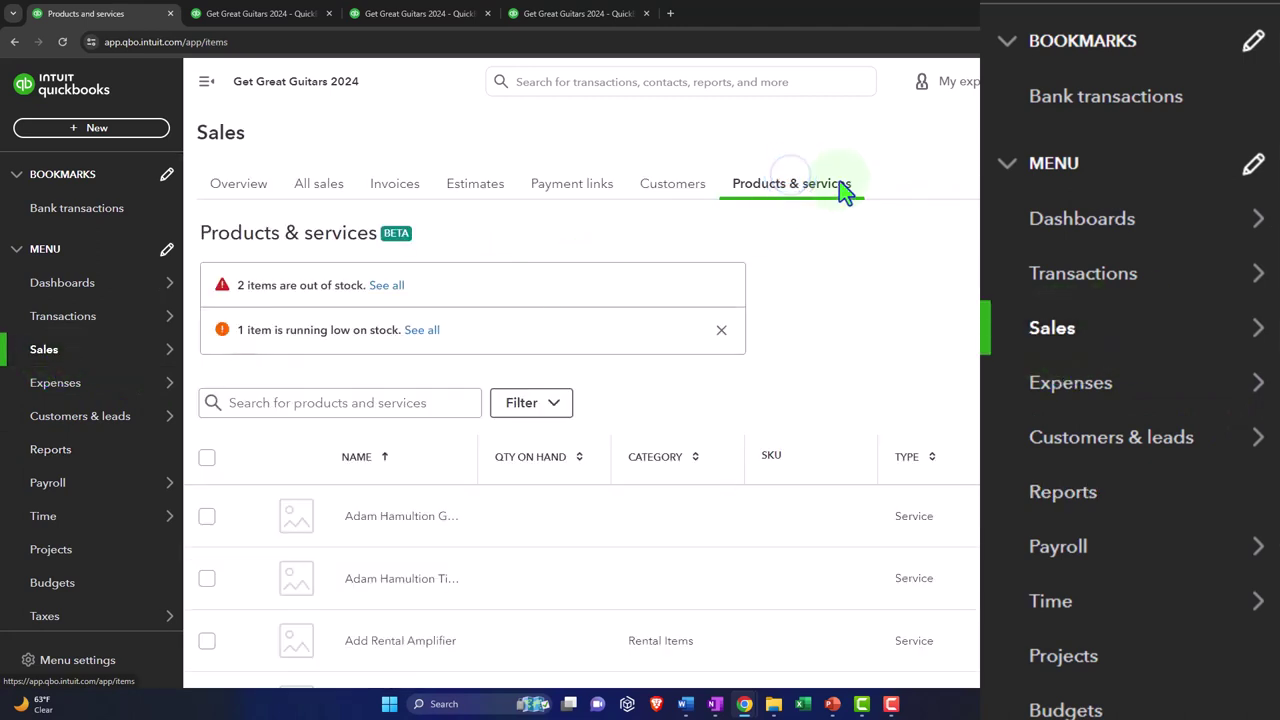
click(210, 95)
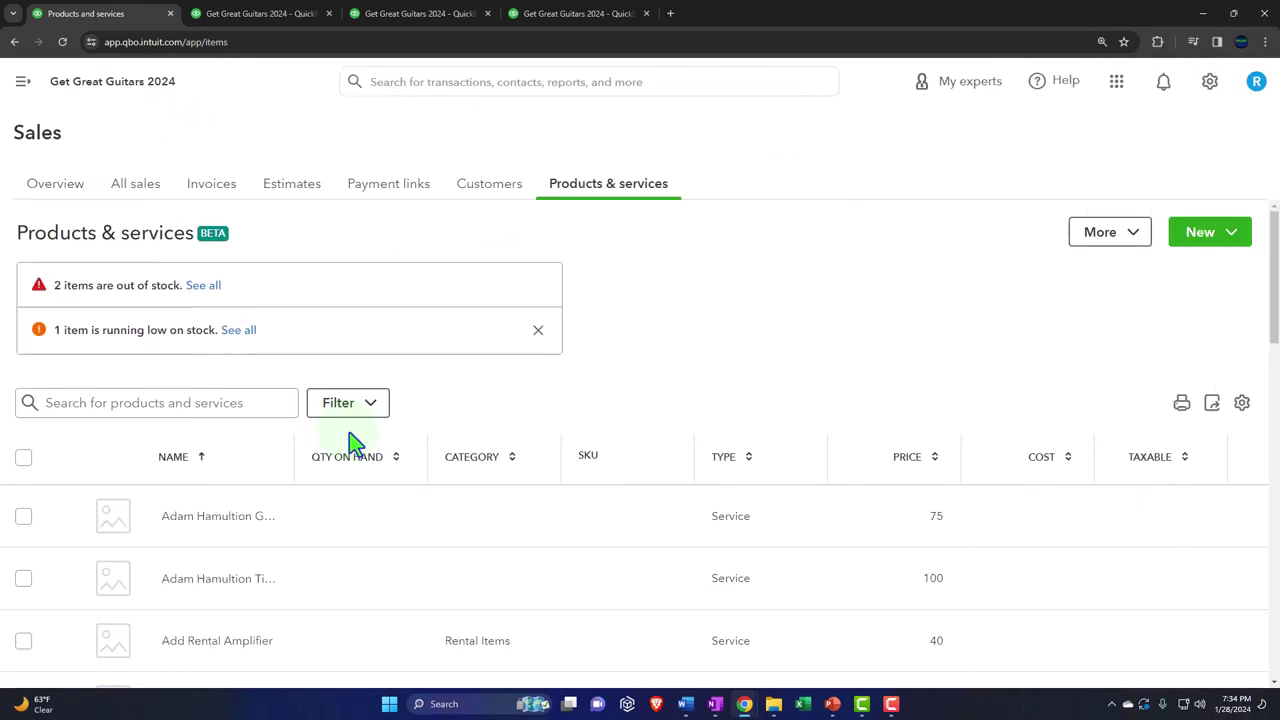
scroll(349, 432, down, 3)
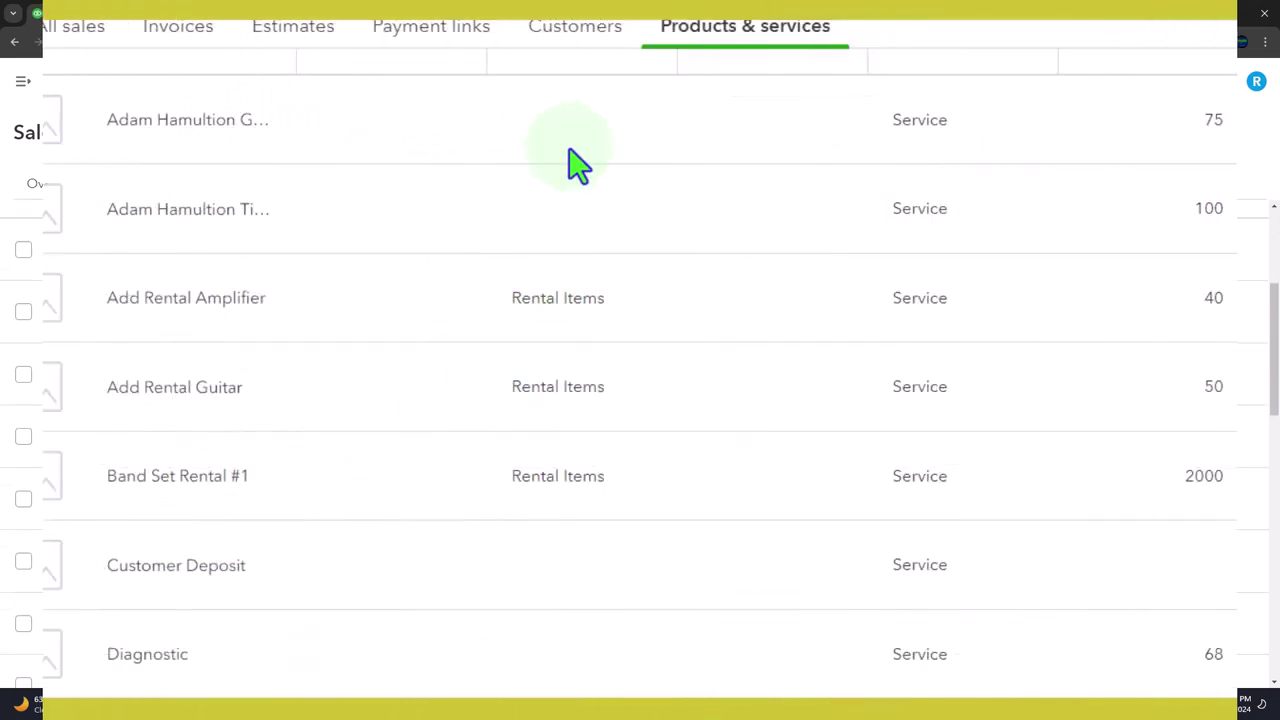
scroll(543, 243, up, 3)
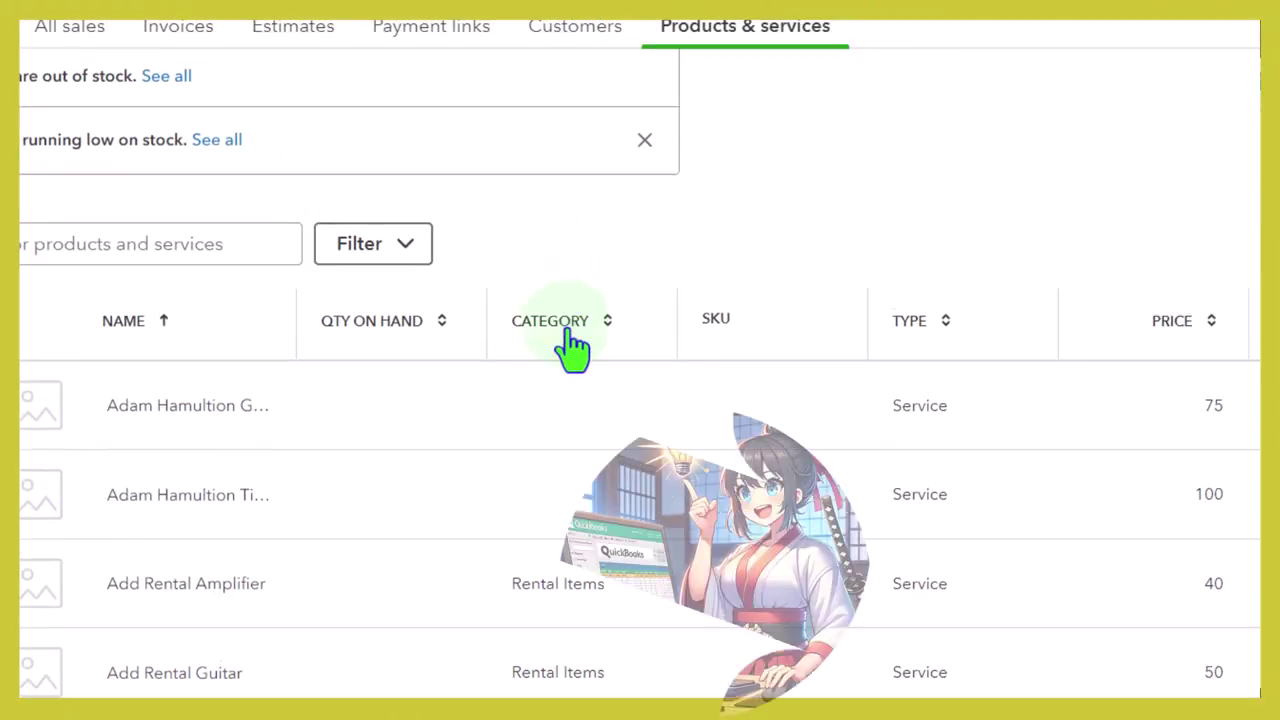
scroll(572, 345, down, 3)
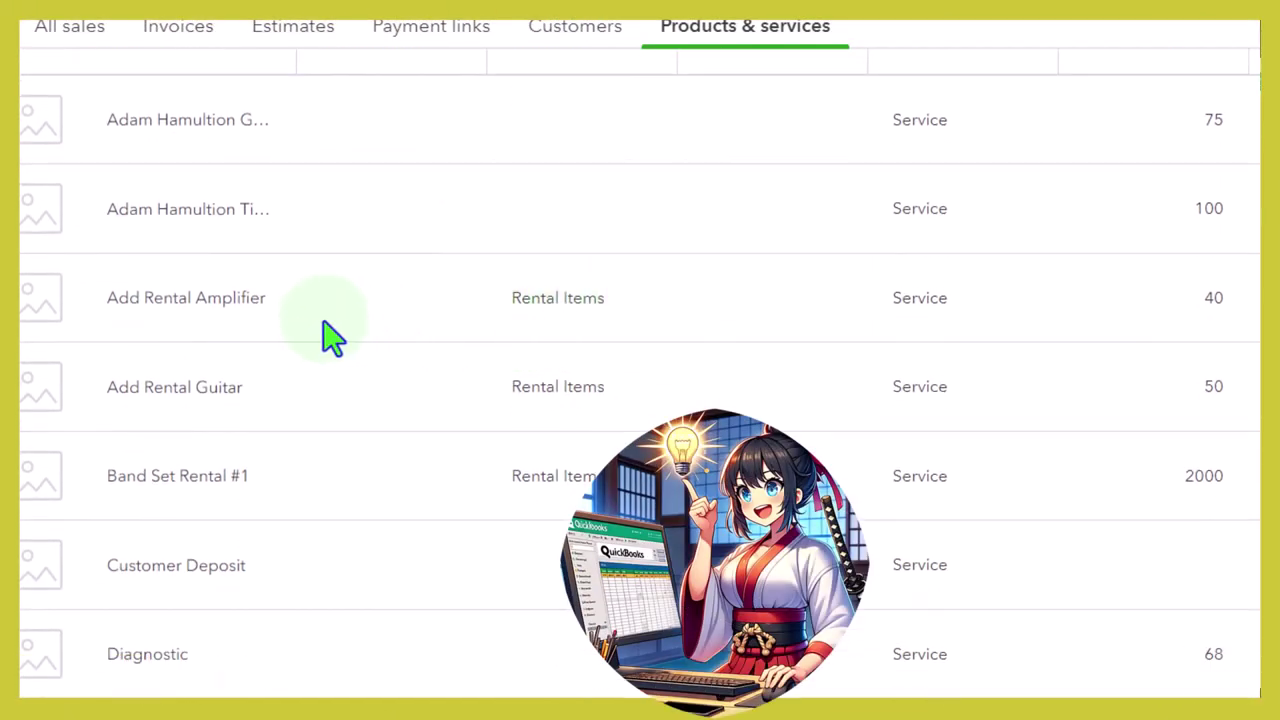
scroll(331, 336, down, 1)
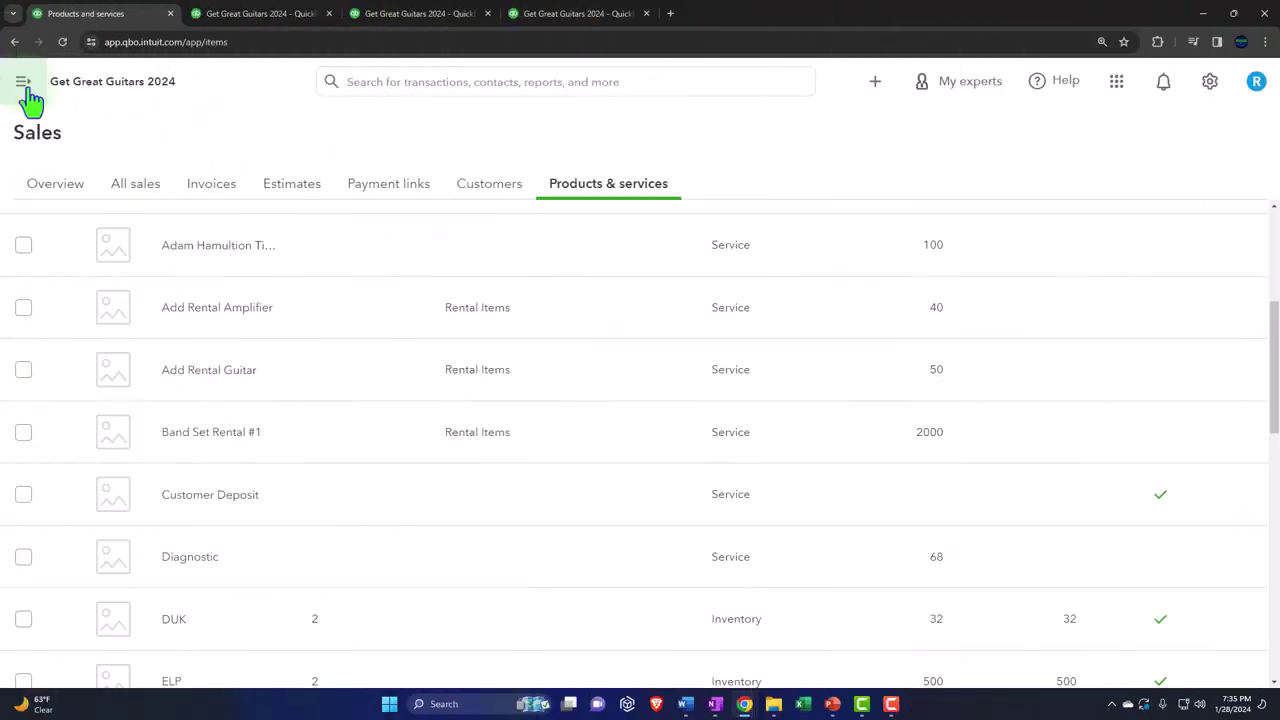
- Reopen the navigation sidebar and show the + New transaction menu
click(23, 84)
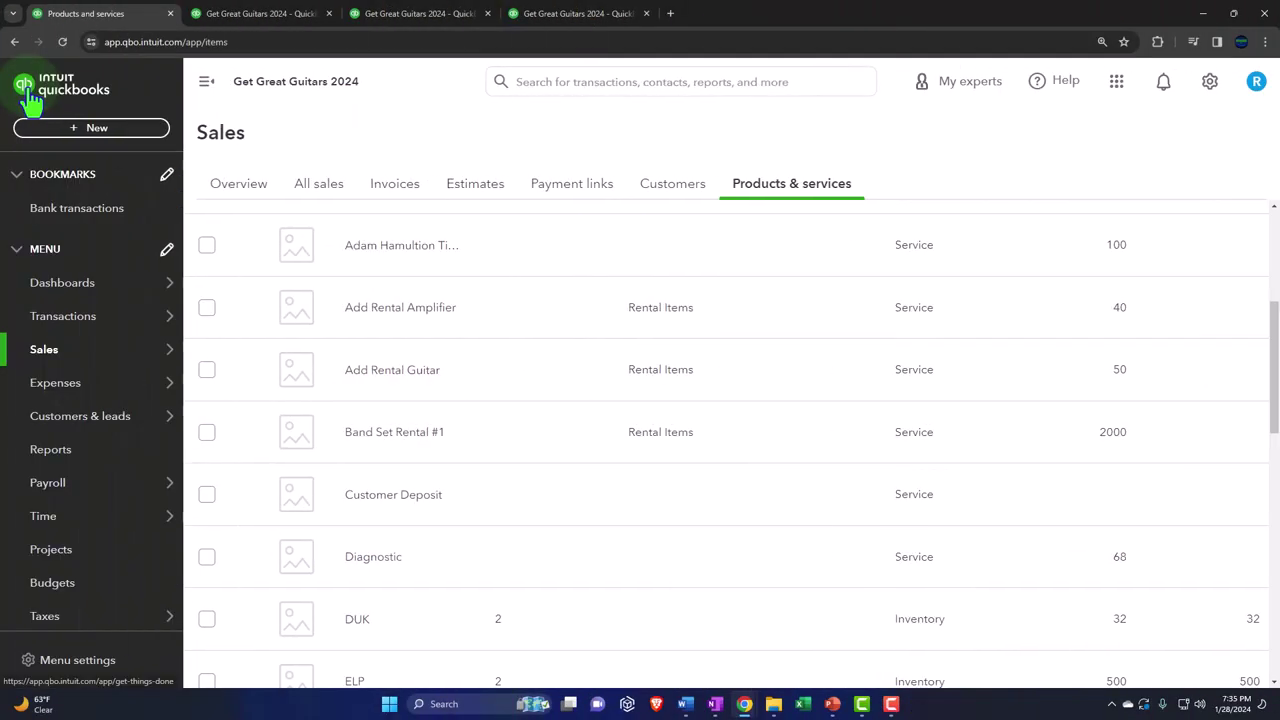
click(63, 131)
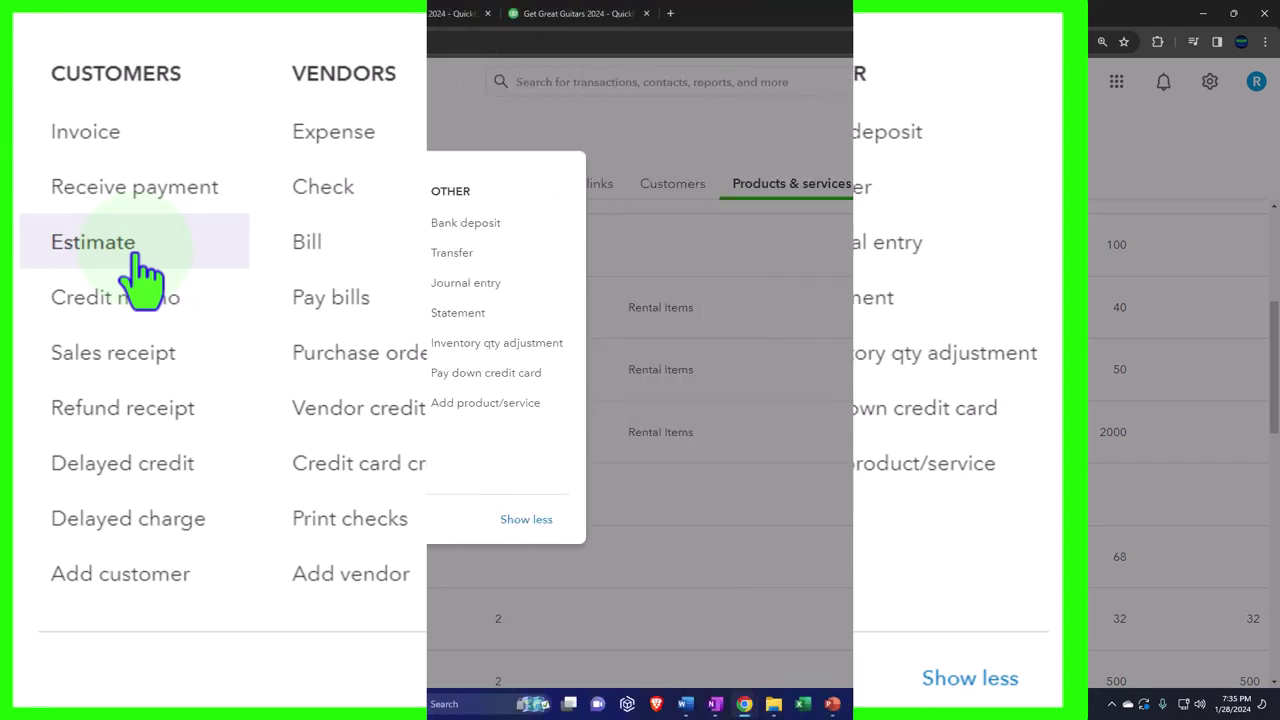
- Start estimate 1004 and add a new customer with display name 'Customer 5'
click(135, 258)
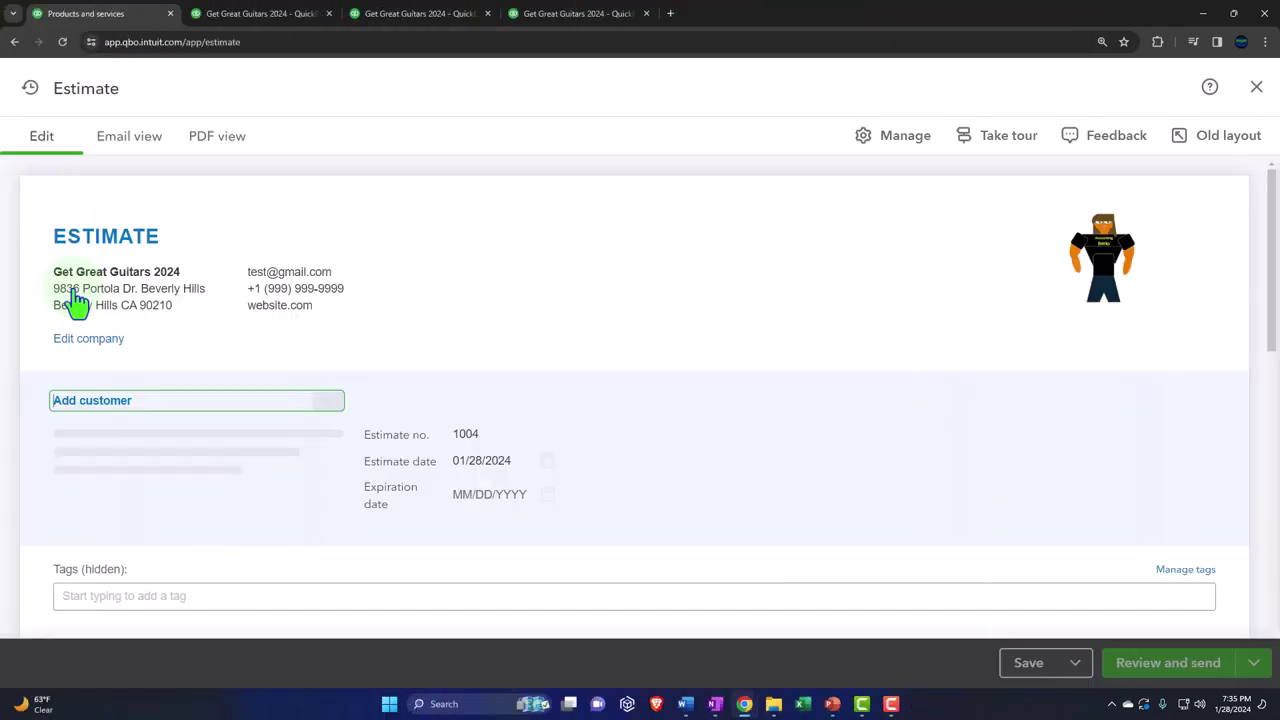
scroll(118, 210, down, 2)
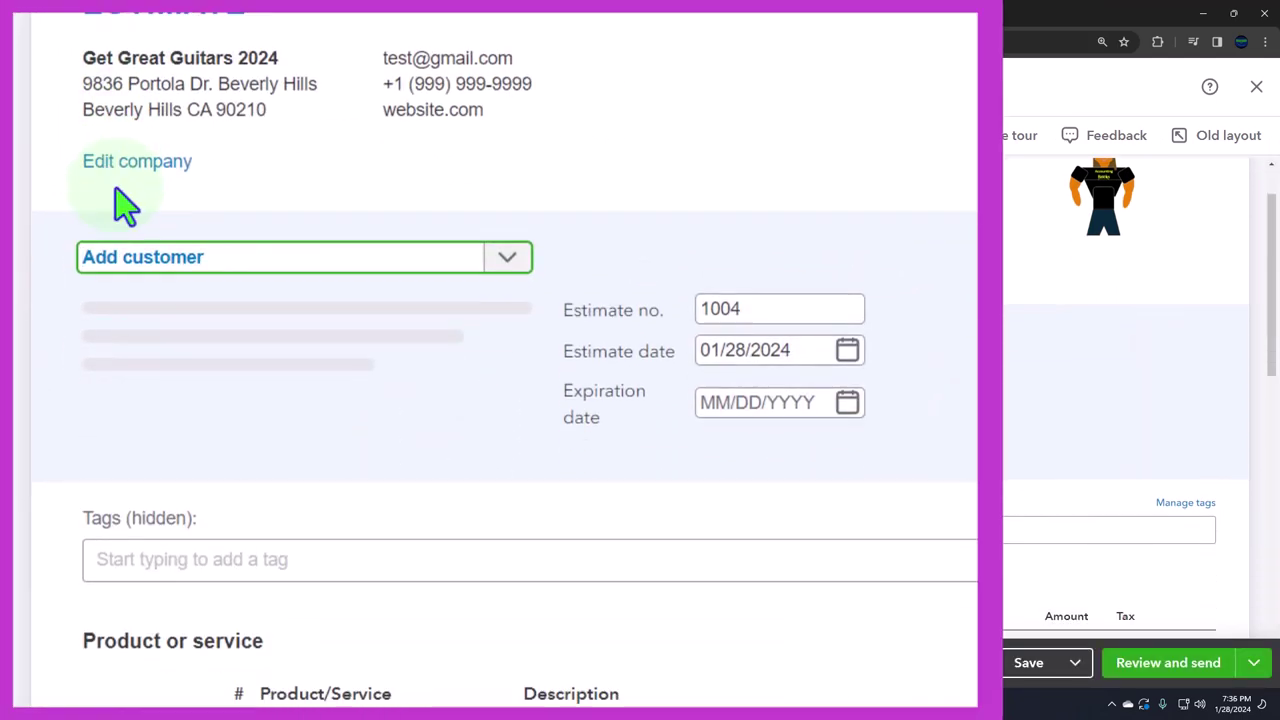
click(281, 264)
click(201, 318)
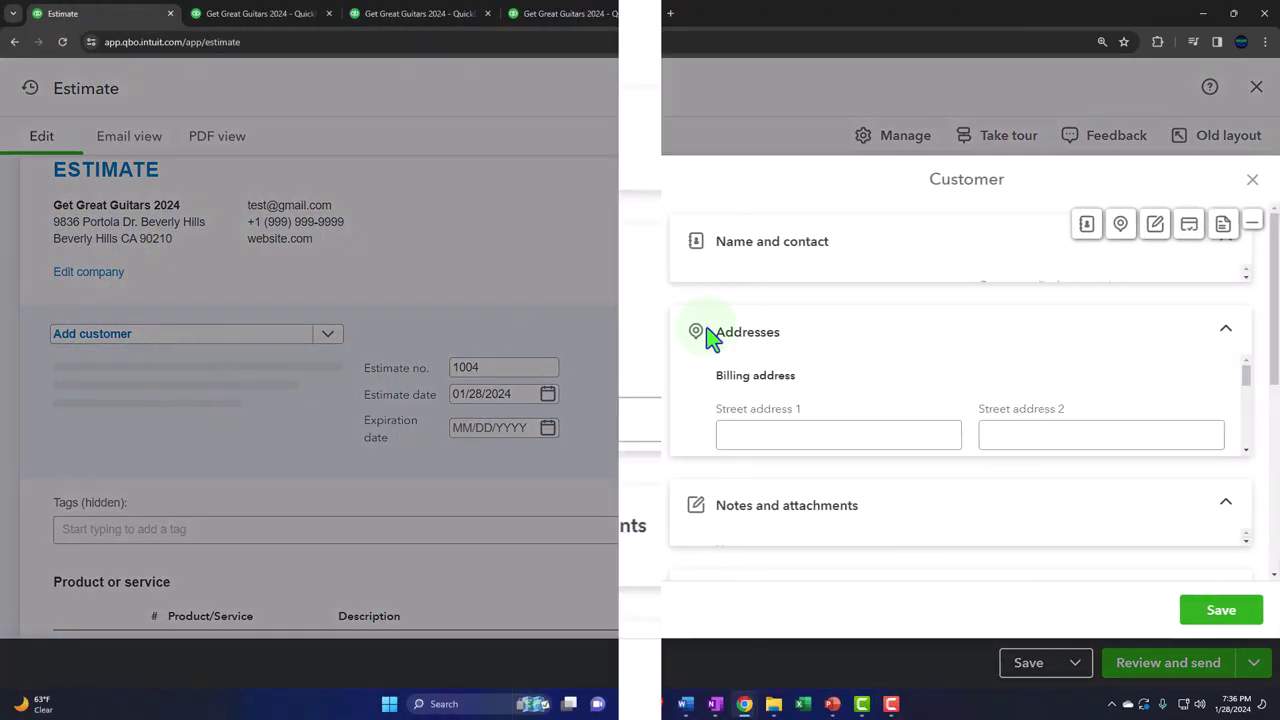
key(Tab)
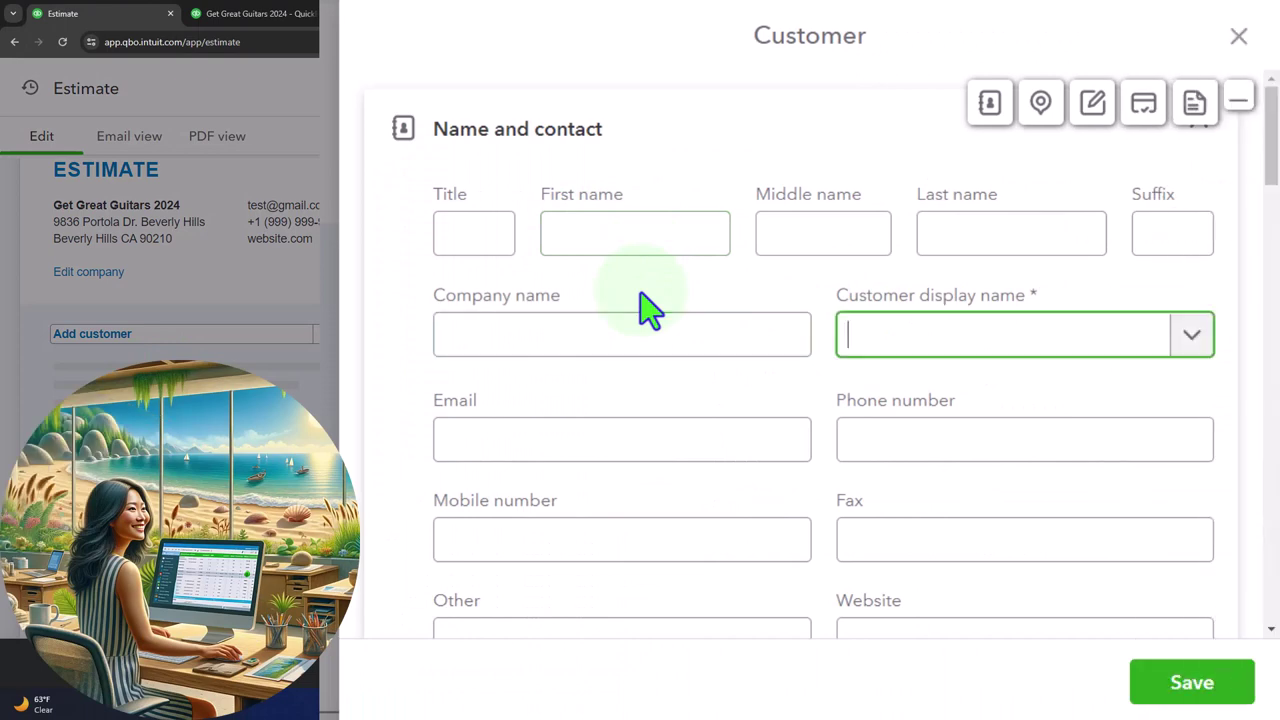
text(Customer 5)
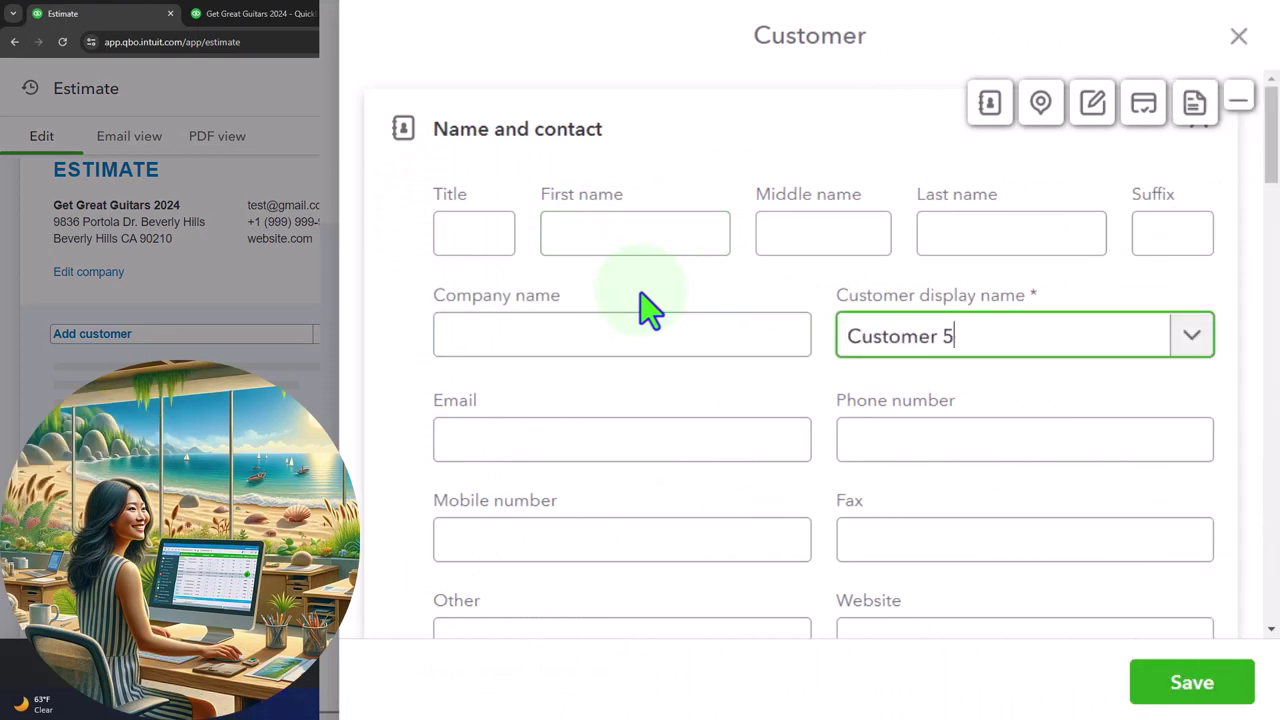
- Save Customer 5 and date the estimate 02/27/2024
click(1190, 683)
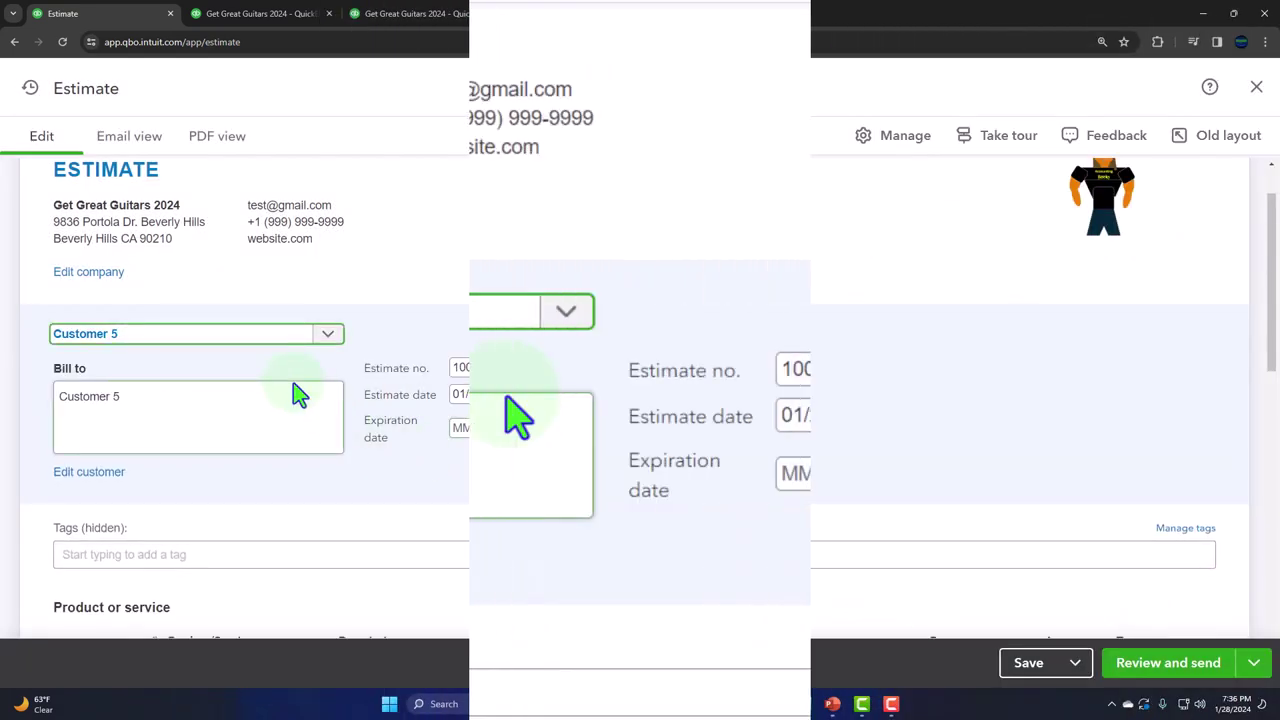
key(Tab)
key(Tab)
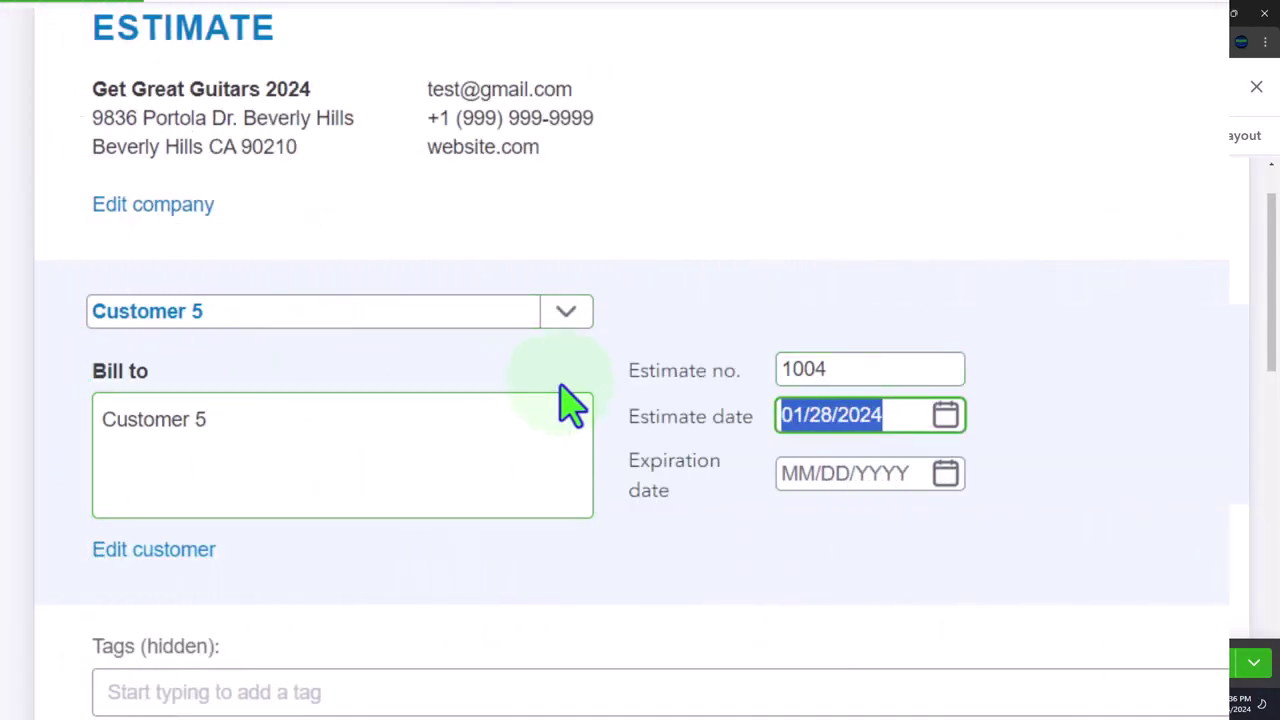
text(02/27/)
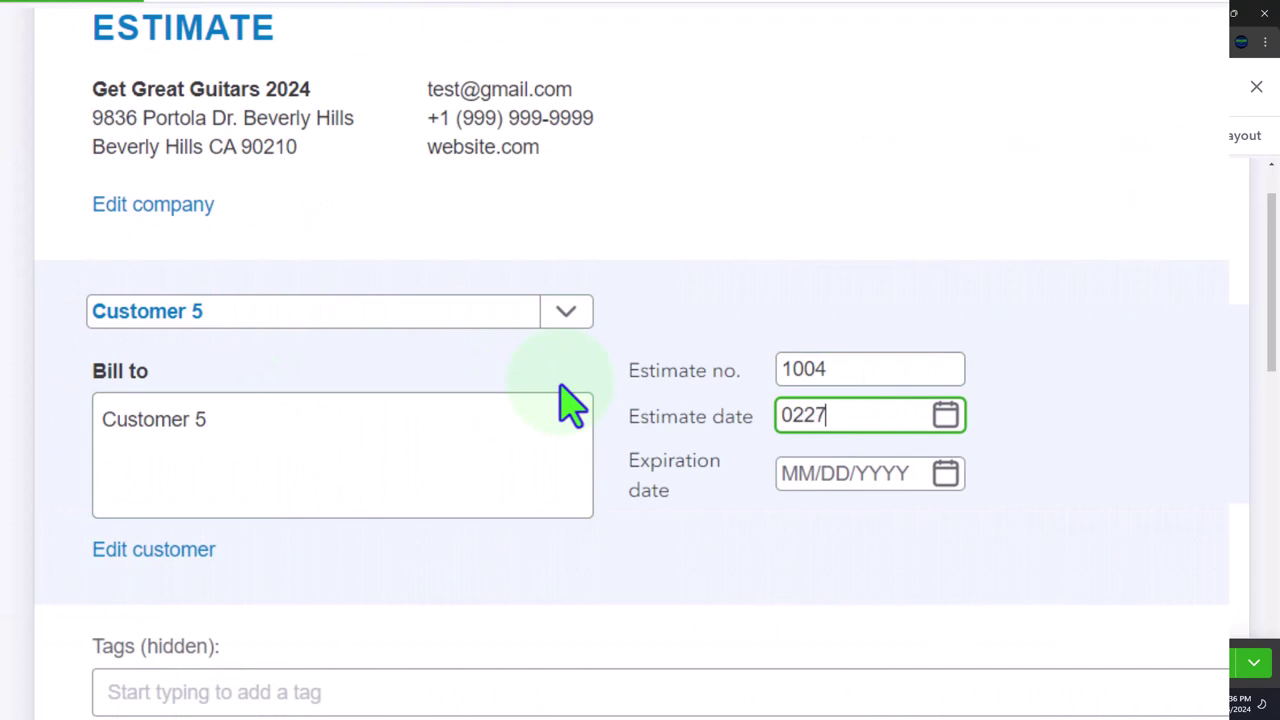
text(2024)
key(Tab)
scroll(330, 378, down, 1)
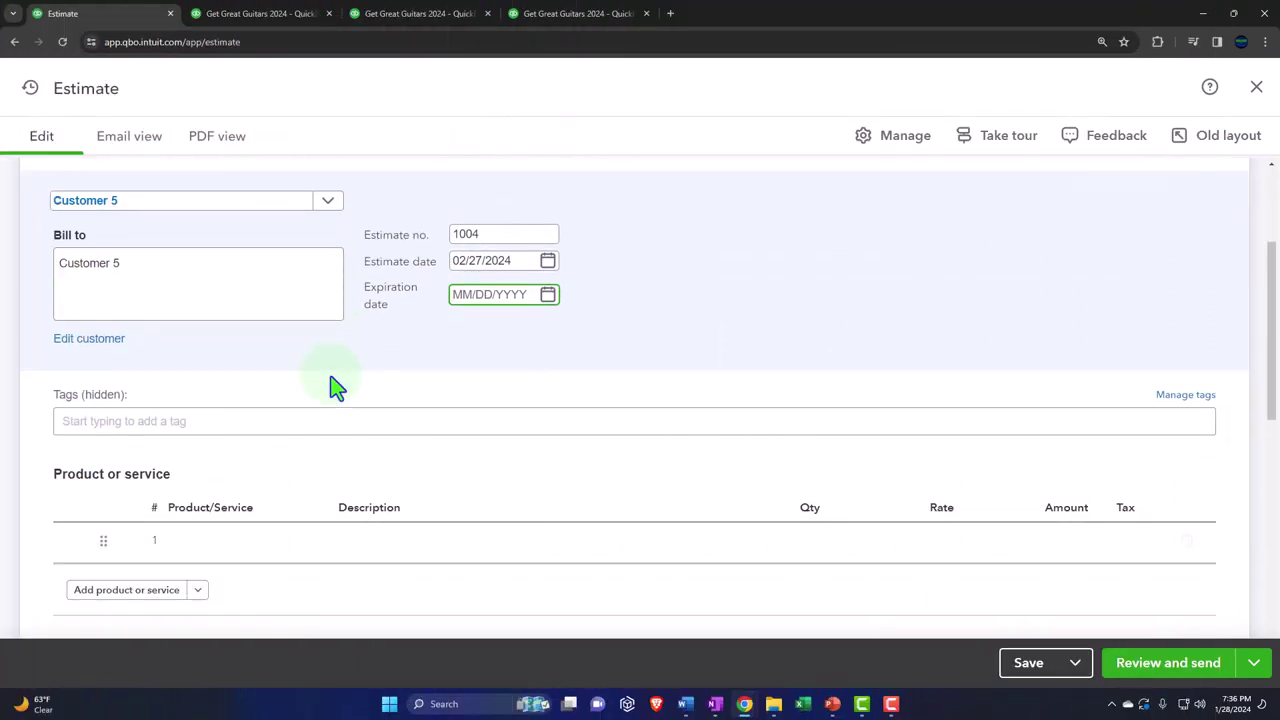
key(shift+Tab)
key(Tab)
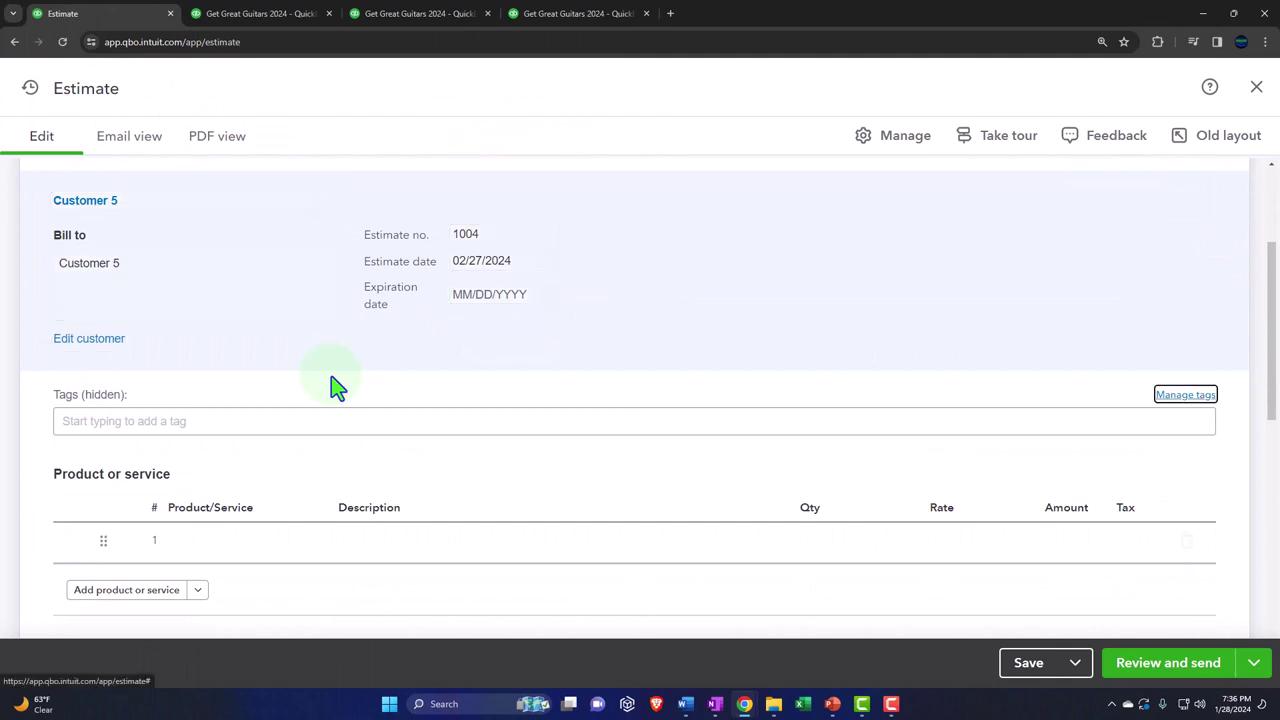
key(Tab)
key(Tab)
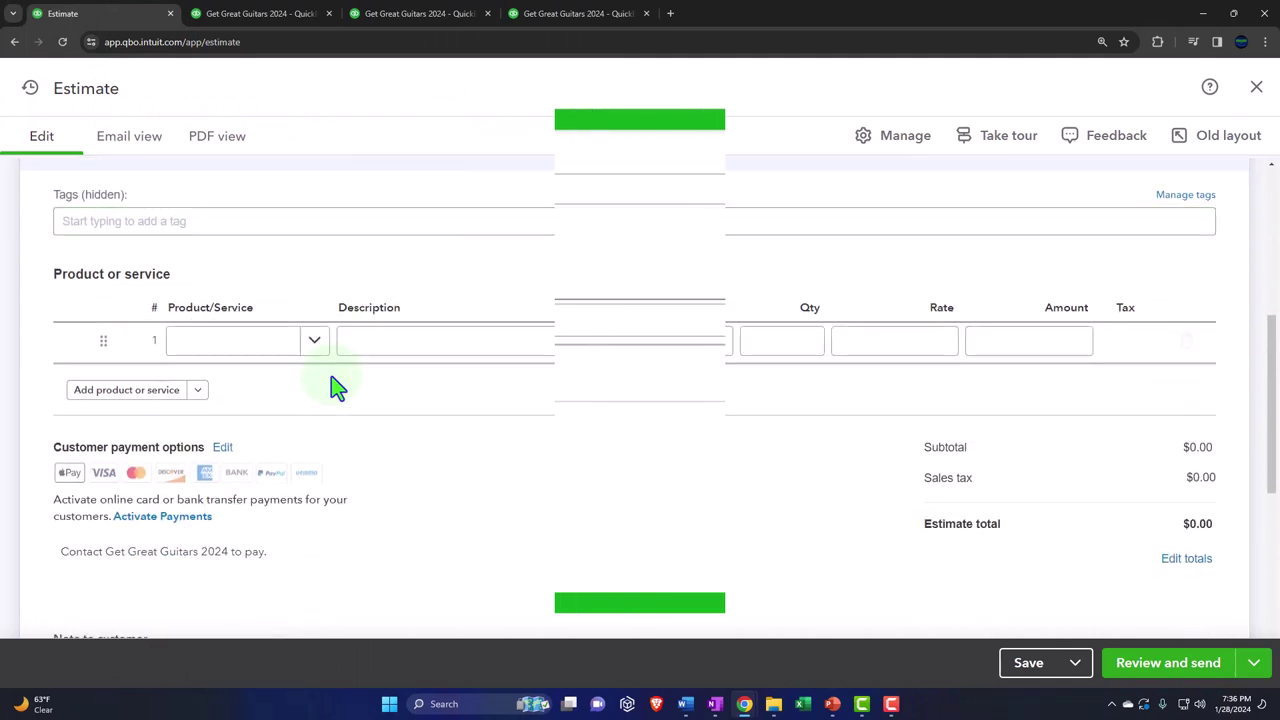
- Add a Band Set Rental #1 line, qty 1 at rate 2,000, totaling $2,000.00
click(239, 330)
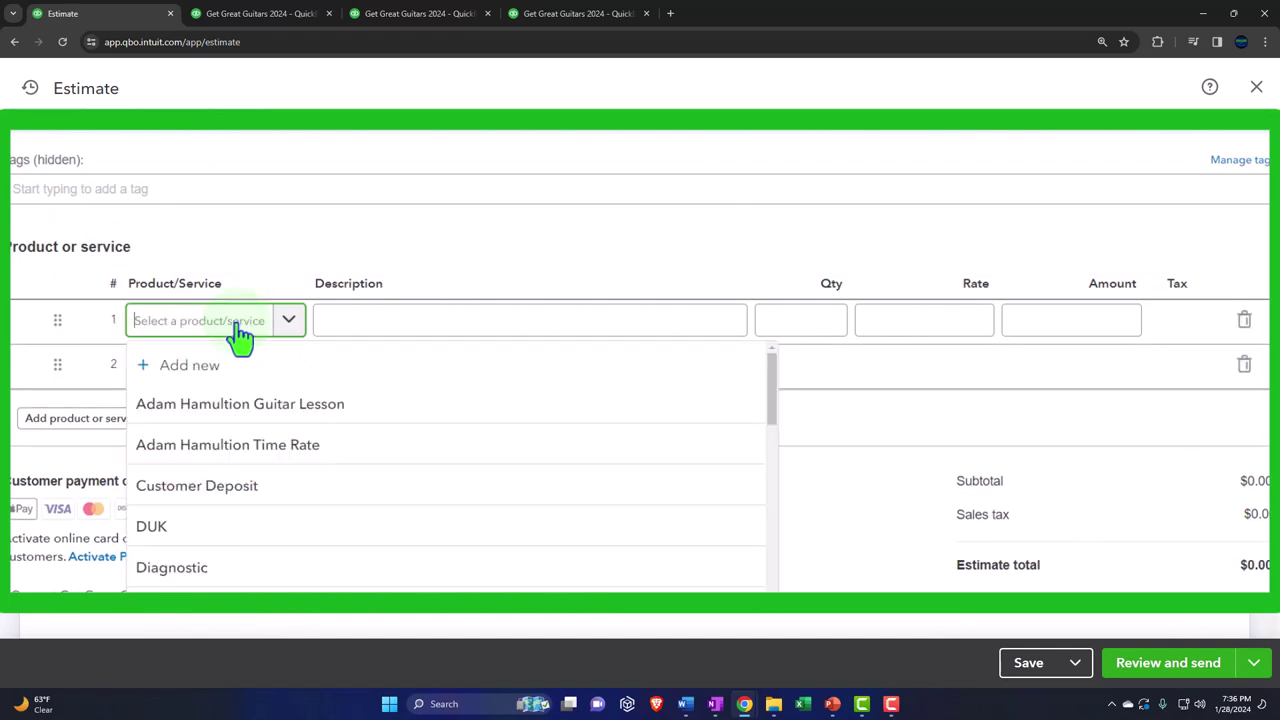
click(239, 330)
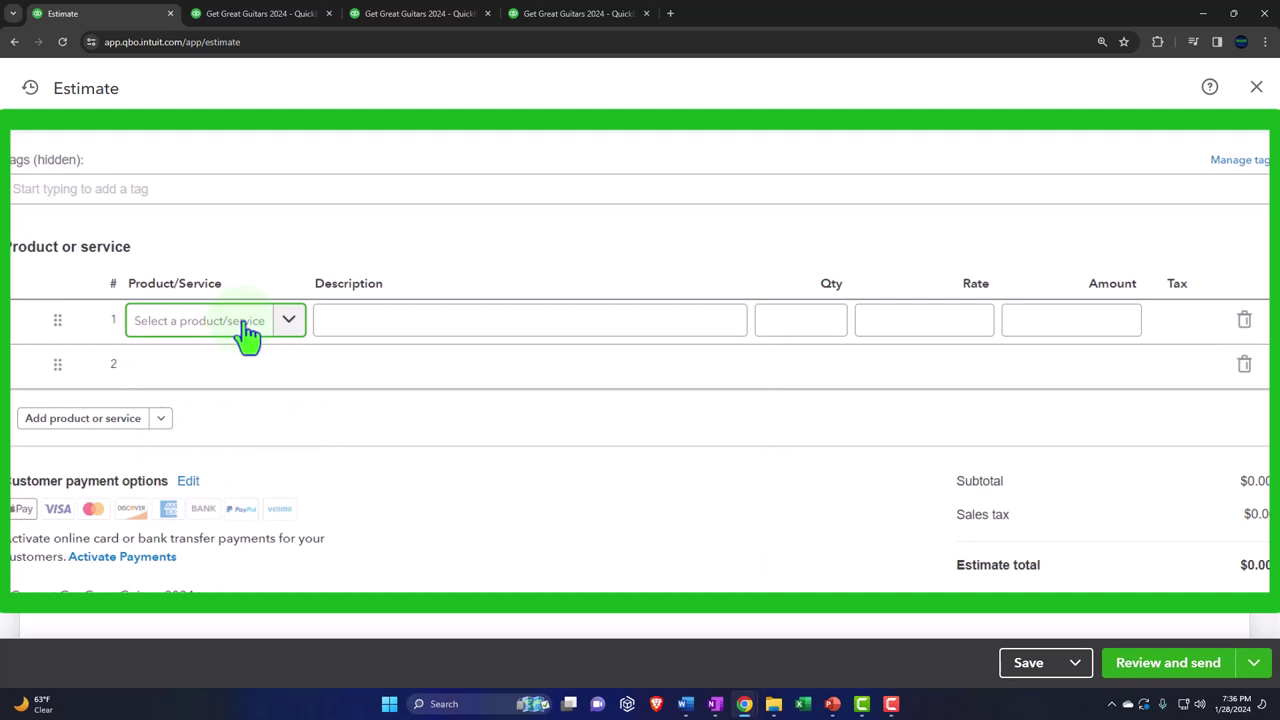
text(B)
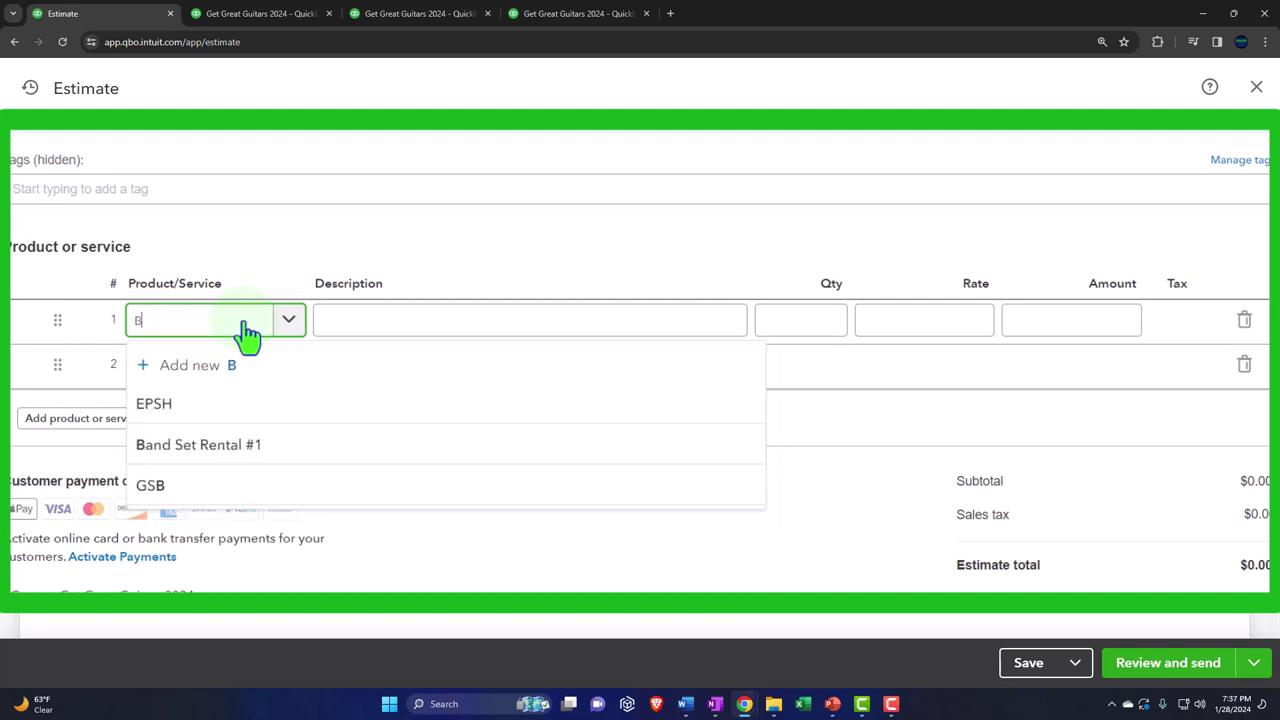
key(Down)
key(Down)
key(Tab)
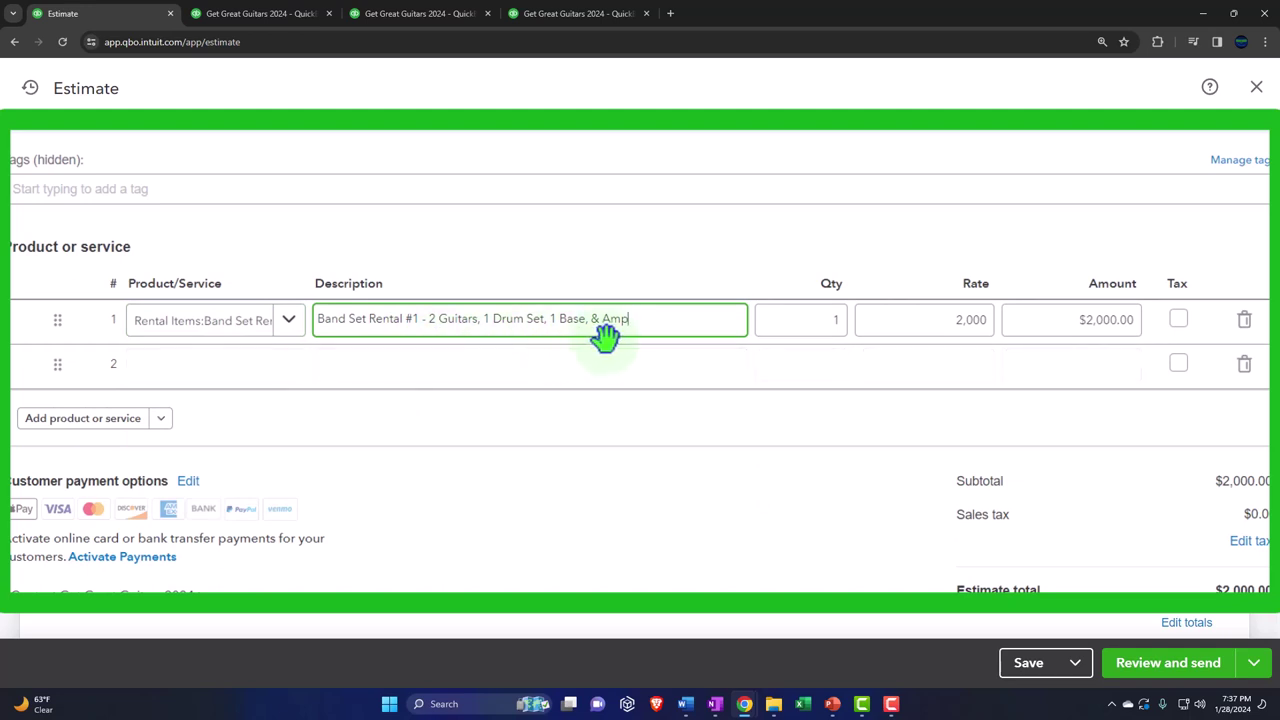
key(Tab)
key(Tab)
key(Tab)
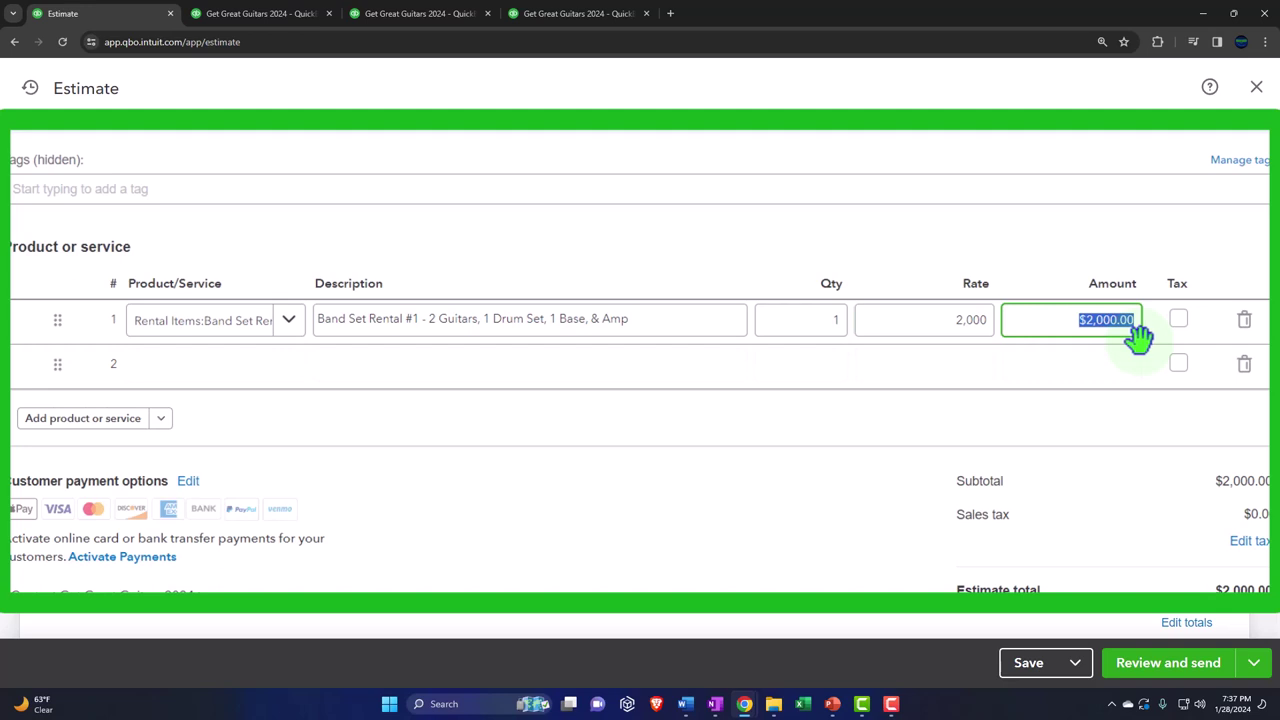
key(Tab)
key(Tab)
key(Tab)
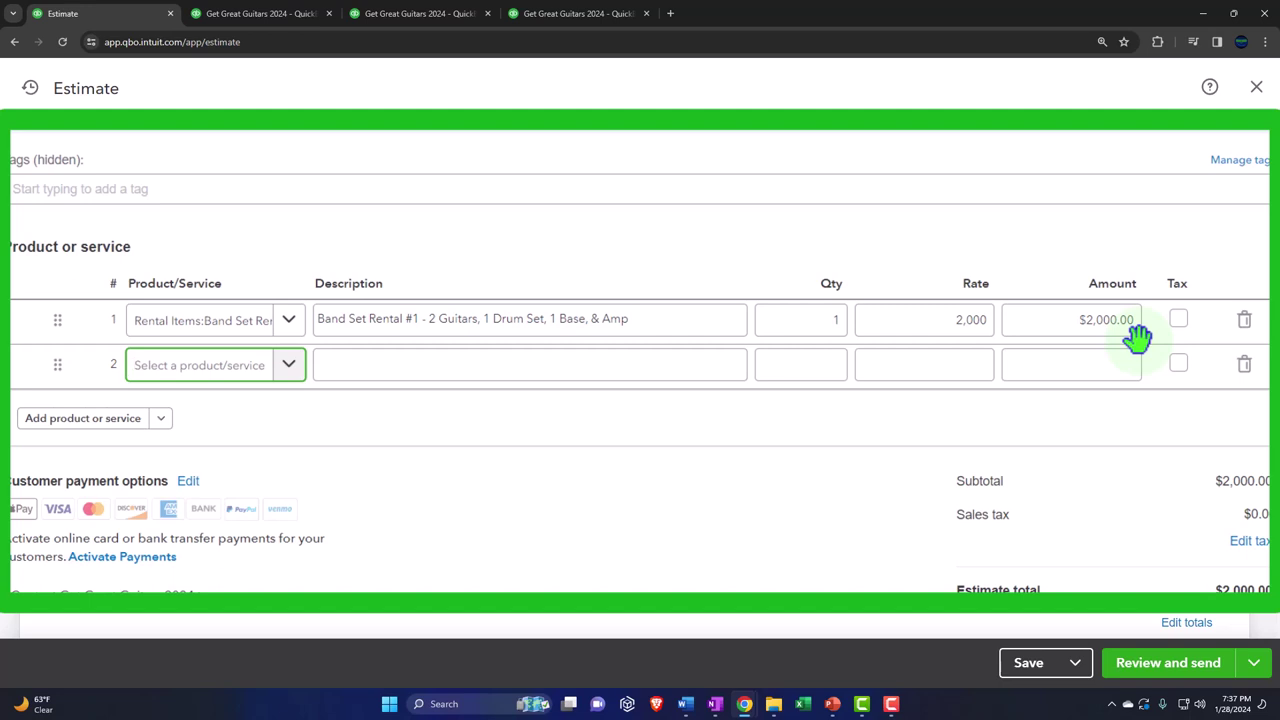
- Add line 2: Add Rental Guitar, quantity 2 at rate 50
click(214, 370)
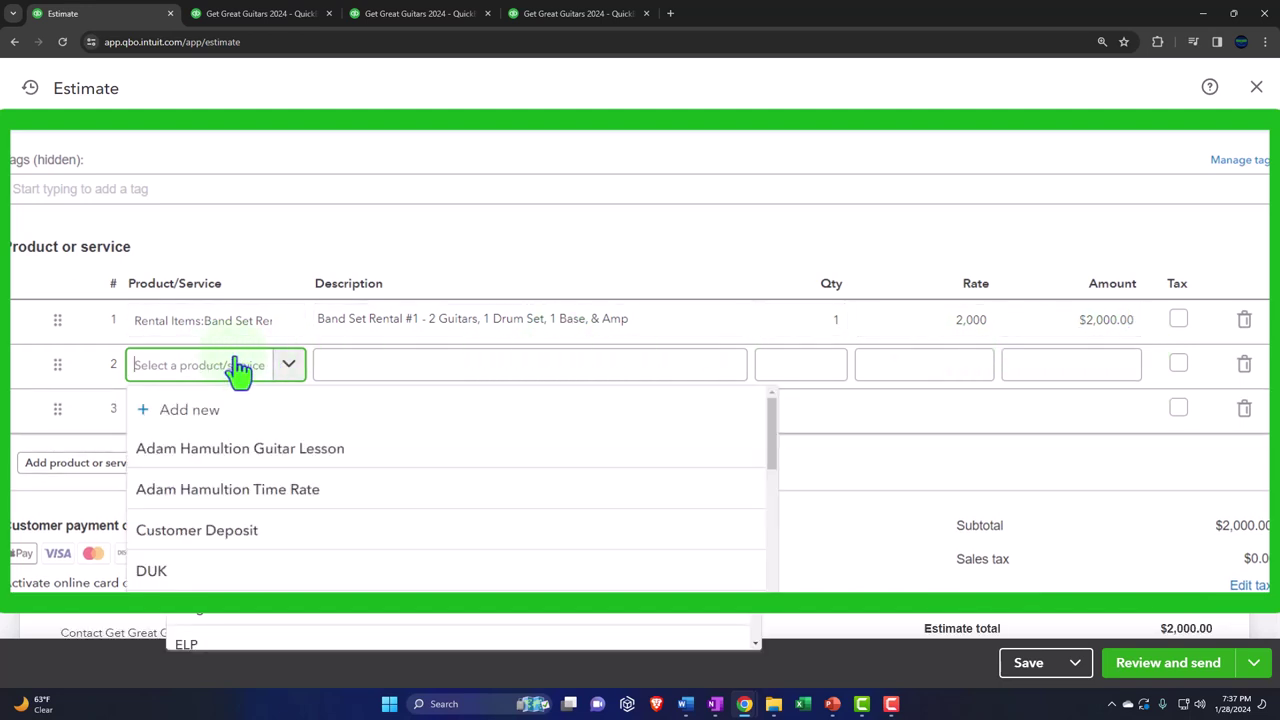
text(A)
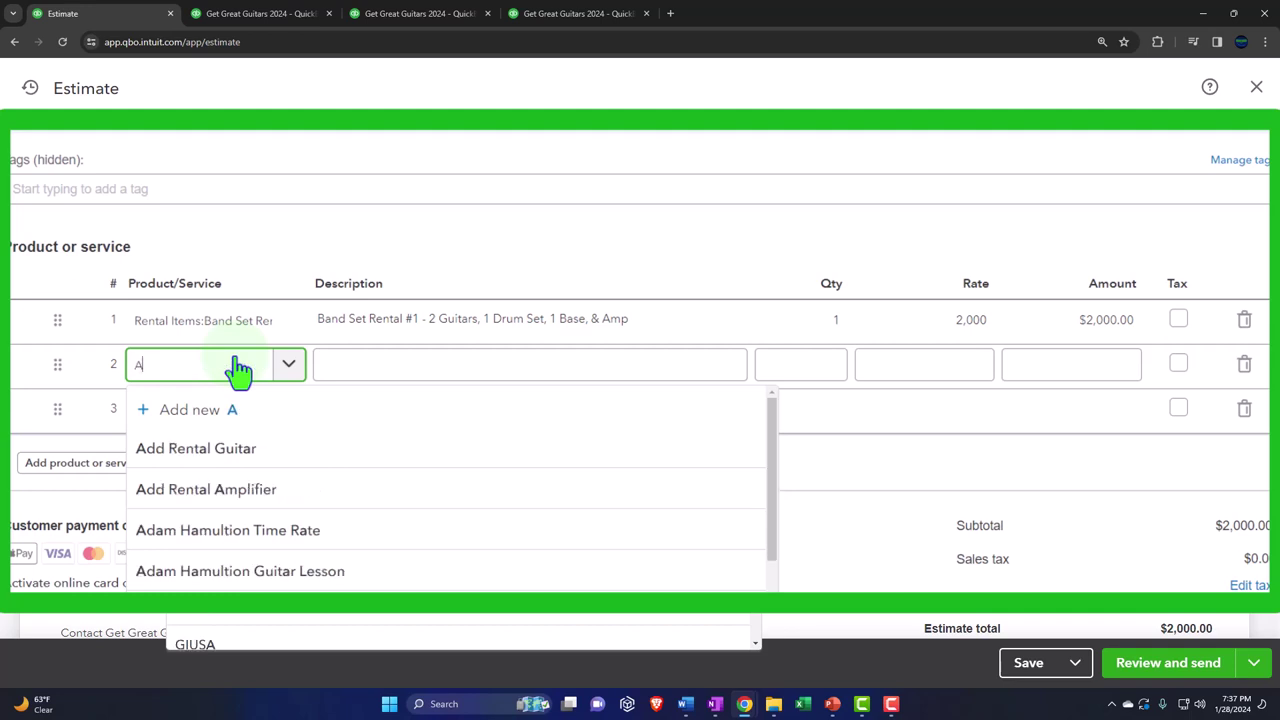
text(dd)
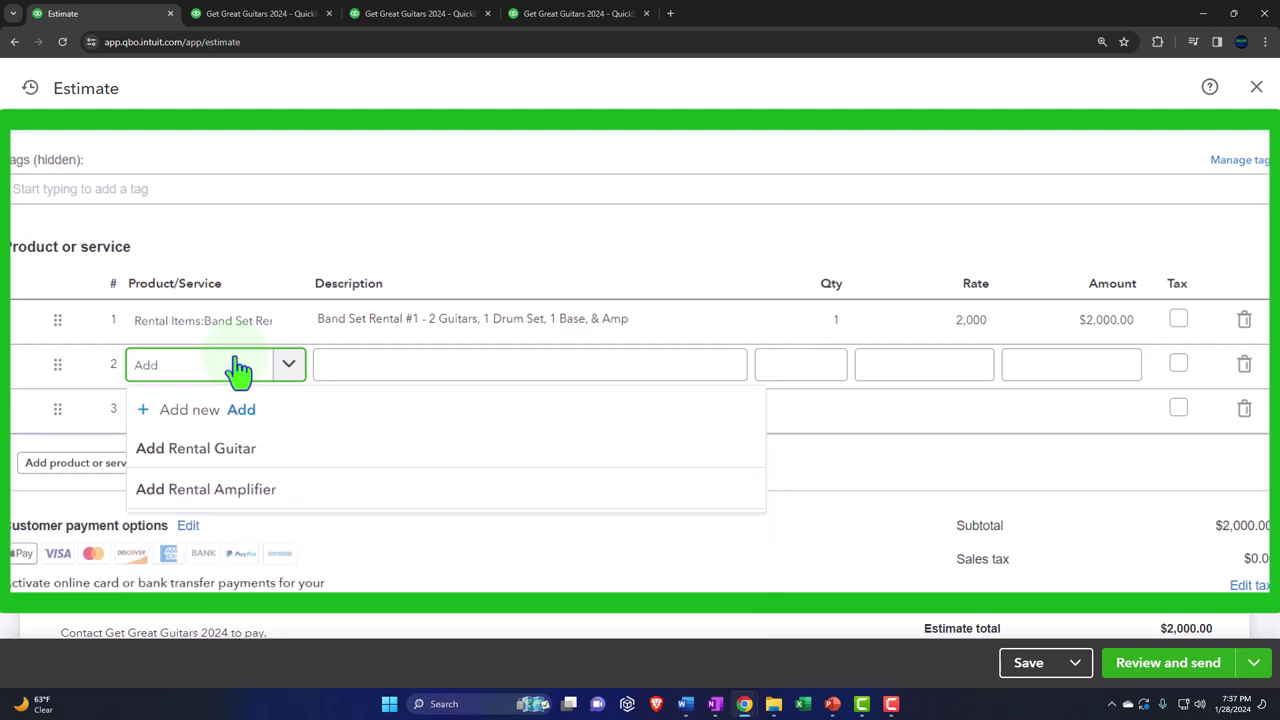
key(Down)
key(Down)
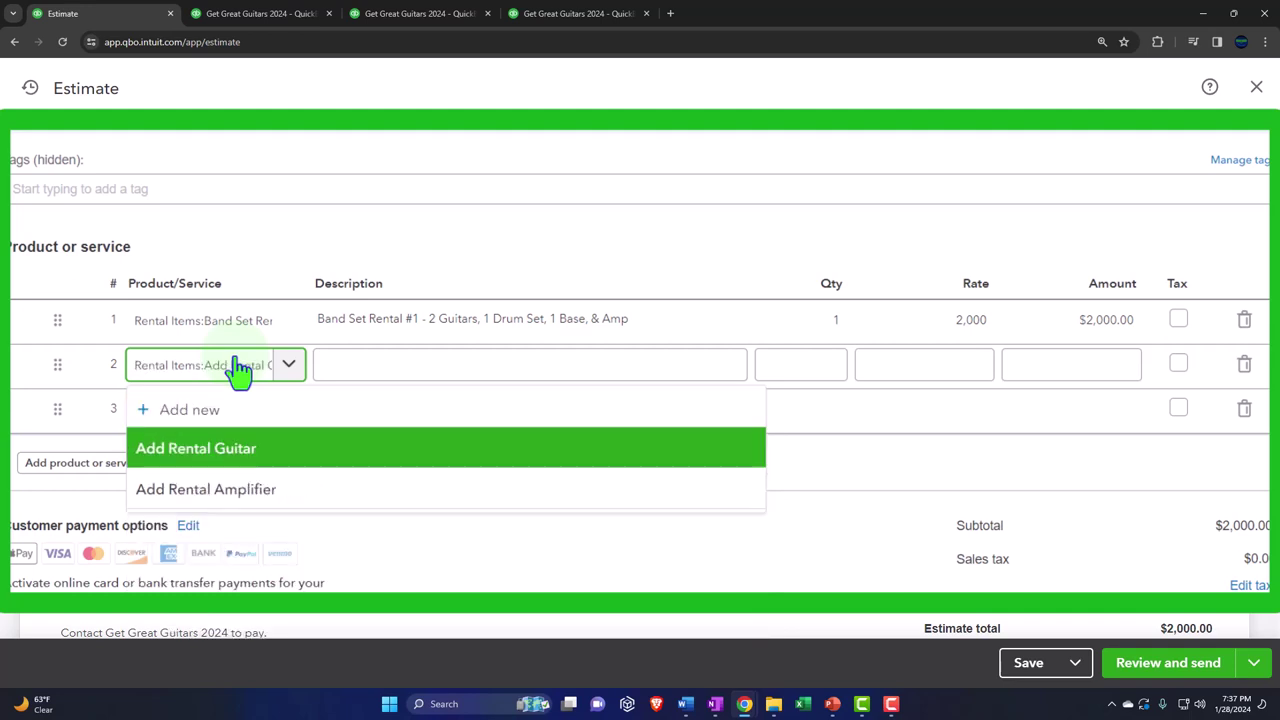
key(Return)
key(Tab)
key(Tab)
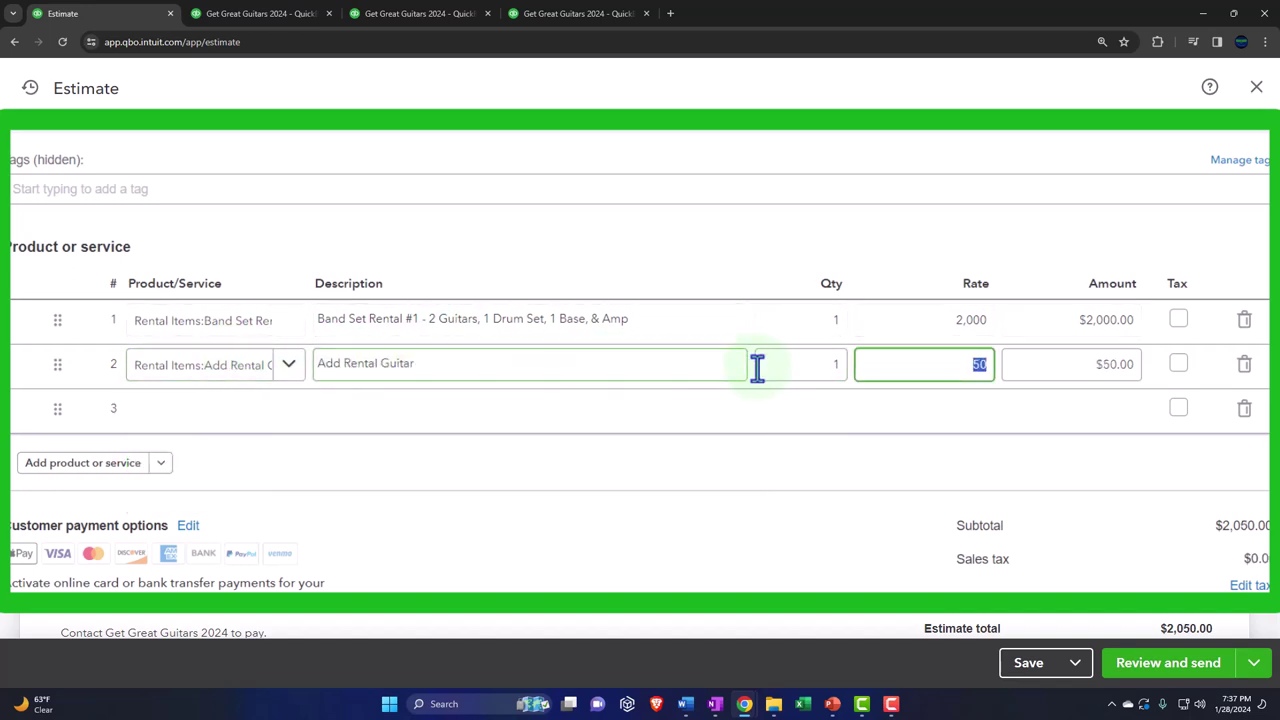
click(790, 365)
text(2)
key(Tab)
key(Tab)
key(Tab)
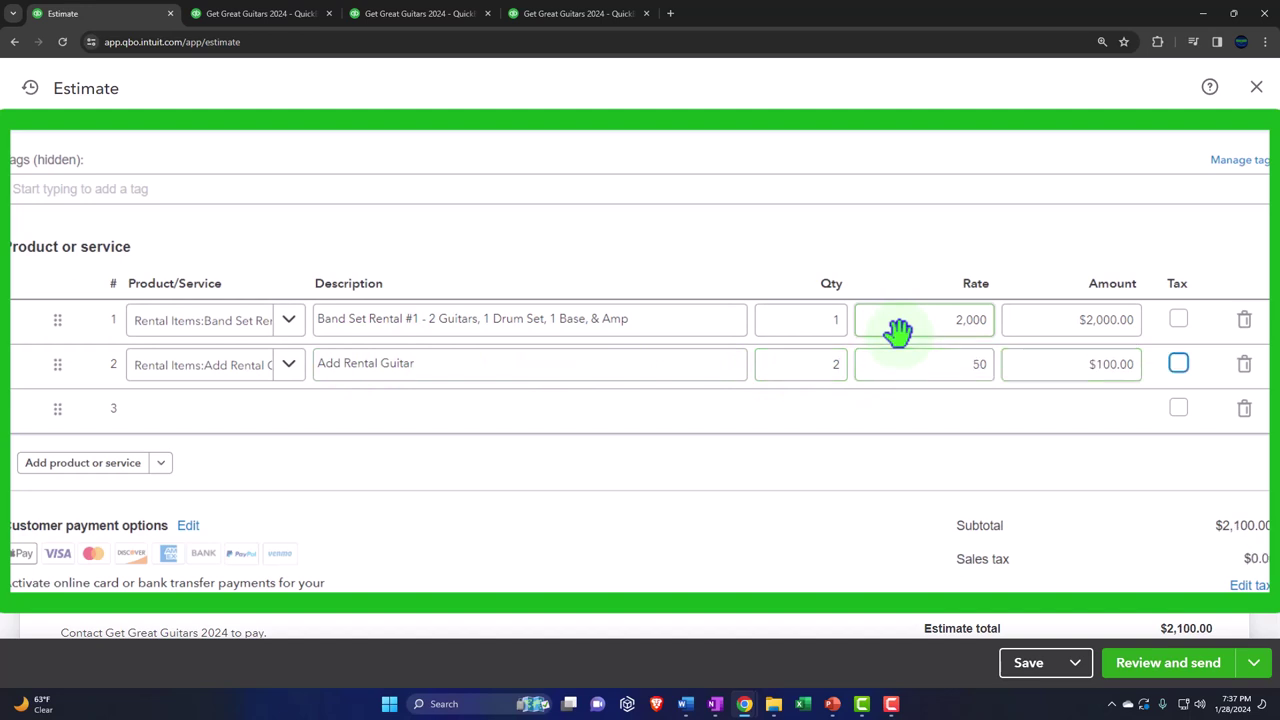
key(Tab)
key(Tab)
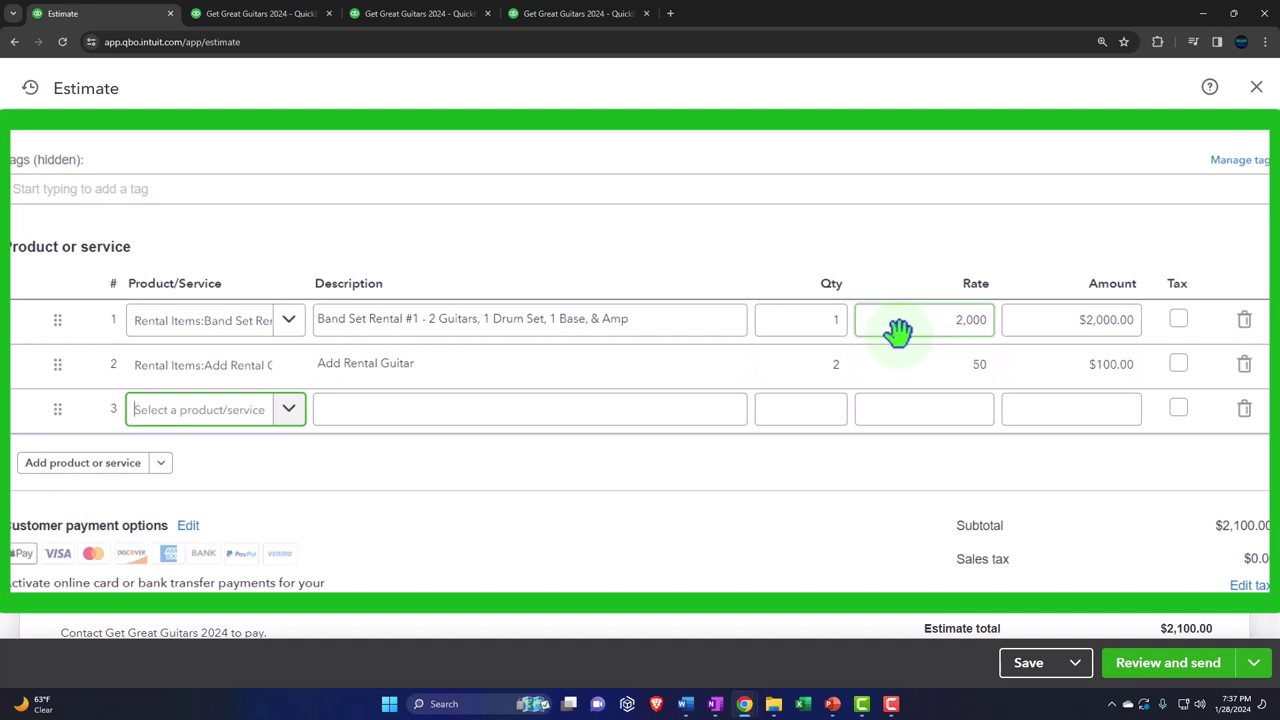
- Add line 3: Add Rental Amplifier, quantity 4 at 40, bringing the estimate to $2,260.00
text(Am)
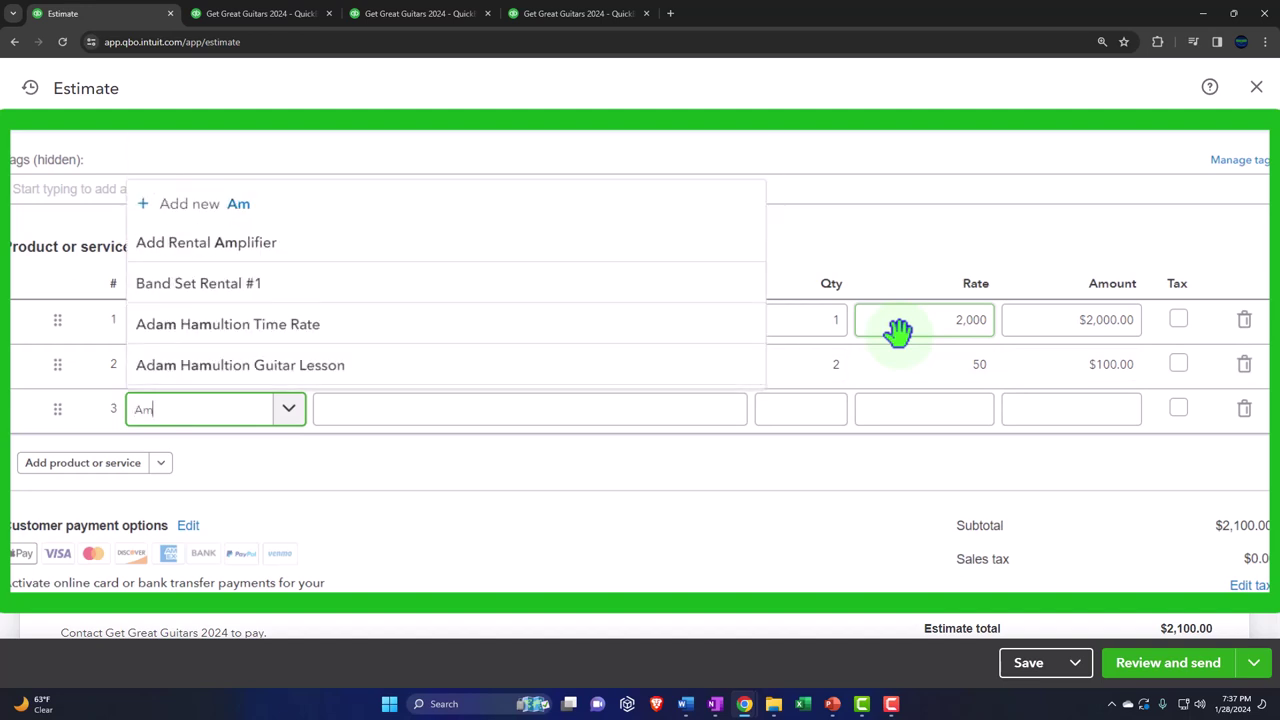
key(Up)
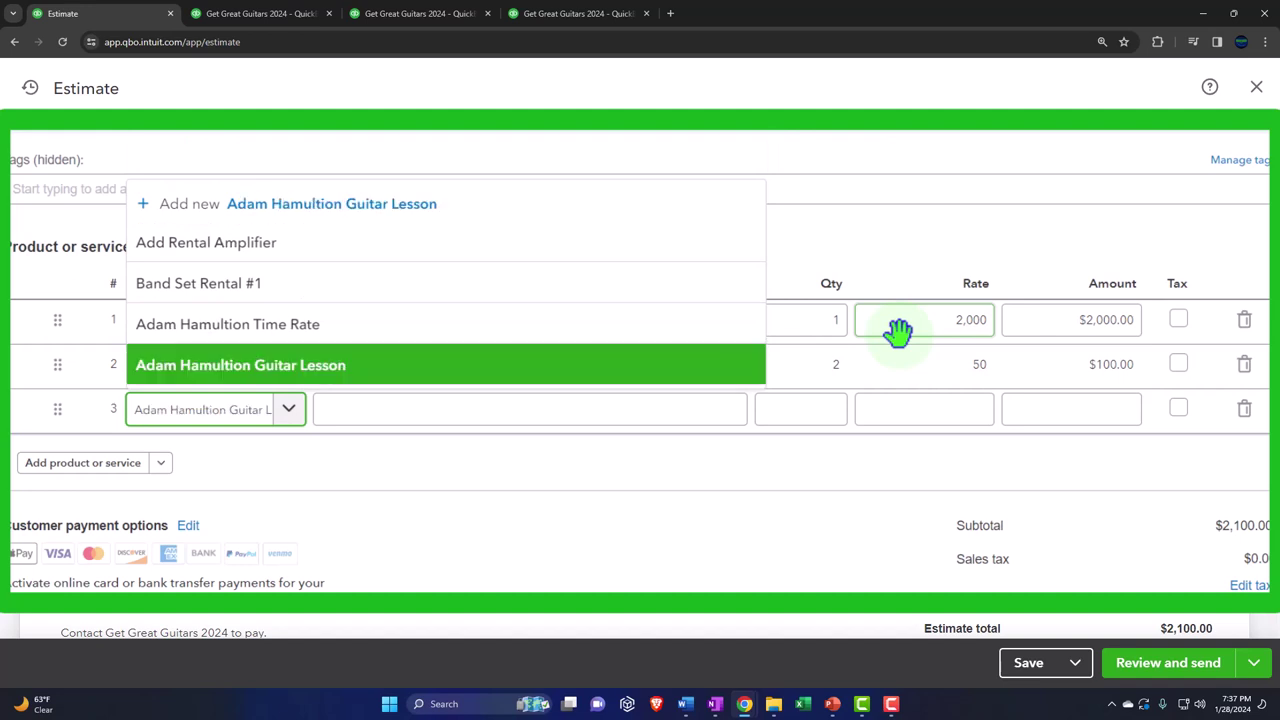
key(Up)
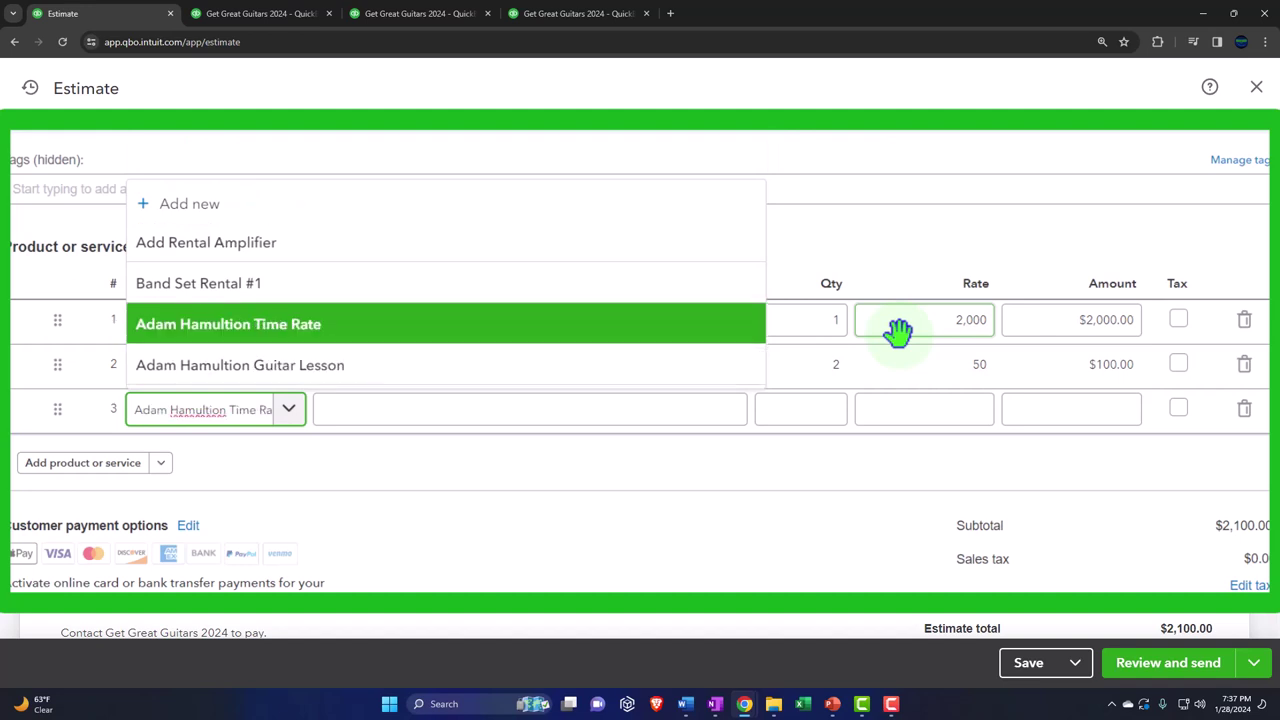
key(Up)
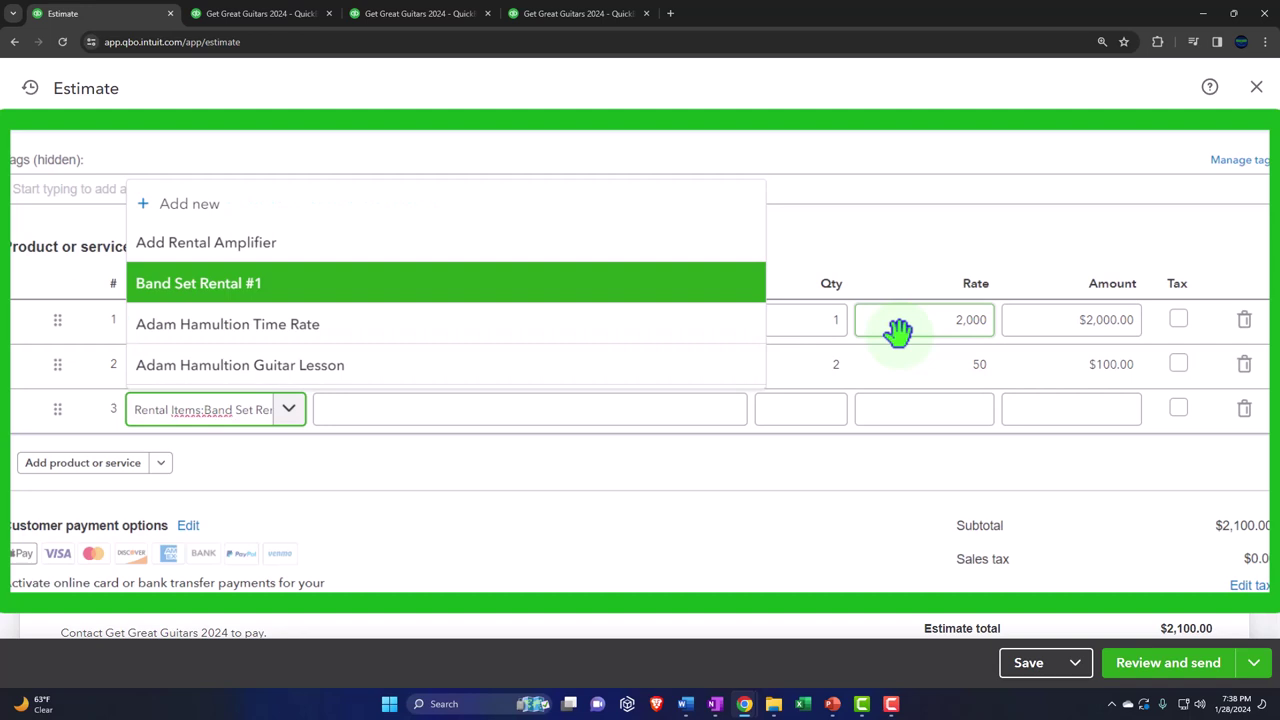
key(Up)
key(Tab)
key(Tab)
text(4)
key(Tab)
key(Tab)
key(Tab)
key(Tab)
key(Tab)
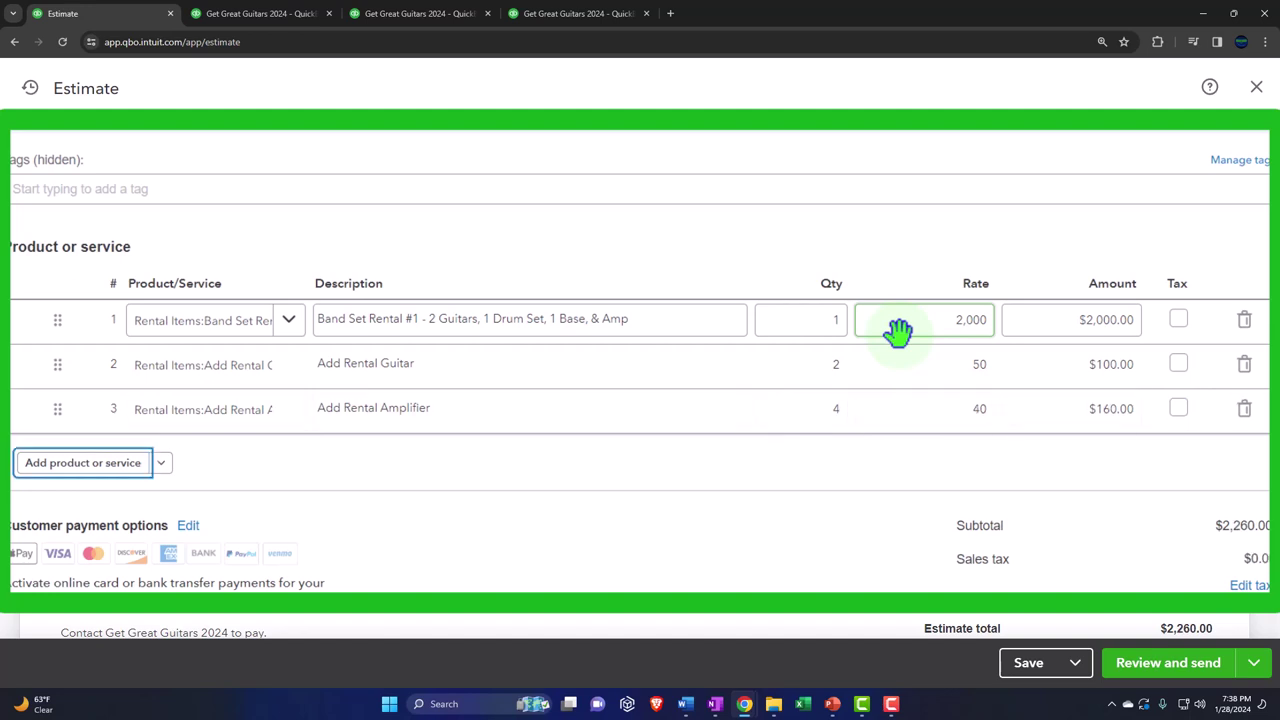
- Save and close estimate 1004 totalling $2,260.00, returning to Products & services
scroll(634, 528, down, 2)
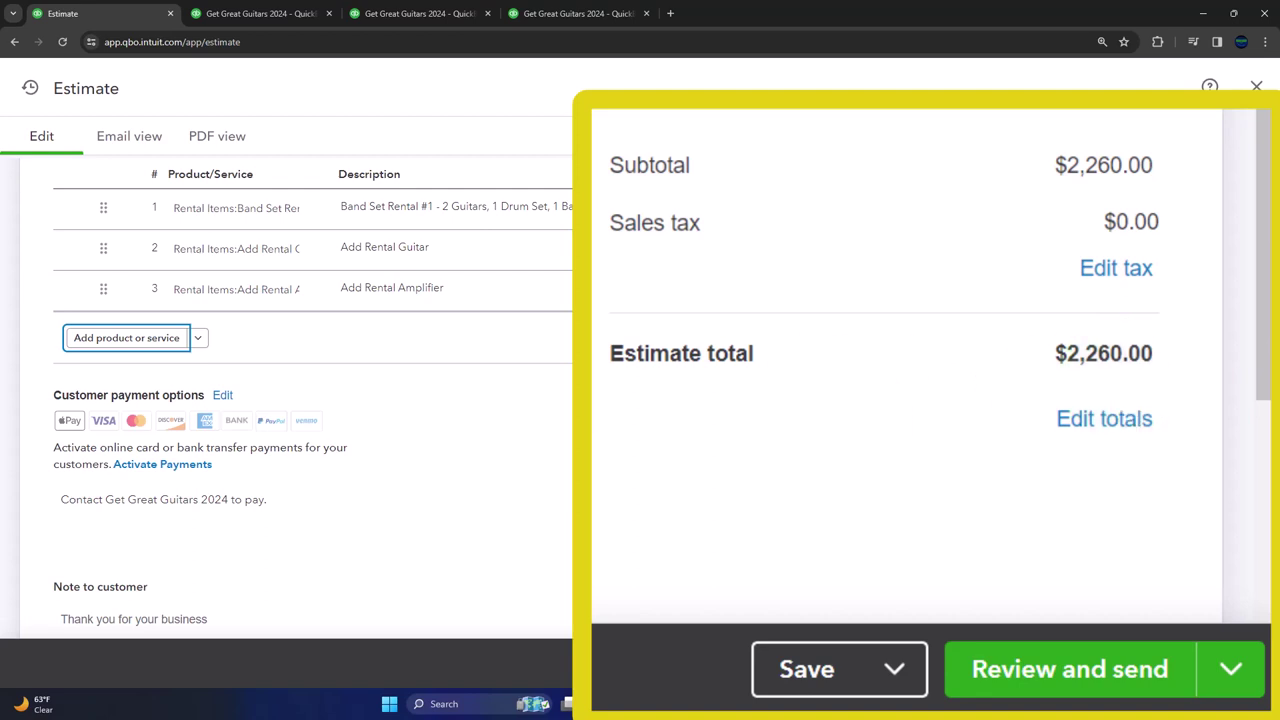
scroll(491, 354, up, 1)
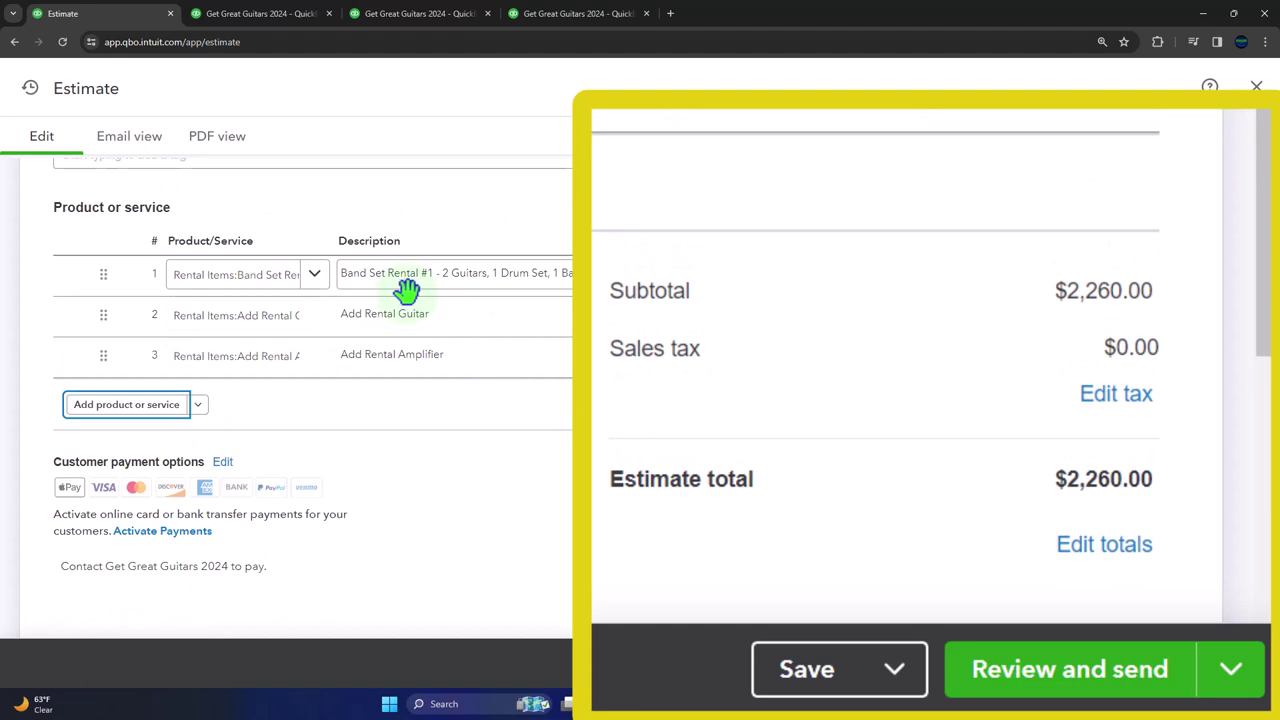
click(420, 313)
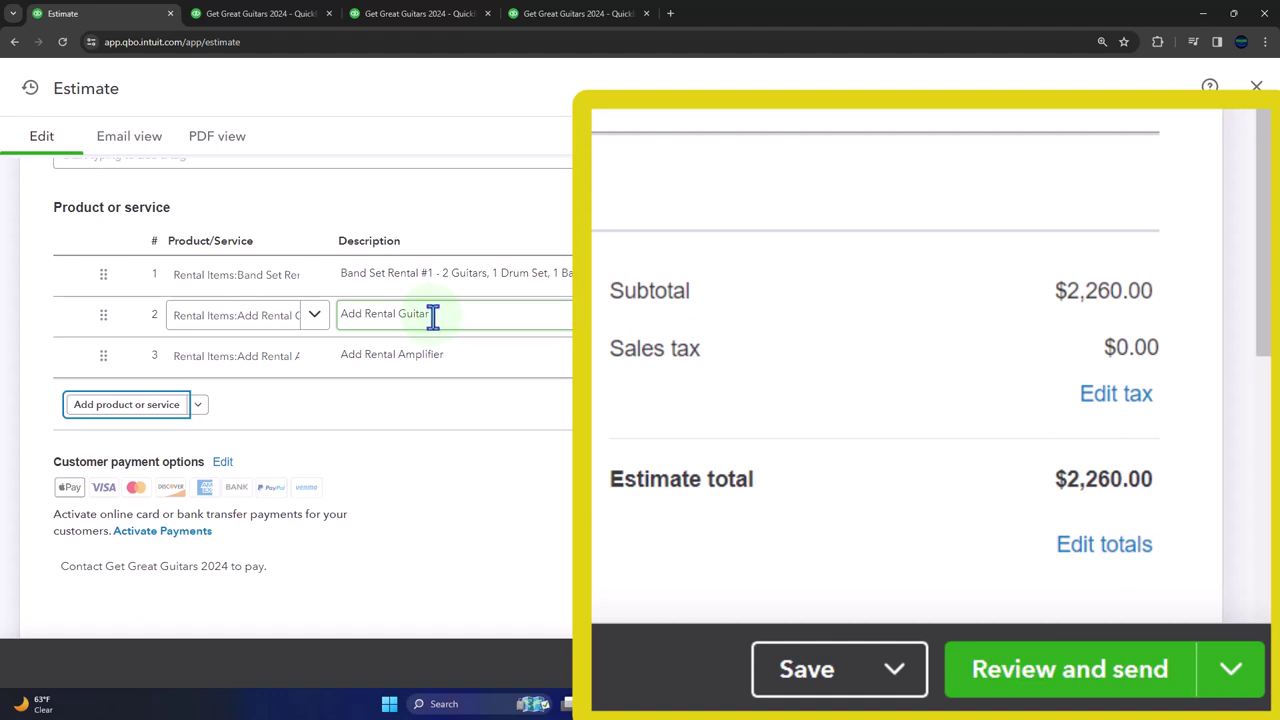
scroll(433, 313, down, 1)
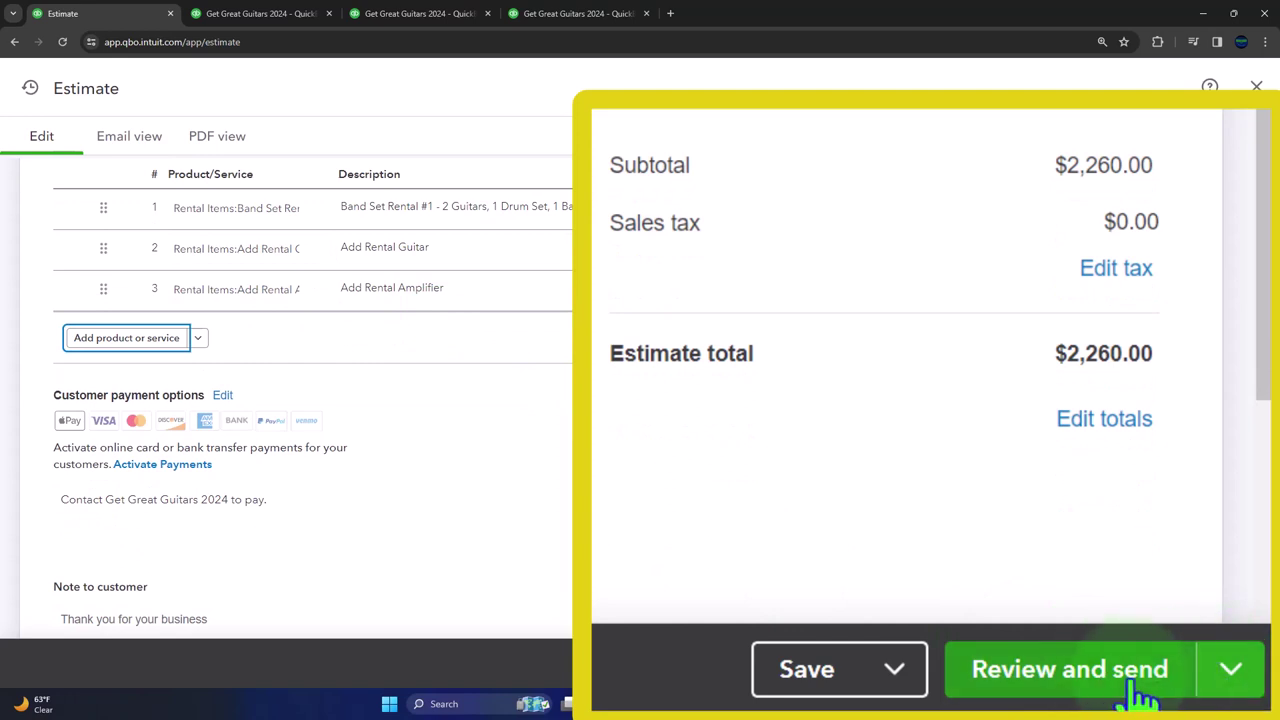
click(1230, 672)
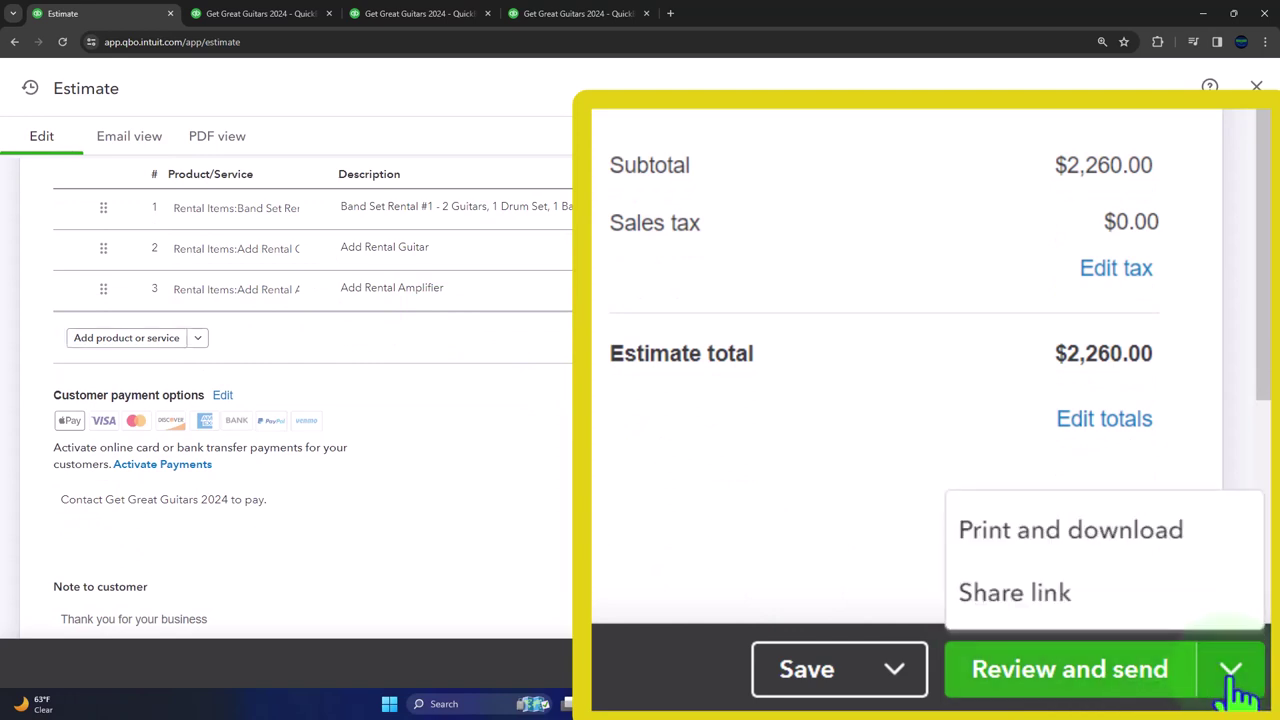
click(1078, 663)
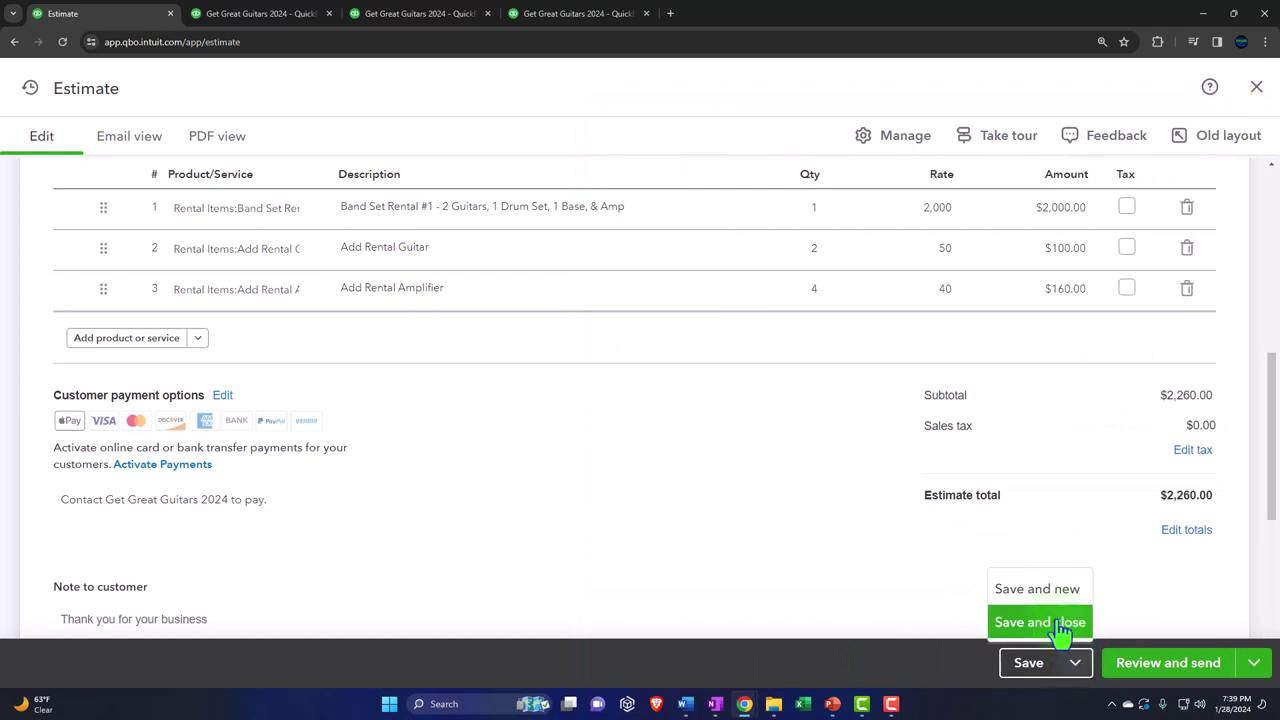
click(1045, 622)
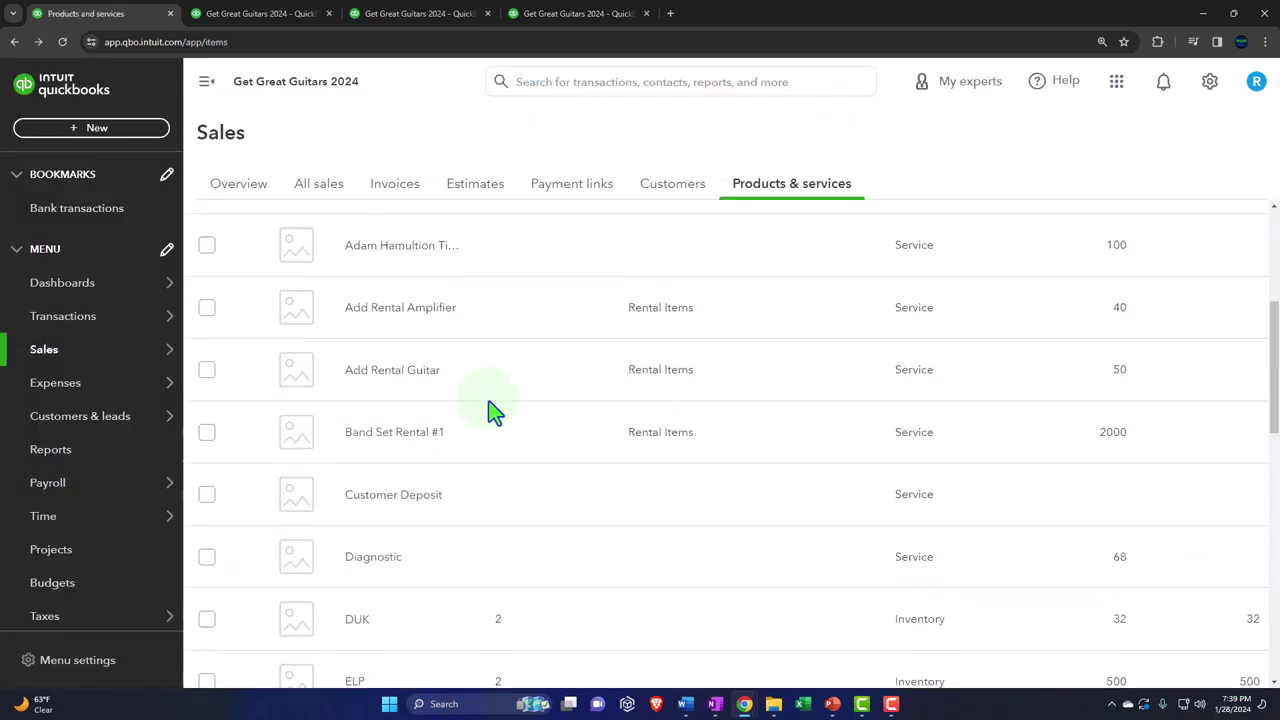
- Filter All sales and the Customers list to estimates, then open Customer 5's page showing estimate 1004
click(62, 365)
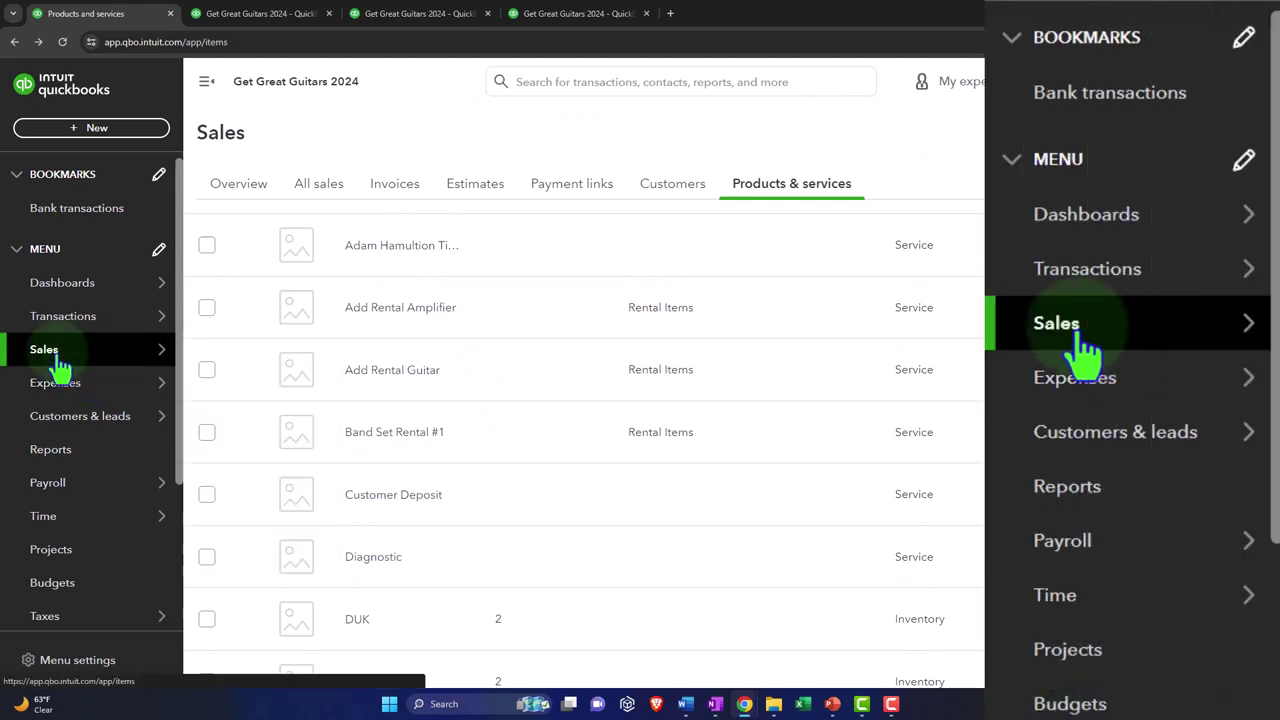
click(312, 197)
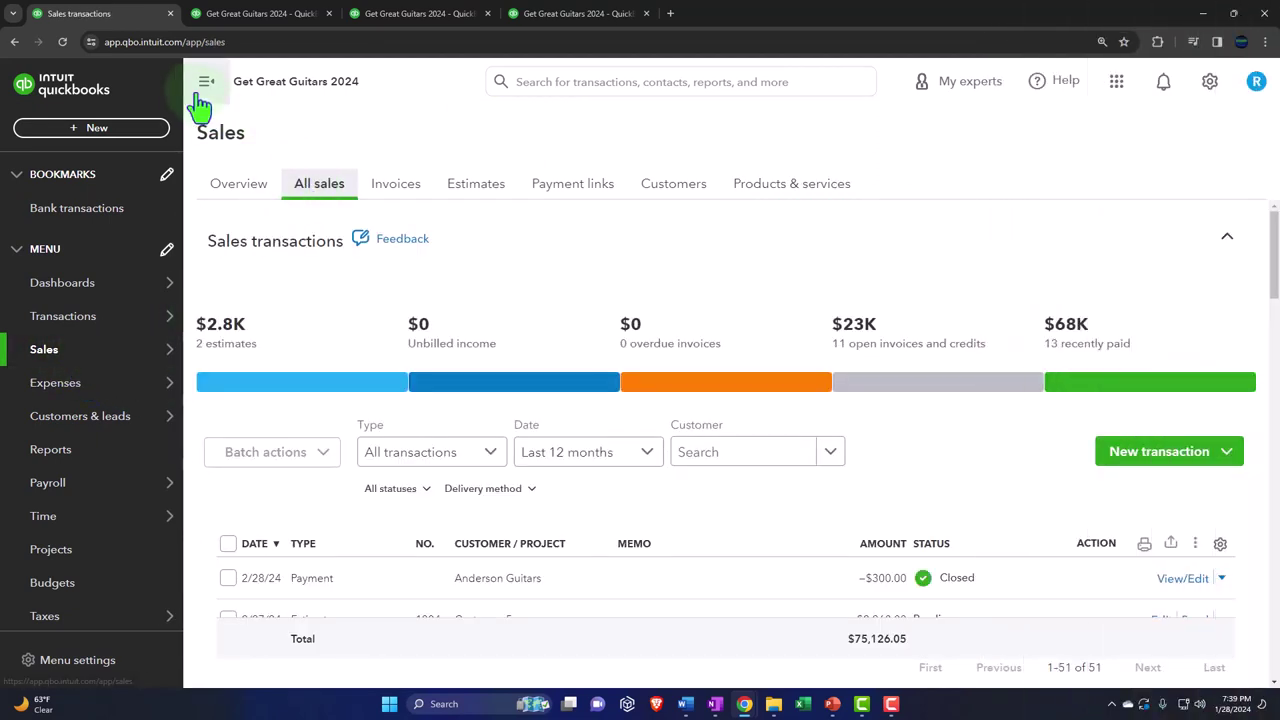
click(203, 88)
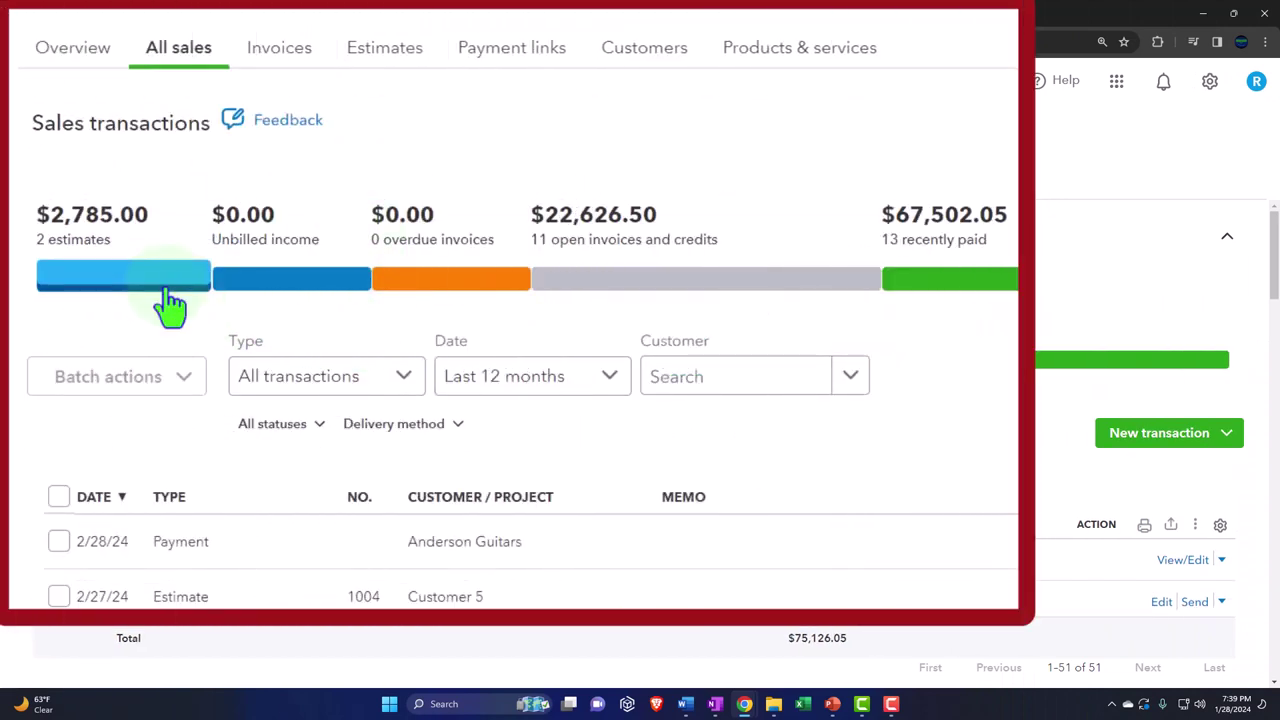
click(168, 290)
scroll(166, 306, down, 1)
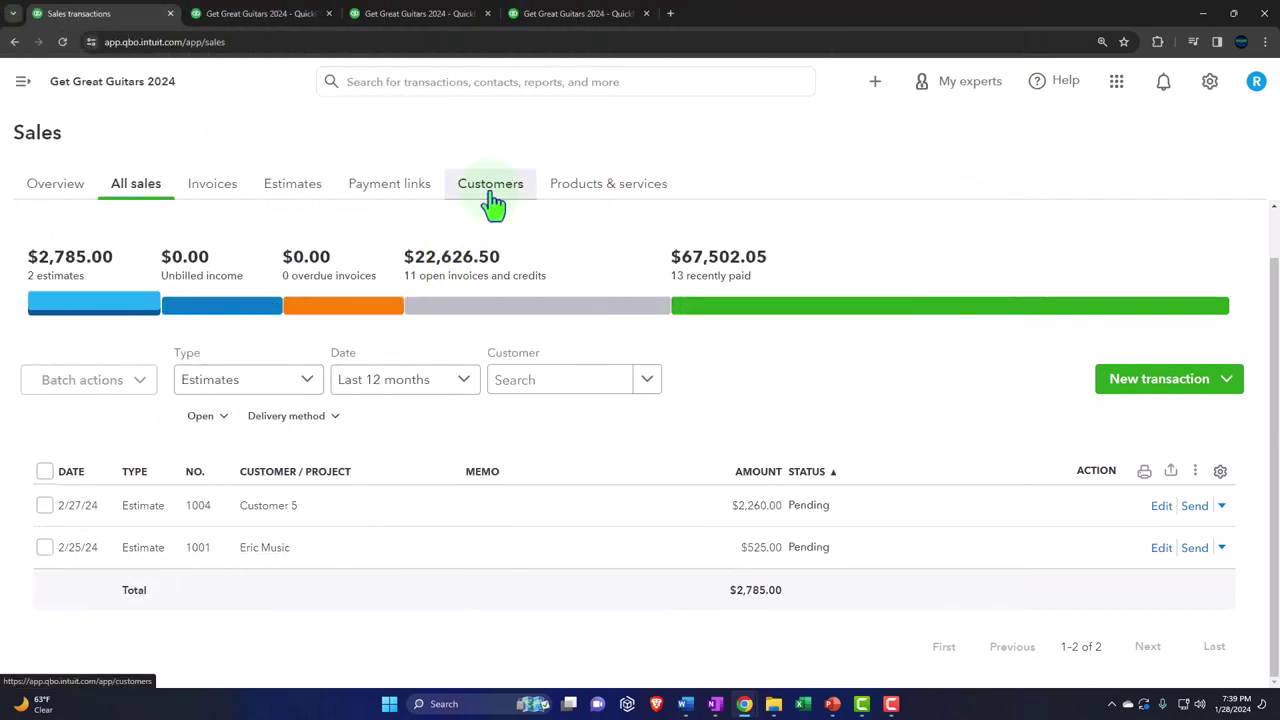
click(490, 193)
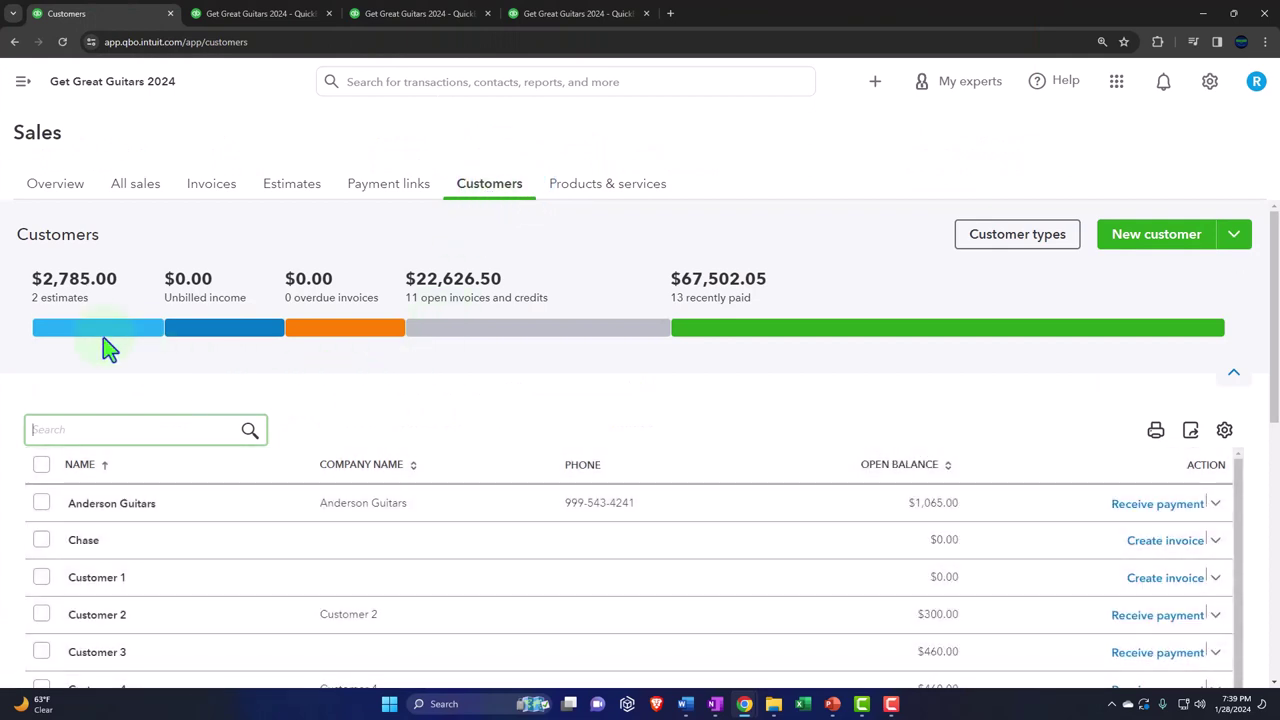
click(100, 330)
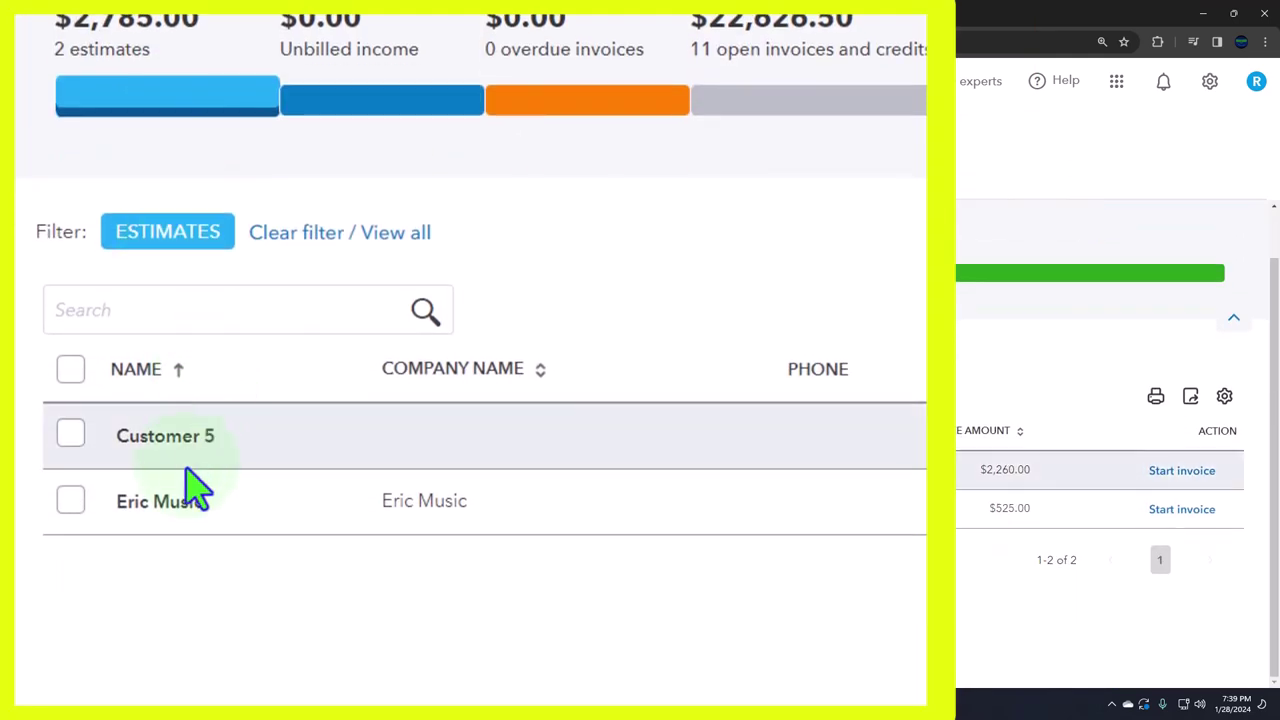
click(165, 507)
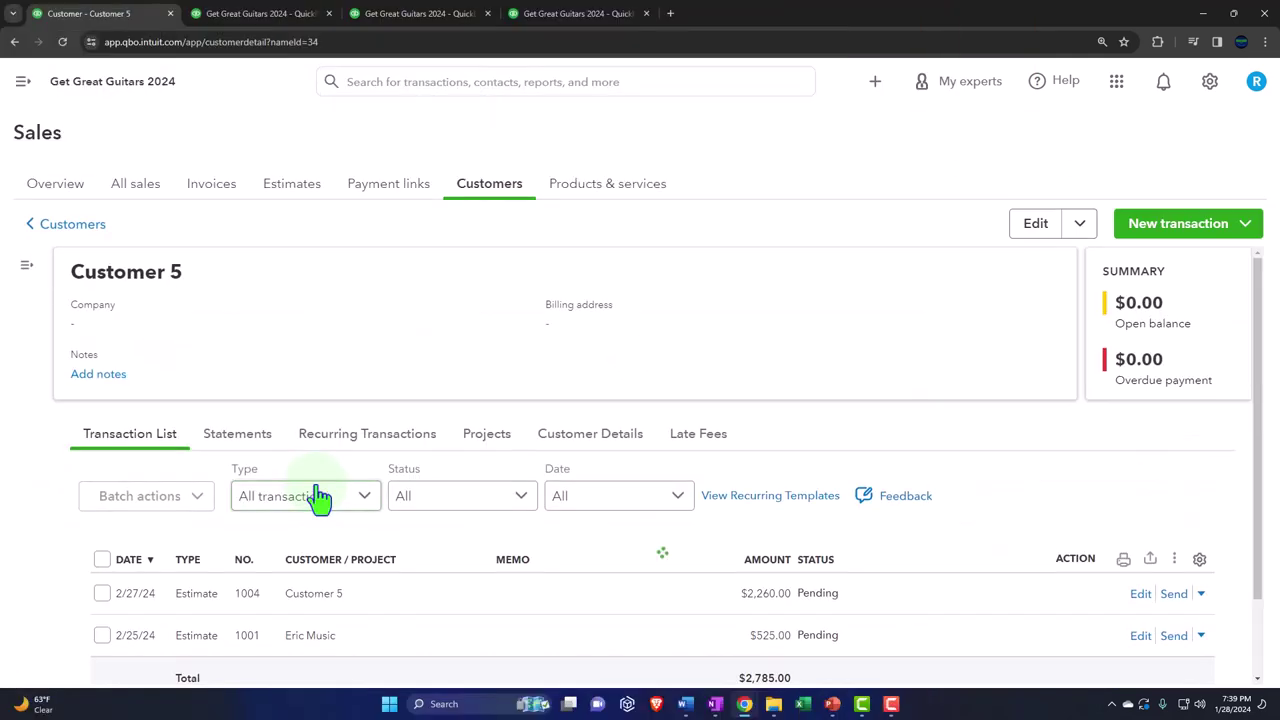
scroll(314, 497, down, 1)
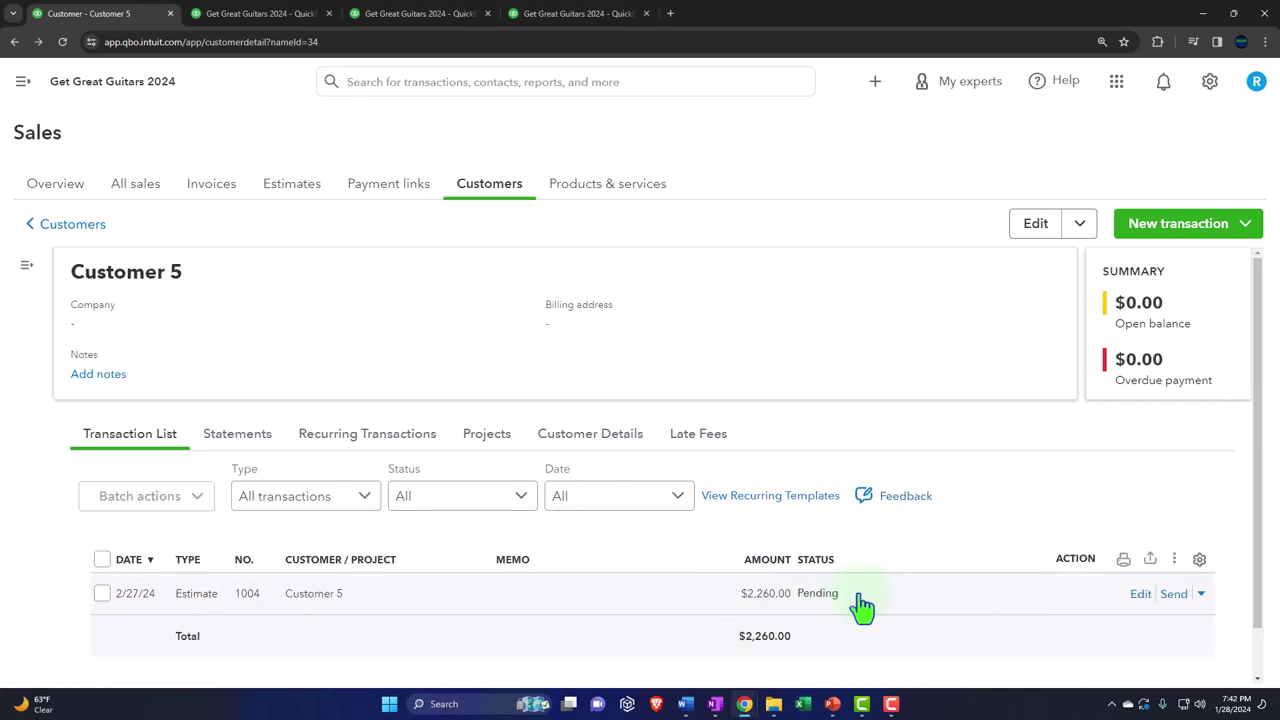
click(862, 605)
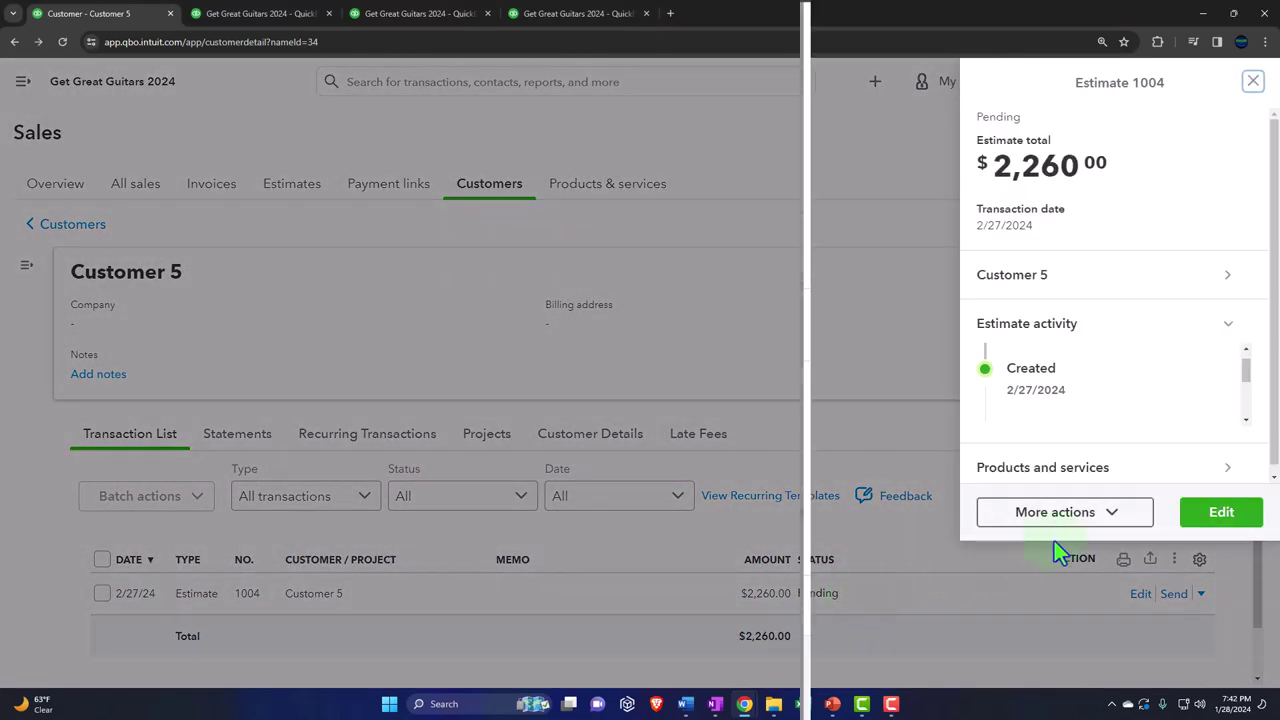
click(1120, 513)
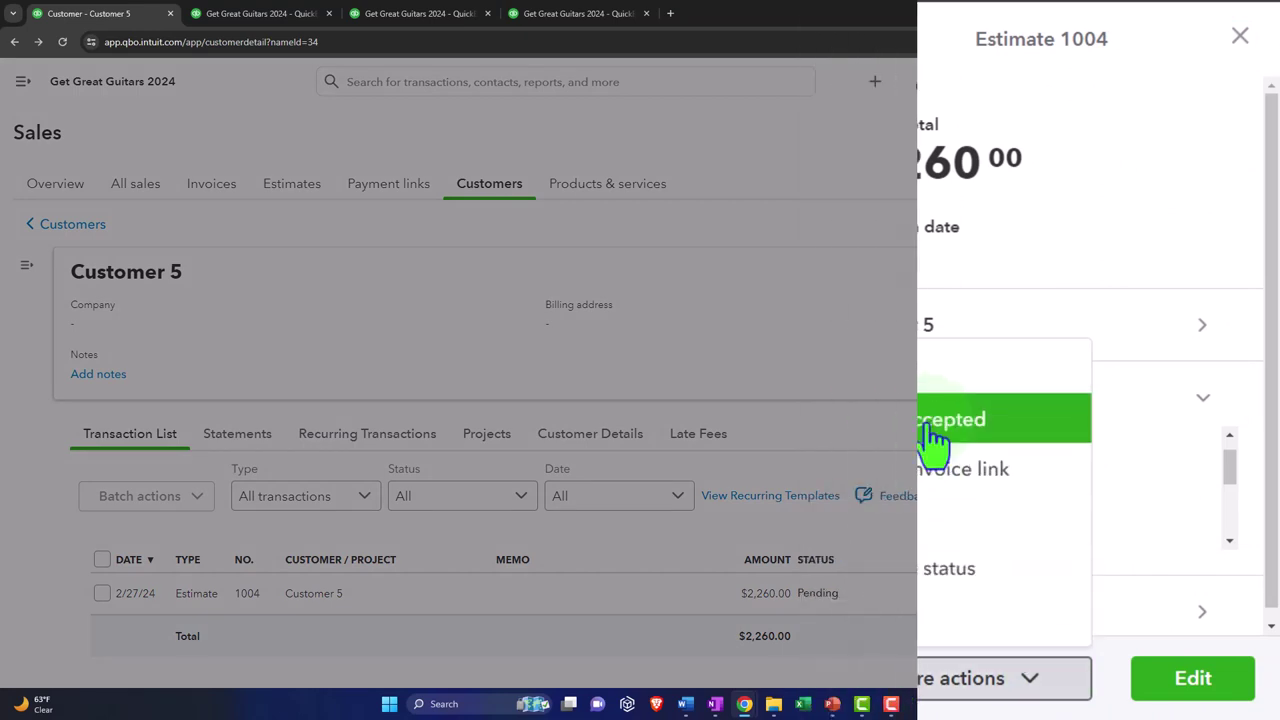
click(1045, 340)
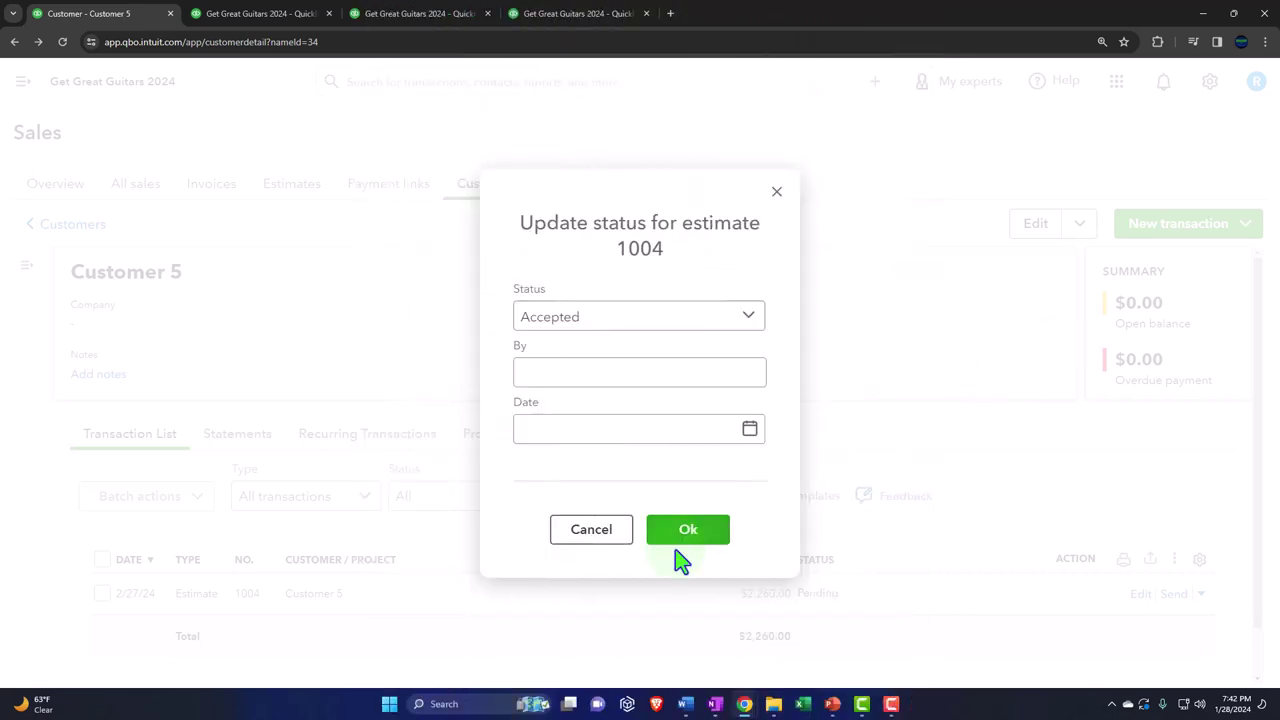
click(683, 538)
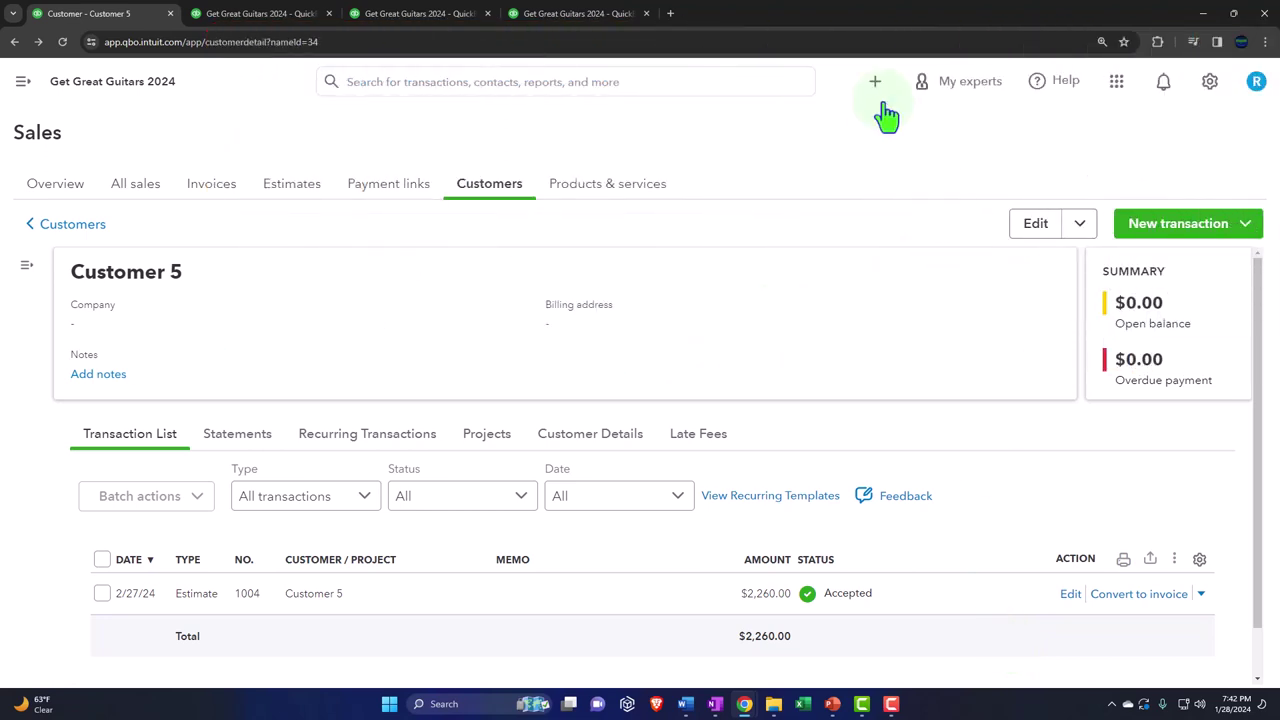
- Open the + New menu to create a customer payment
click(877, 84)
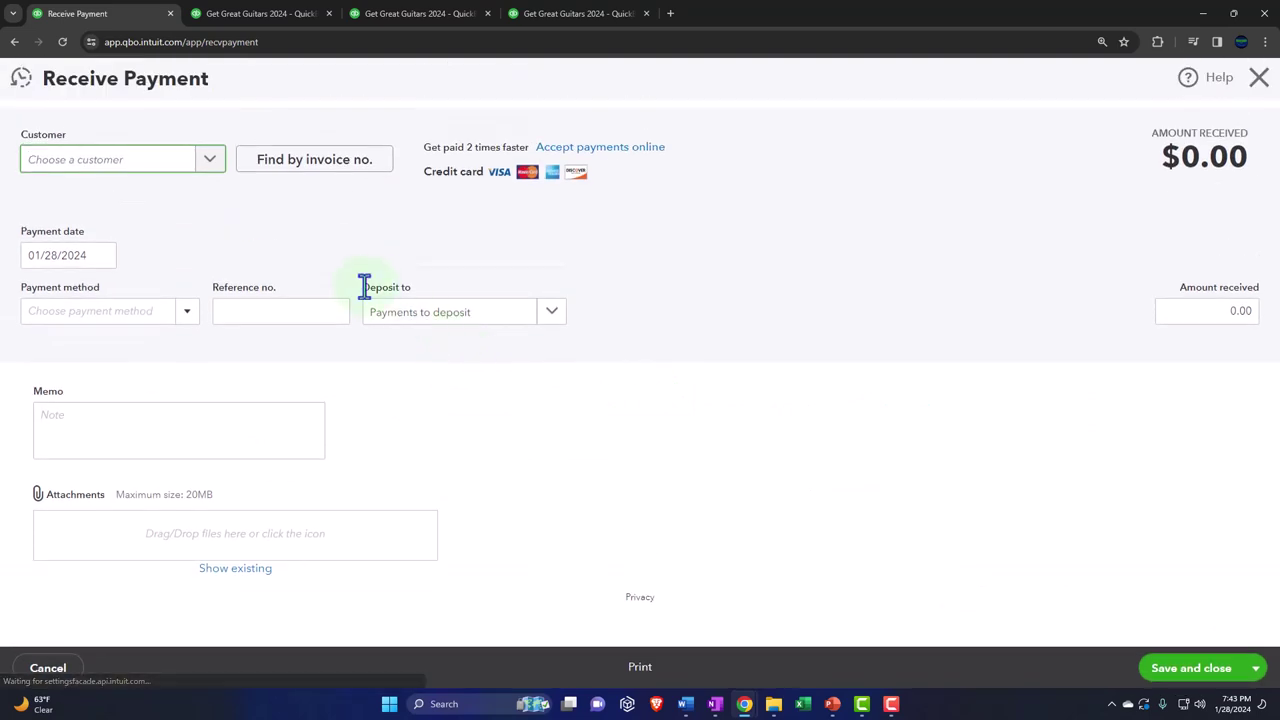
- Choose Customer 5 as the paying customer and set the payment date to 02/27/2024
click(147, 172)
text(cust)
key(Down)
key(Down)
key(Down)
key(Down)
key(Down)
key(Return)
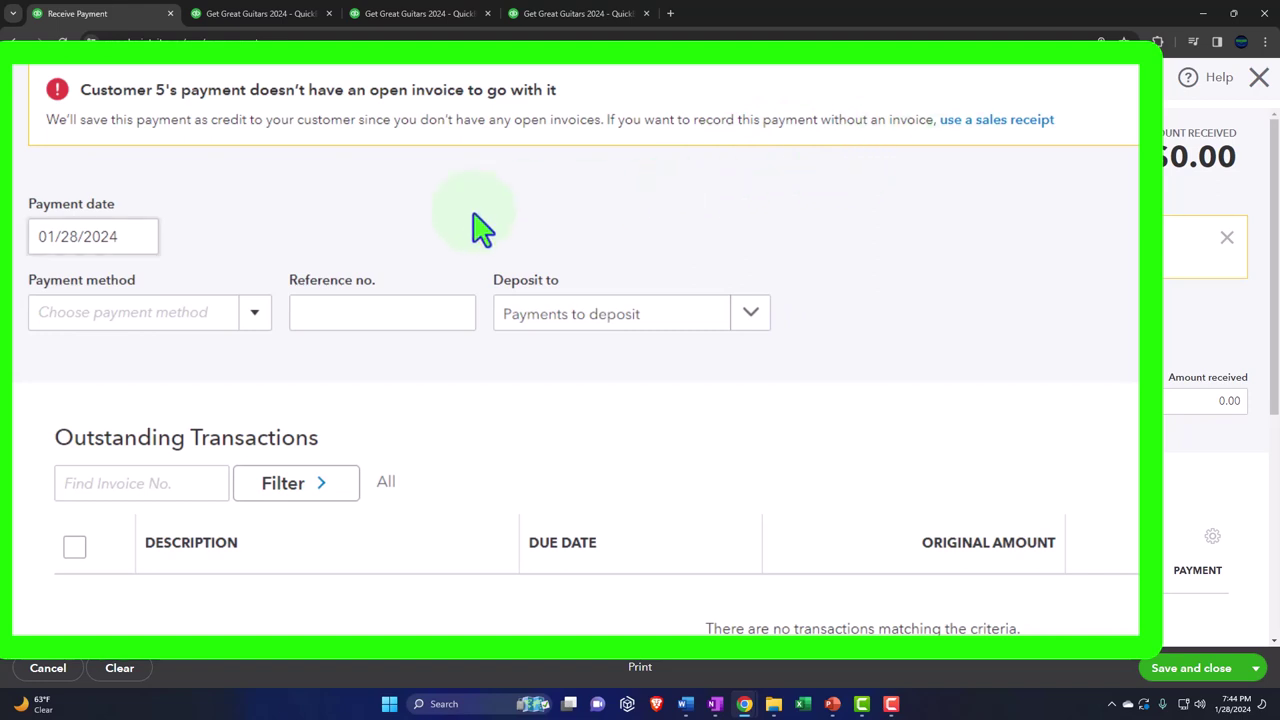
click(106, 240)
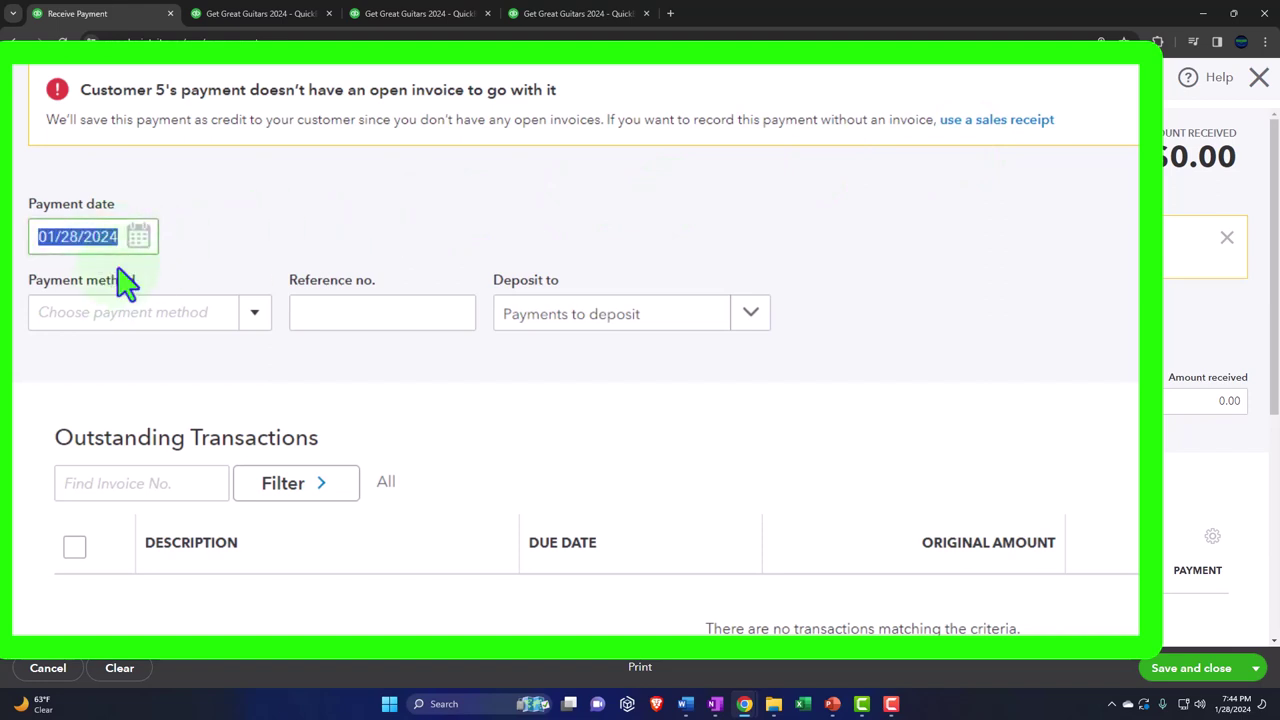
text(0228)
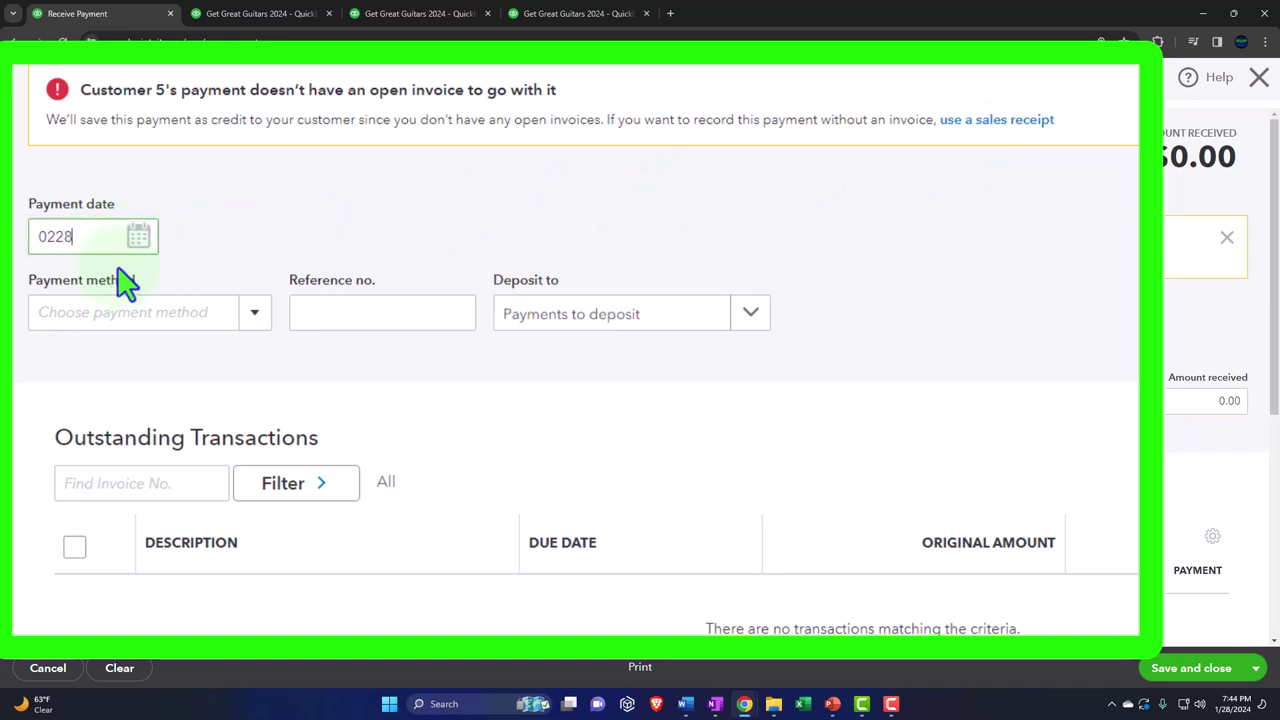
key(BackSpace)
text(724)
key(Tab)
- Set payment method Cash, deposit to Payments to deposit, and amount received 200
text(cas)
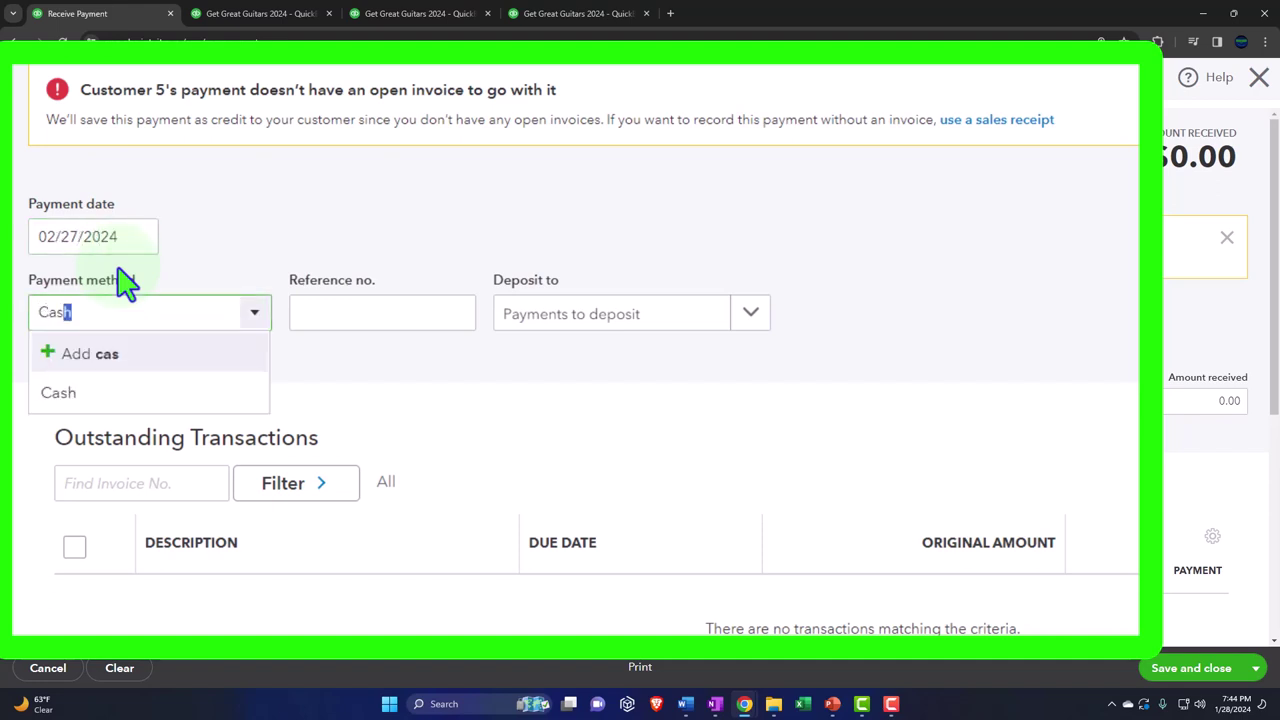
key(Down)
key(Tab)
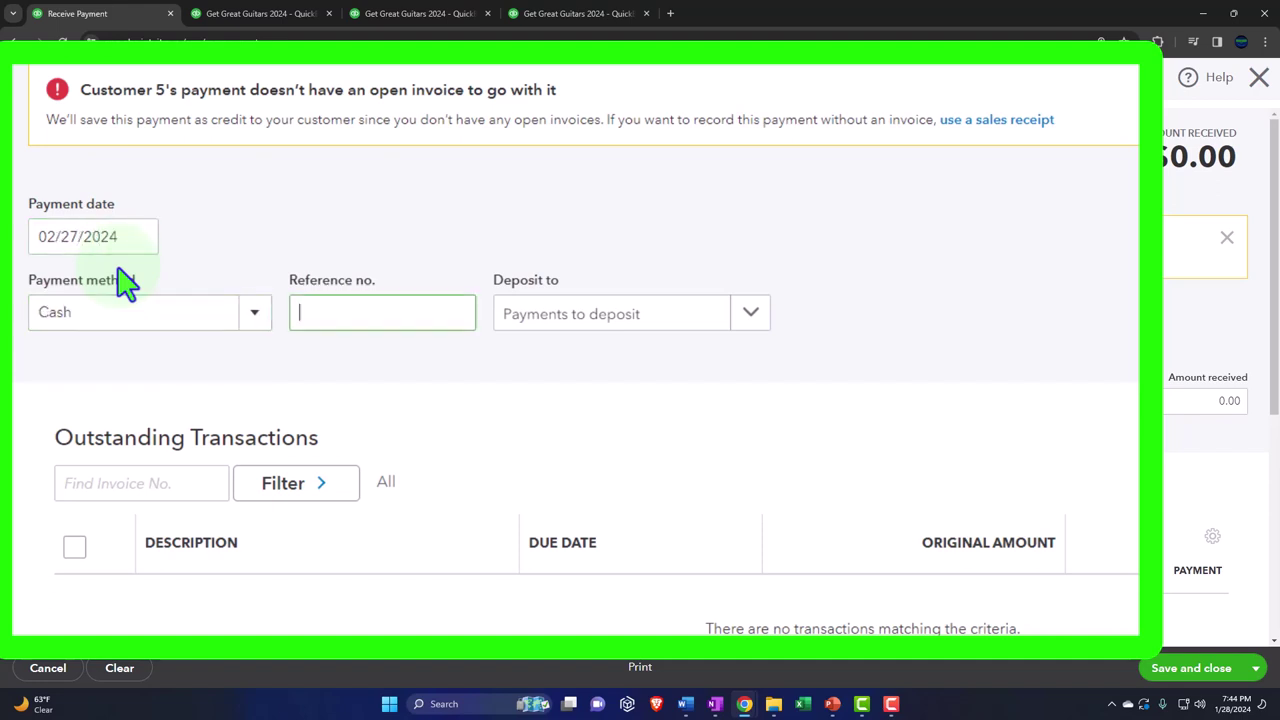
key(Tab)
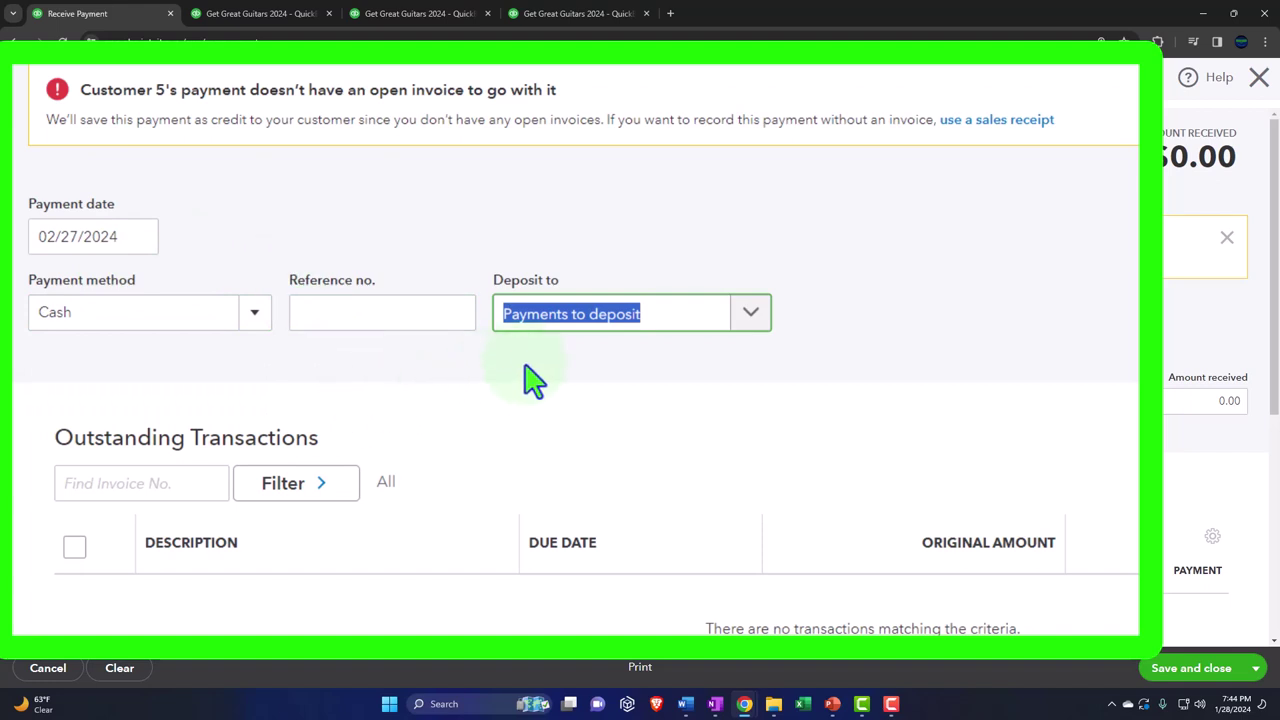
click(752, 318)
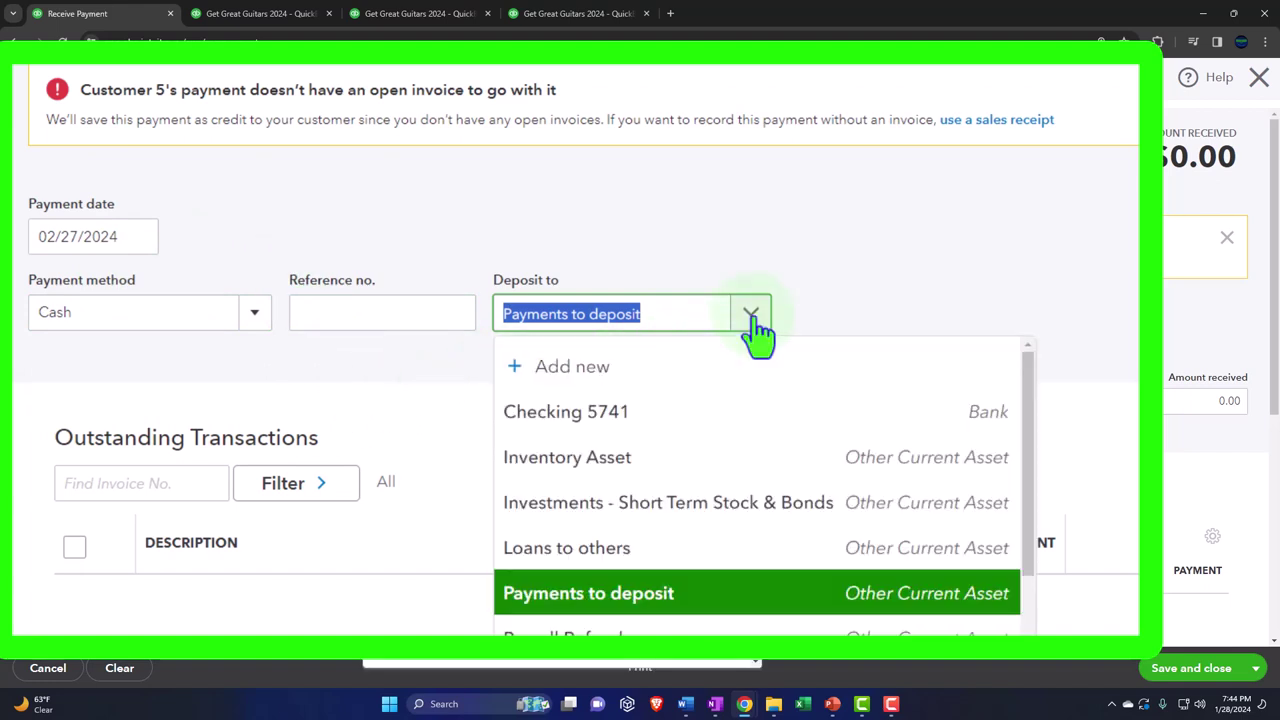
click(752, 318)
click(1188, 404)
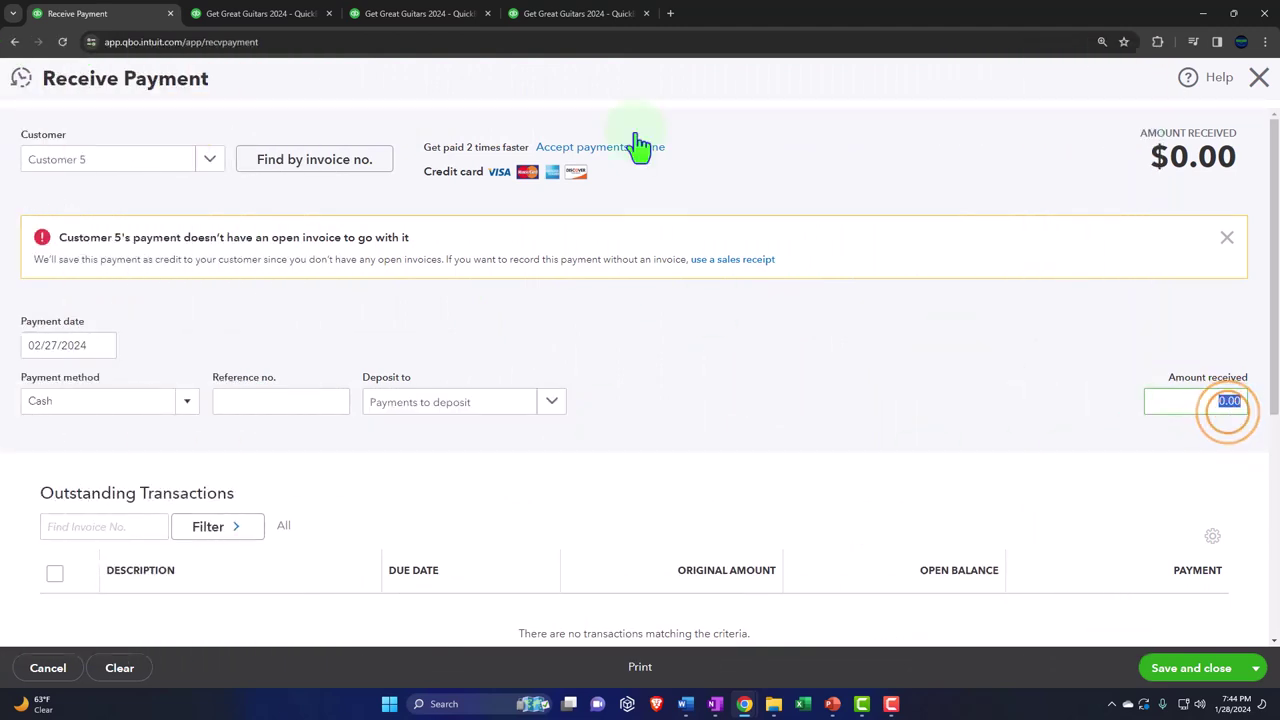
text(200)
- Review the $200.00 payment and choose Save and close
scroll(634, 145, down, 1)
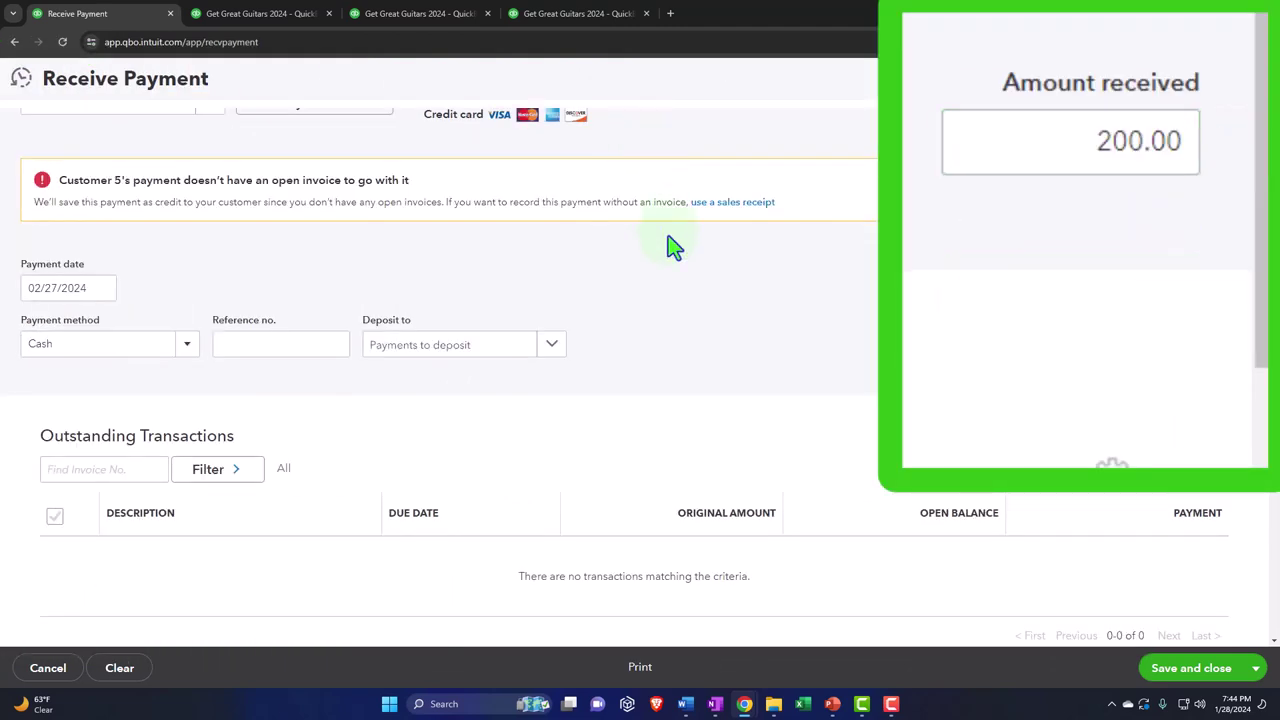
scroll(675, 247, up, 1)
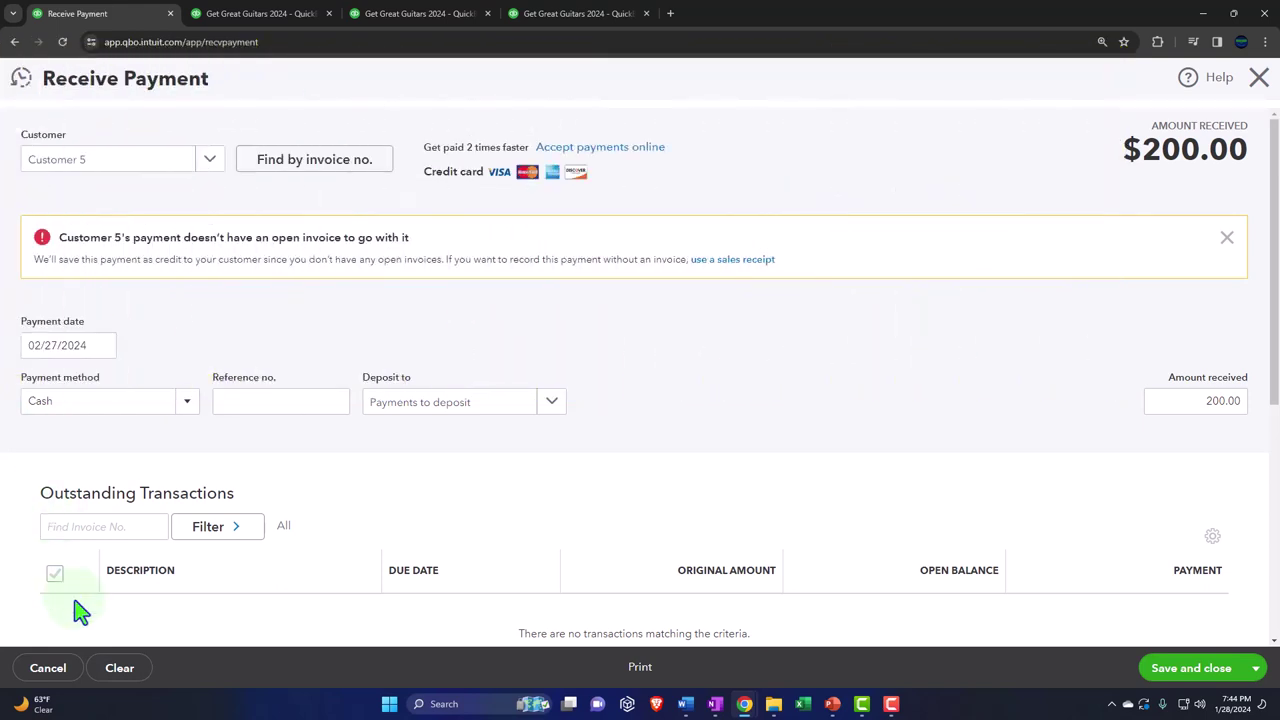
click(145, 625)
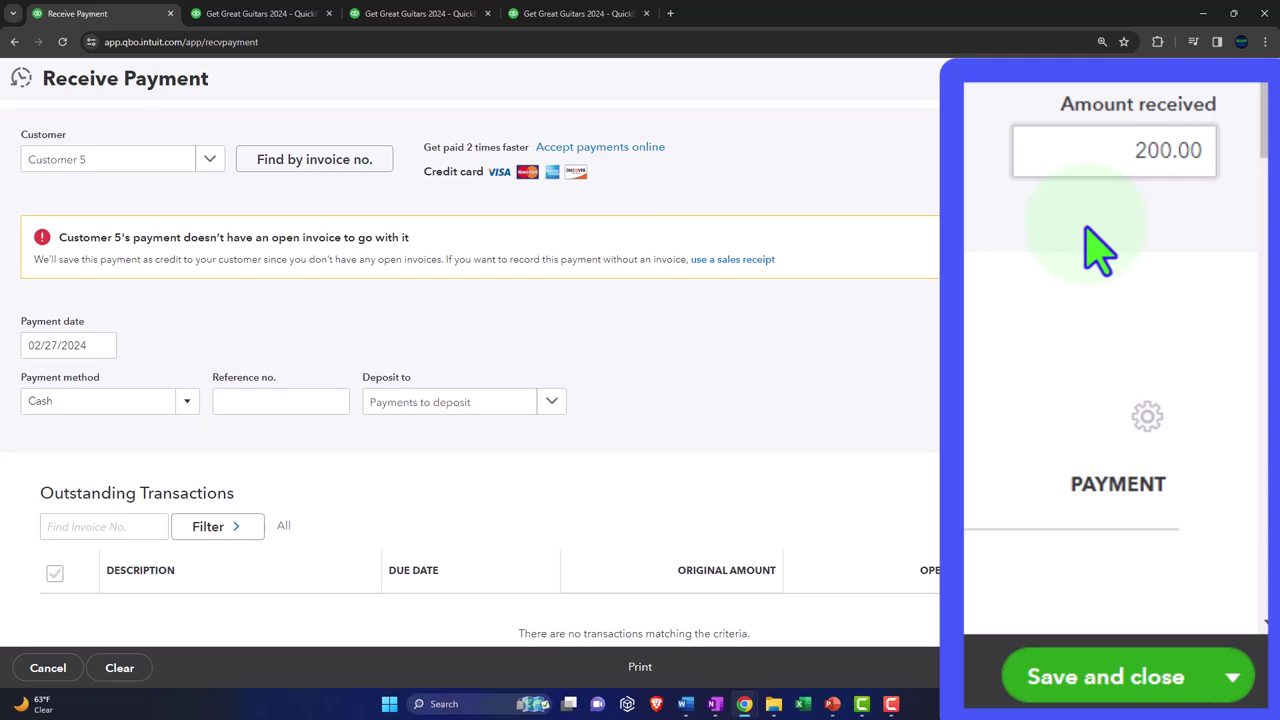
click(1087, 228)
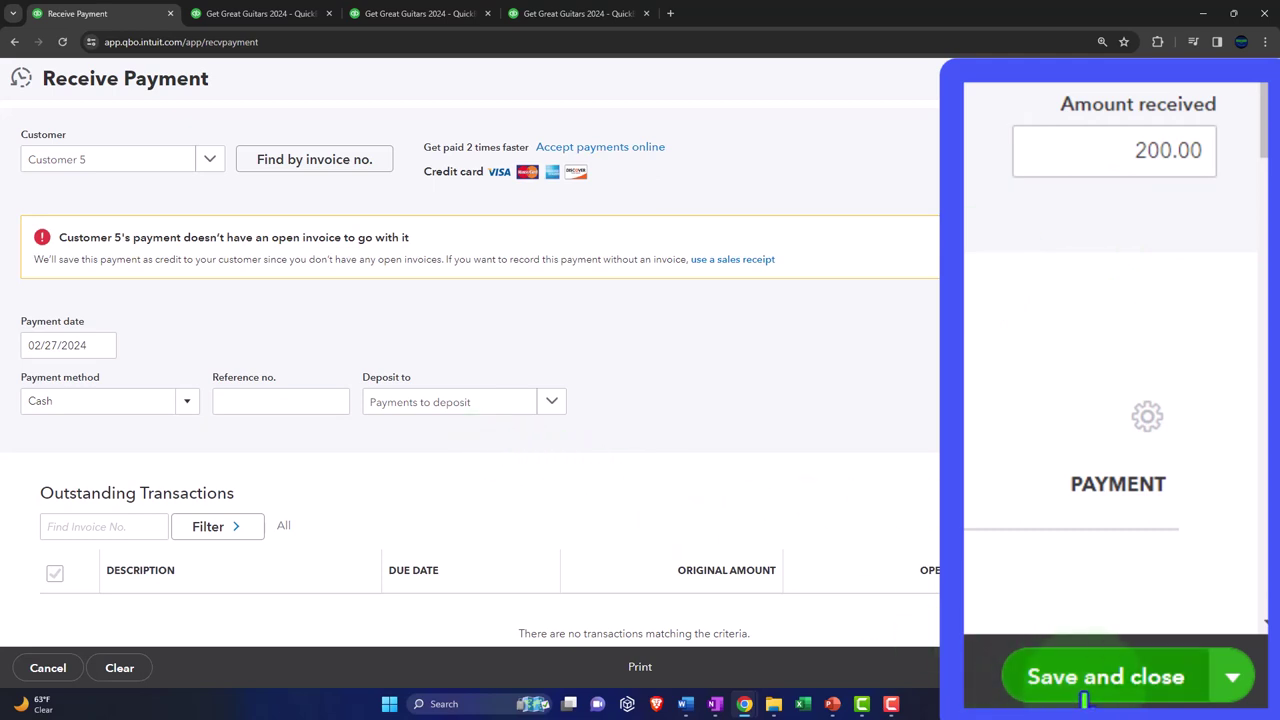
click(1185, 668)
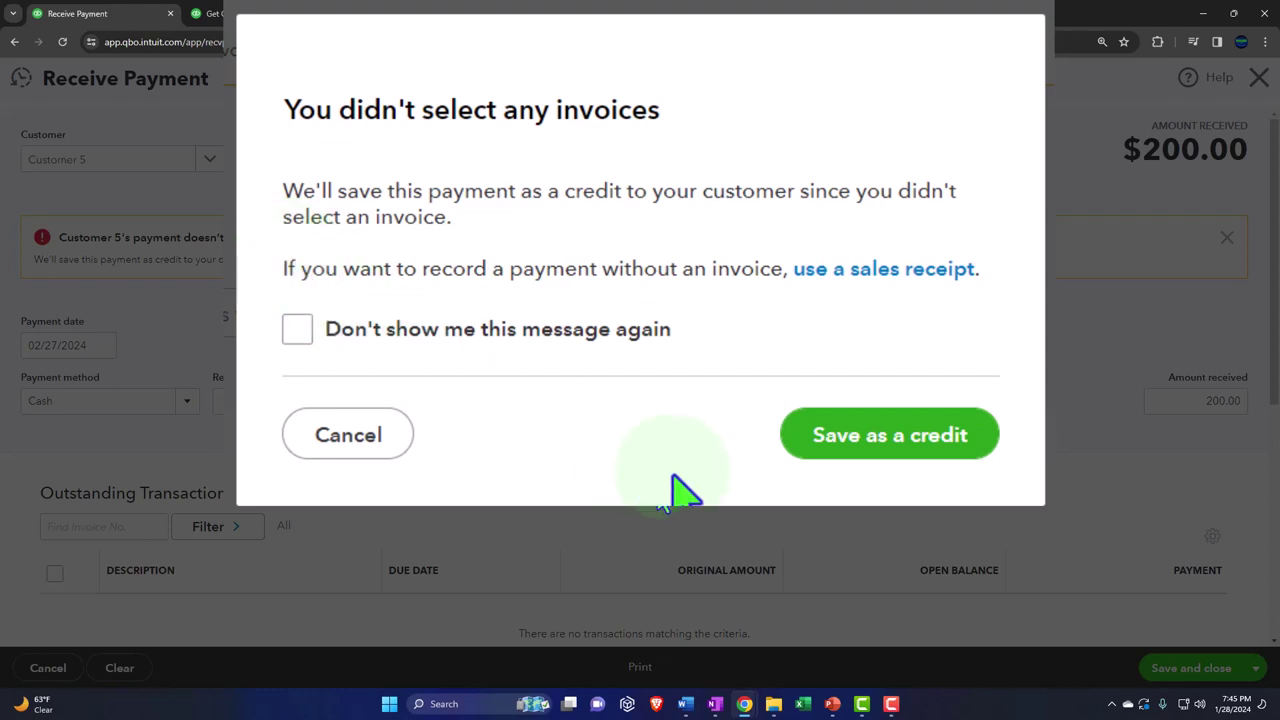
- Save the payment as a credit for Customer 5 and rerun the Balance Sheet report
click(743, 478)
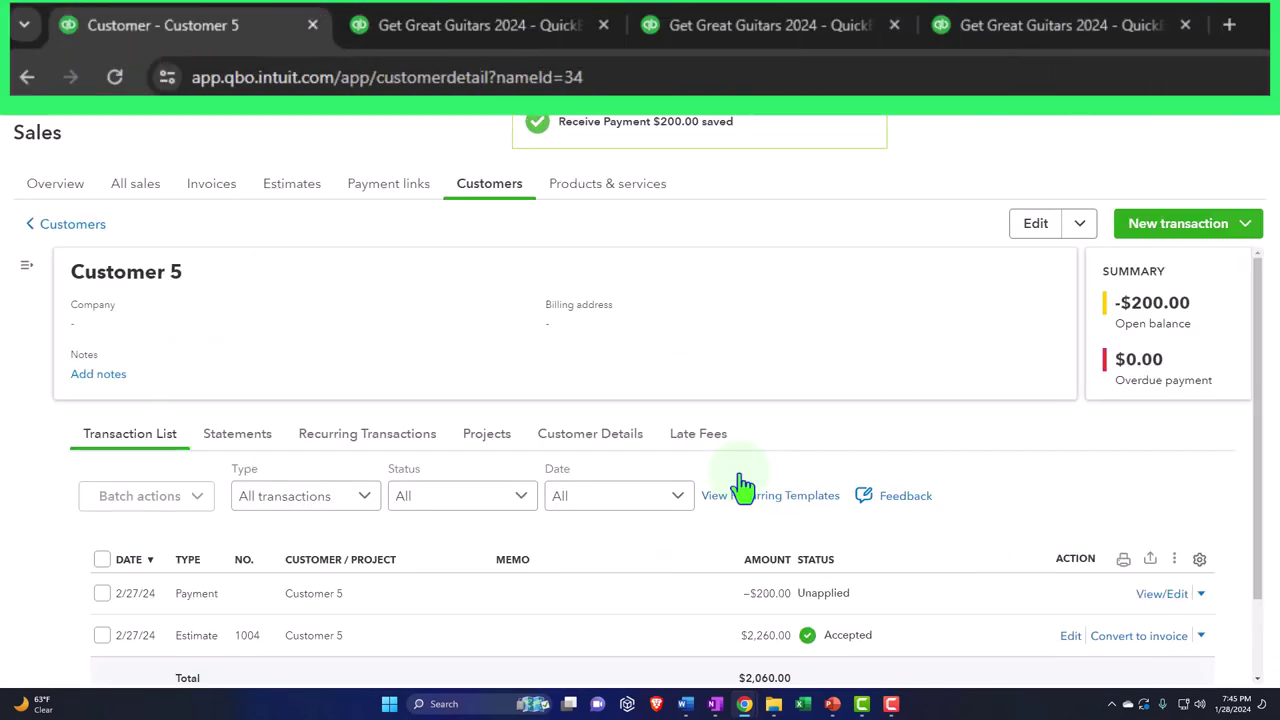
click(484, 32)
scroll(504, 400, up, 3)
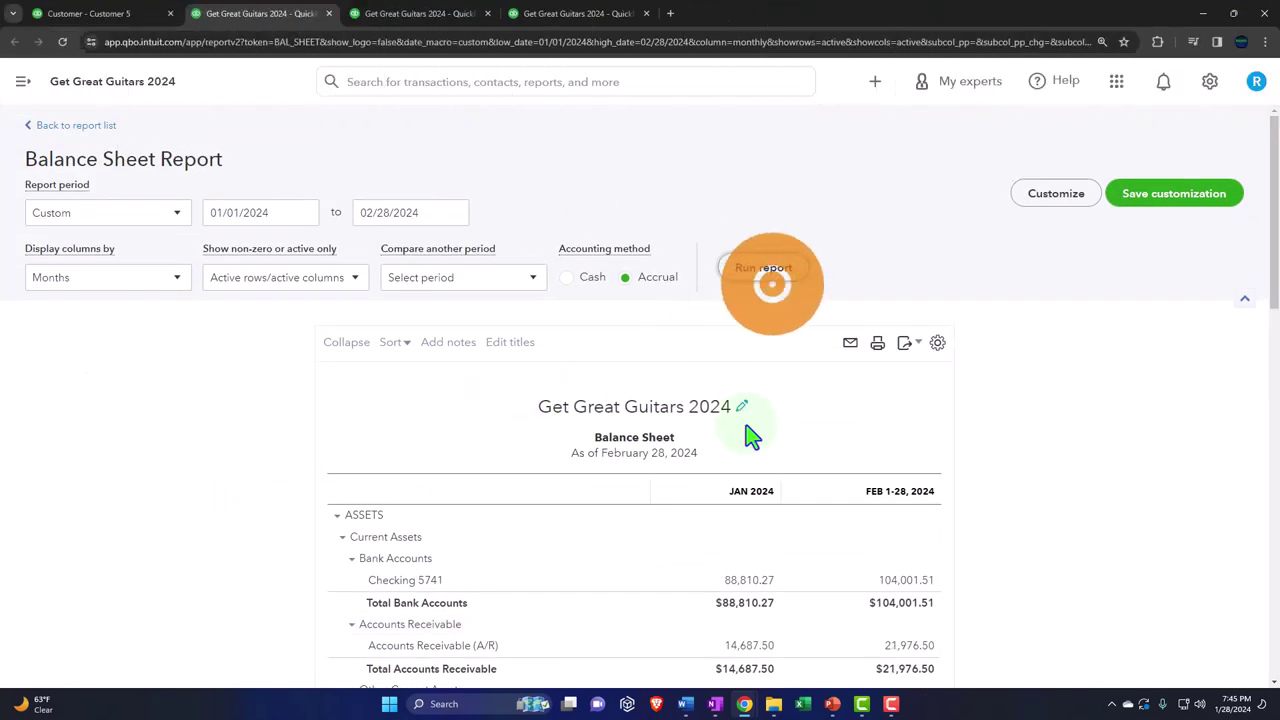
click(770, 284)
scroll(752, 440, down, 2)
key(ctrl+plus)
key(ctrl+plus)
key(ctrl+plus)
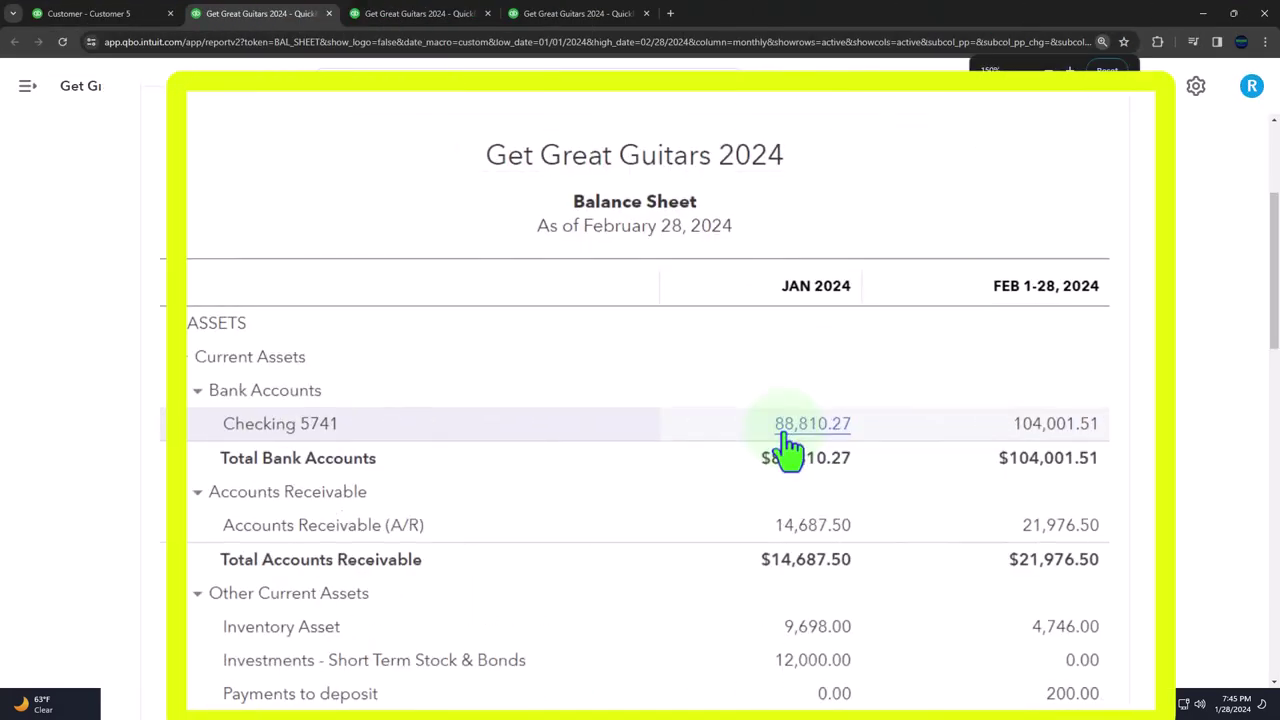
- Drill into the 200.00 Payments to deposit amount, then return to the Balance Sheet
scroll(788, 452, down, 1)
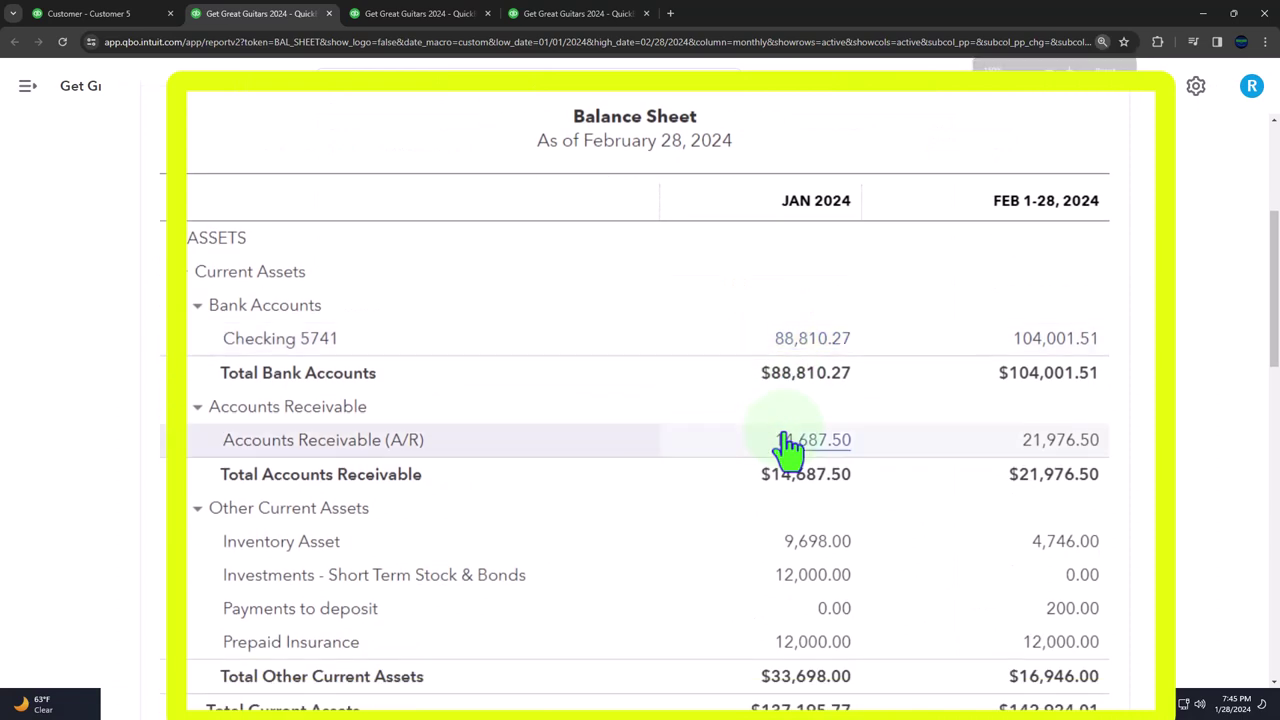
click(1054, 628)
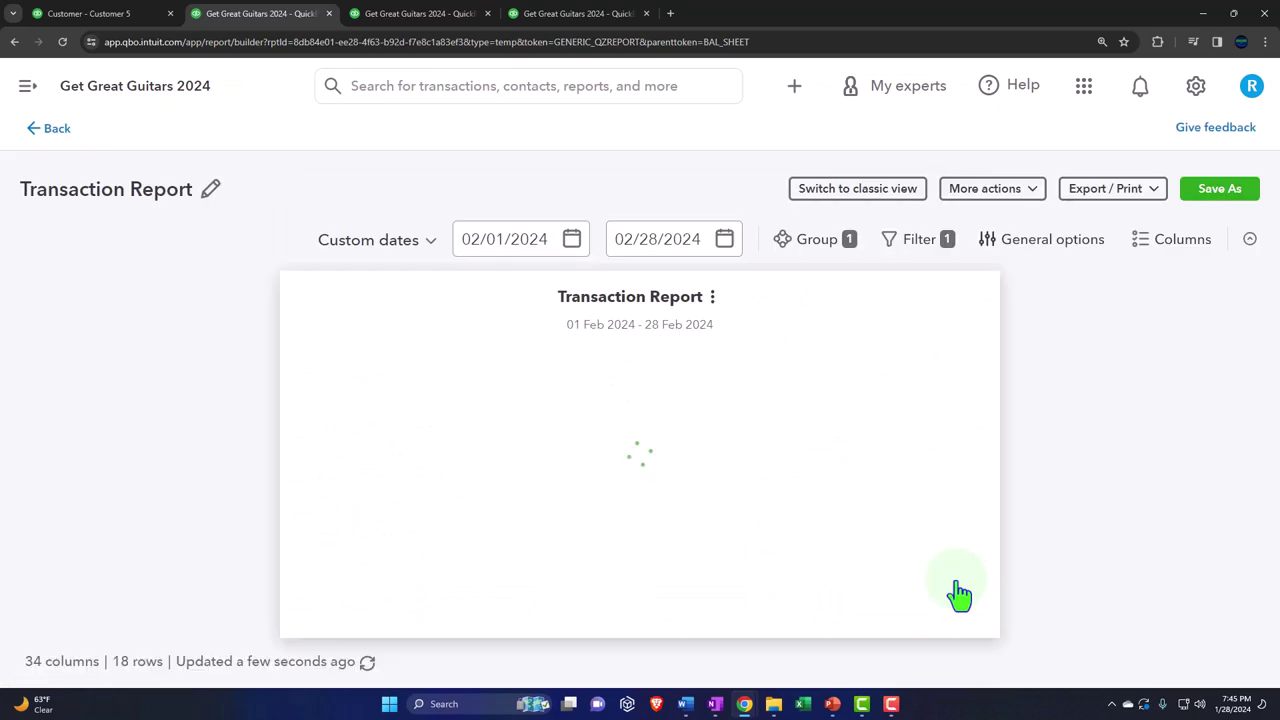
click(945, 555)
key(ctrl+minus)
key(ctrl+minus)
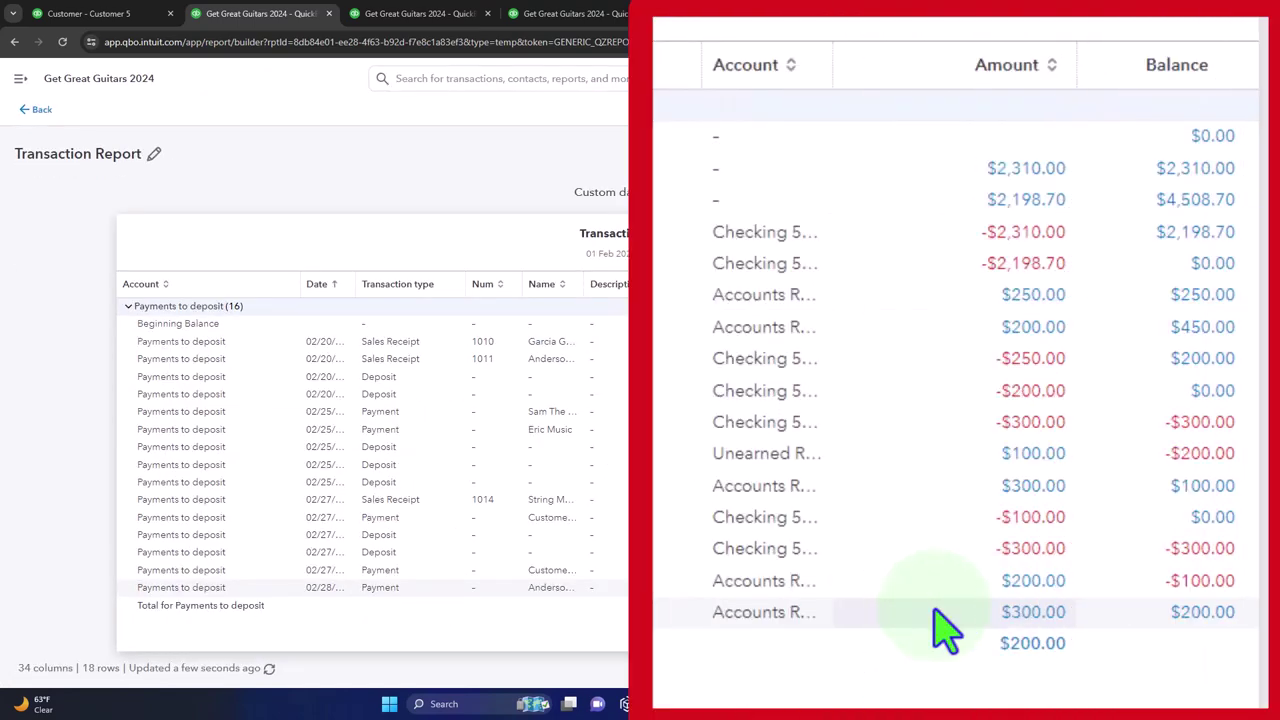
click(38, 110)
- Drill into February's A/R total of 21,976.50, then return to the Balance Sheet
key(ctrl+plus)
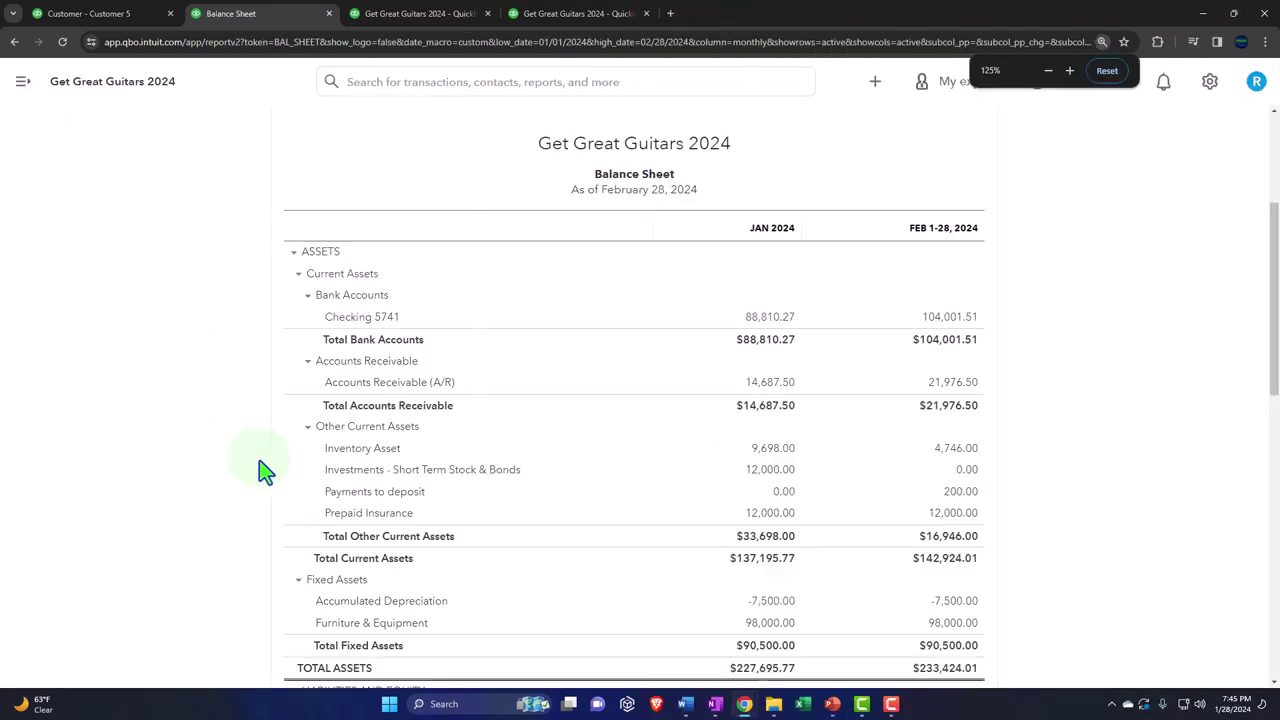
key(ctrl+plus)
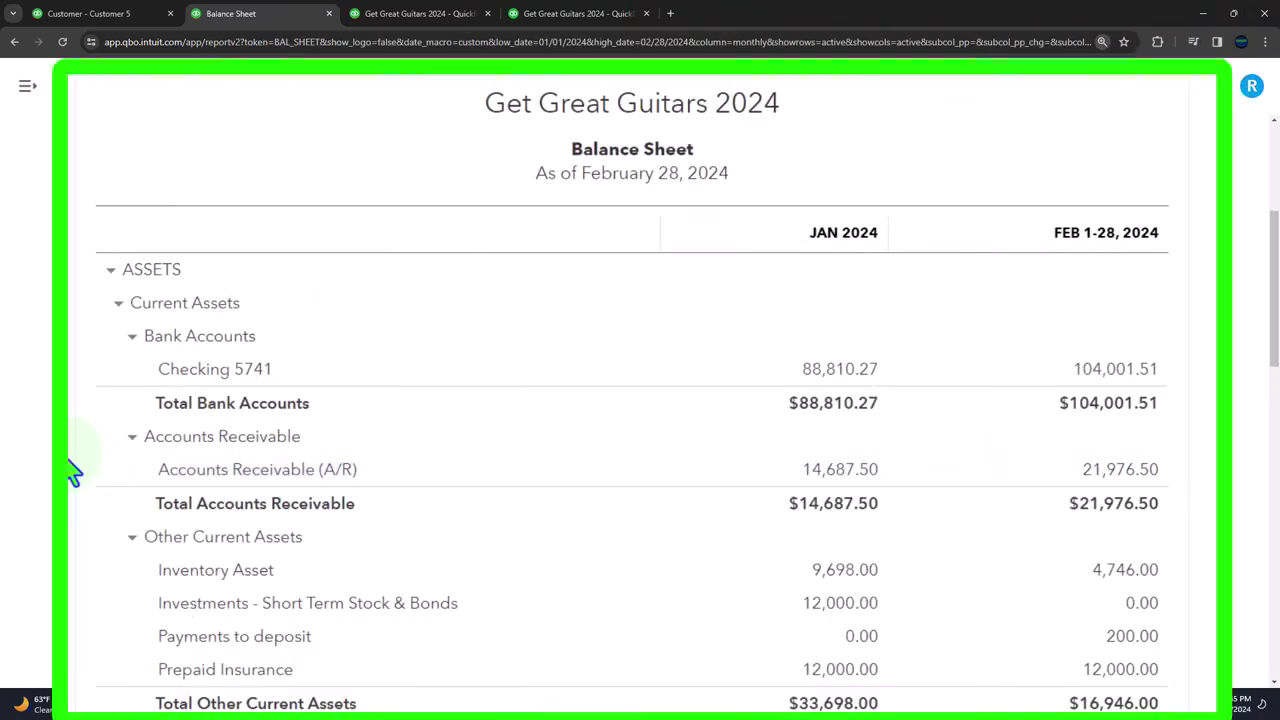
click(1127, 472)
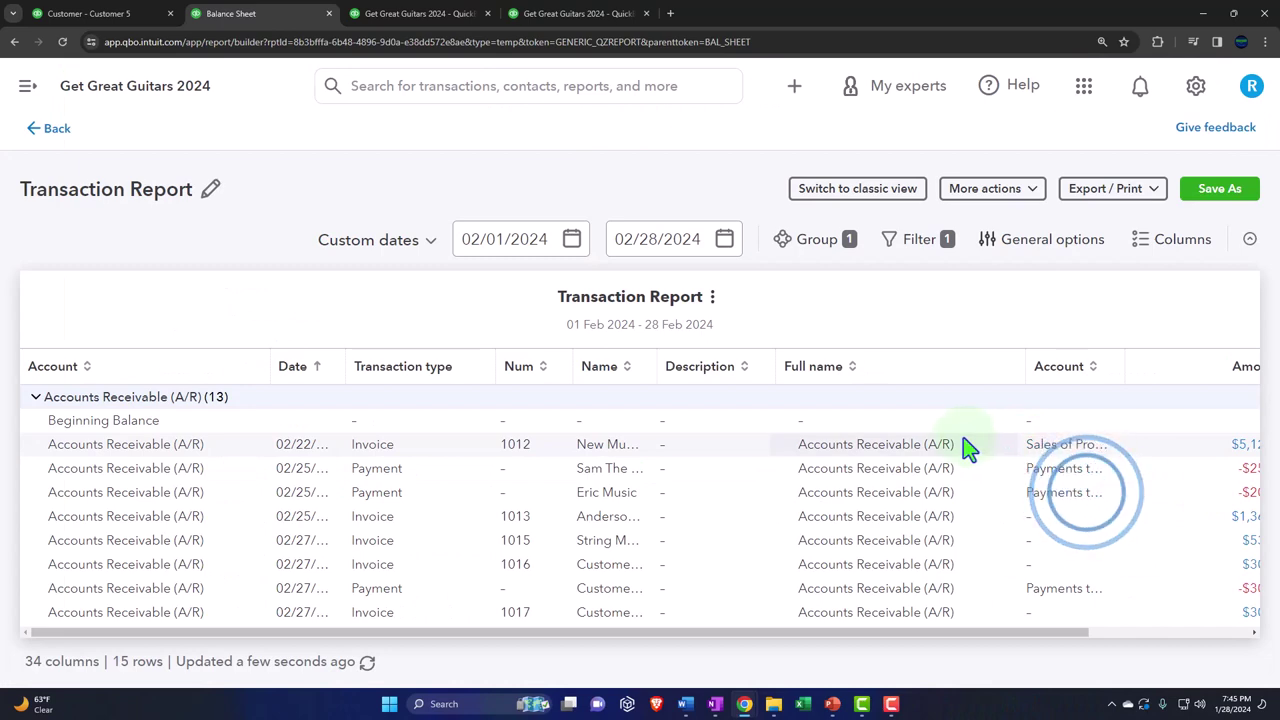
key(ctrl+minus)
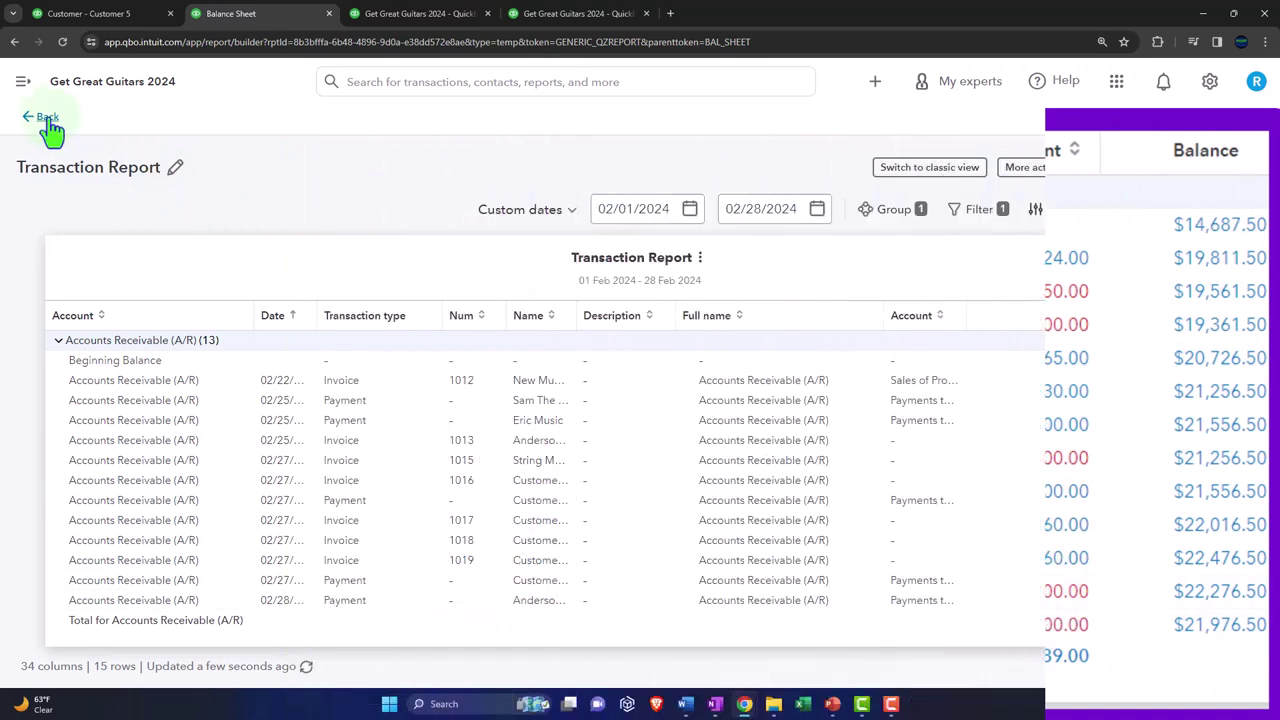
click(42, 118)
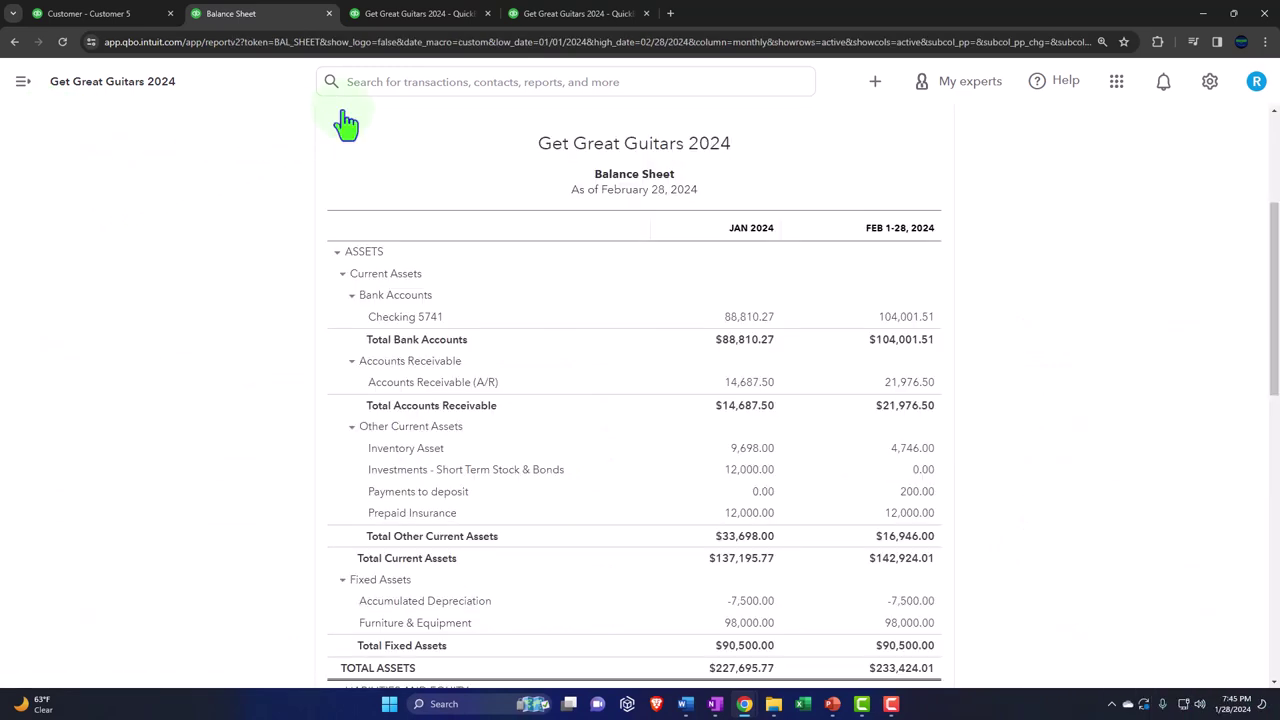
- Open the all-dates Customer Balance Detail report from the Who owes you reports
click(560, 14)
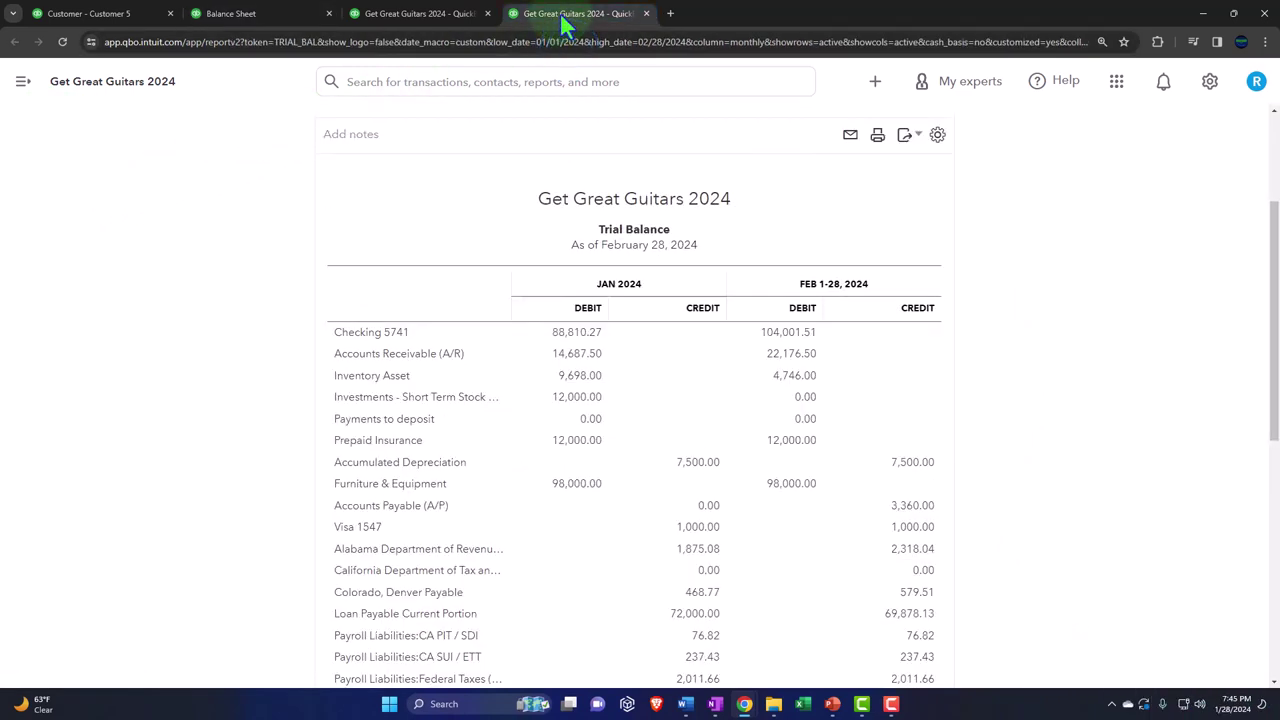
right_click(560, 12)
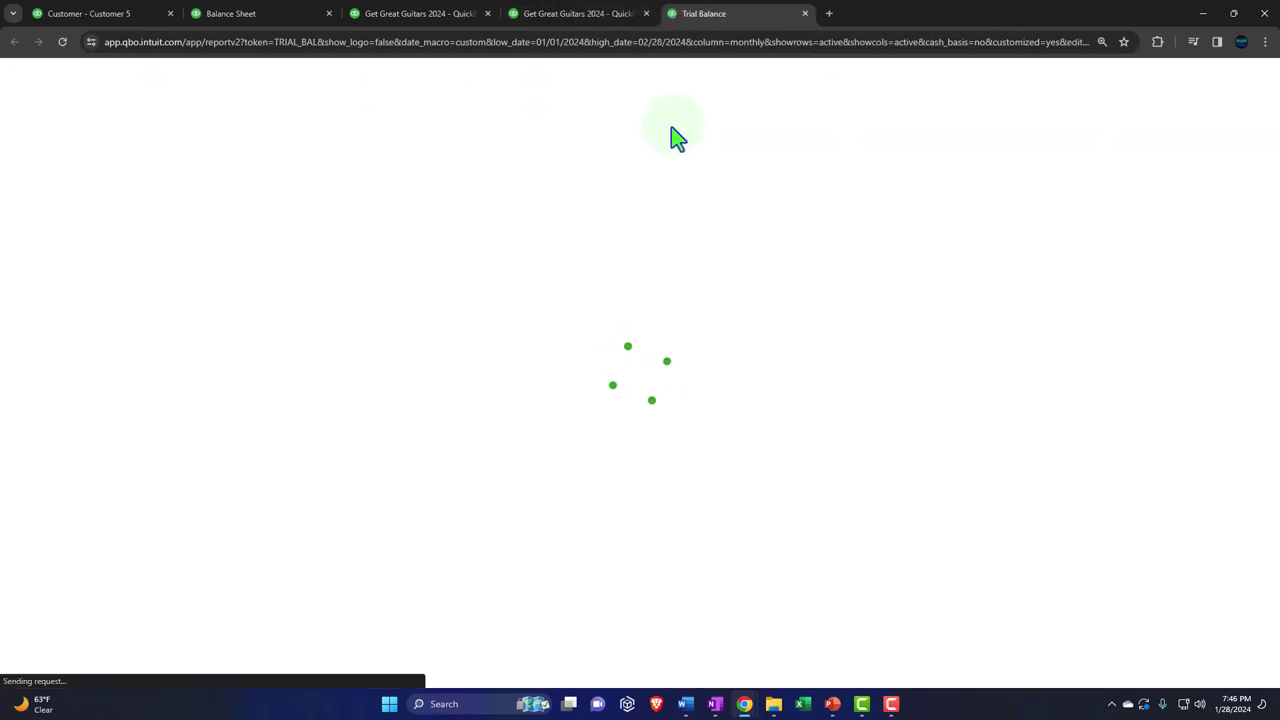
click(80, 452)
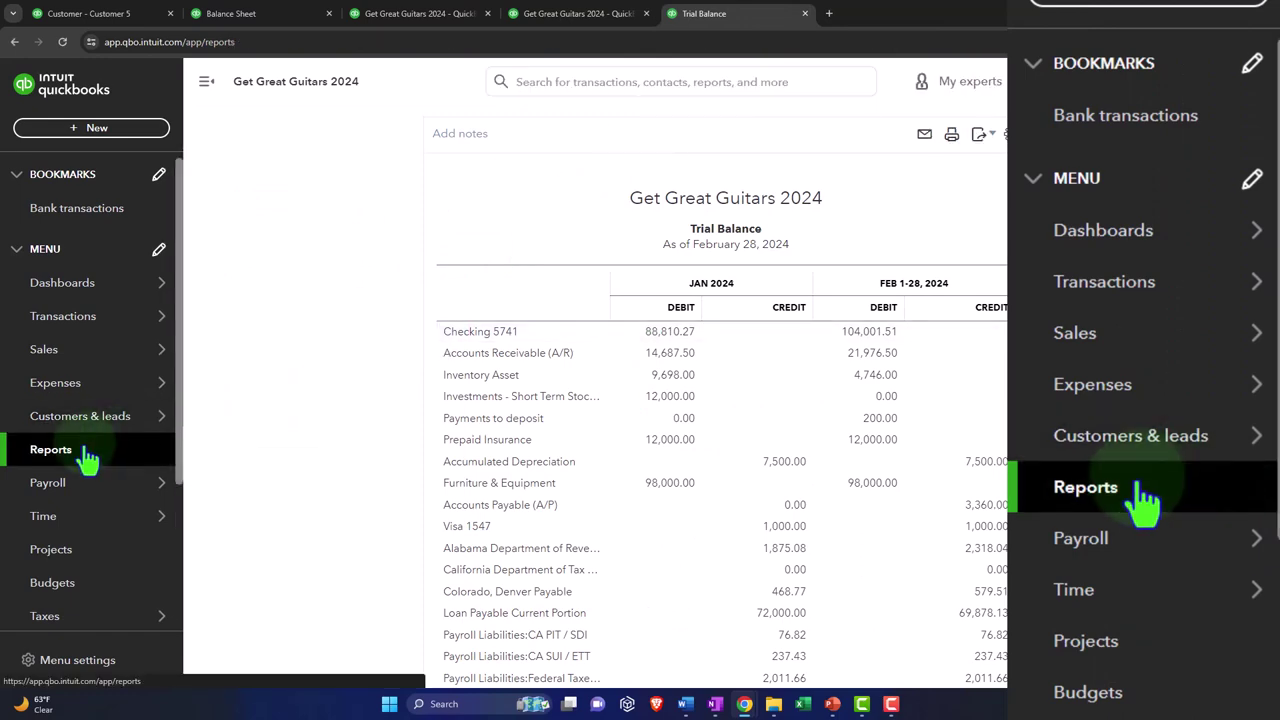
click(206, 81)
scroll(190, 390, down, 5)
scroll(300, 340, down, 4)
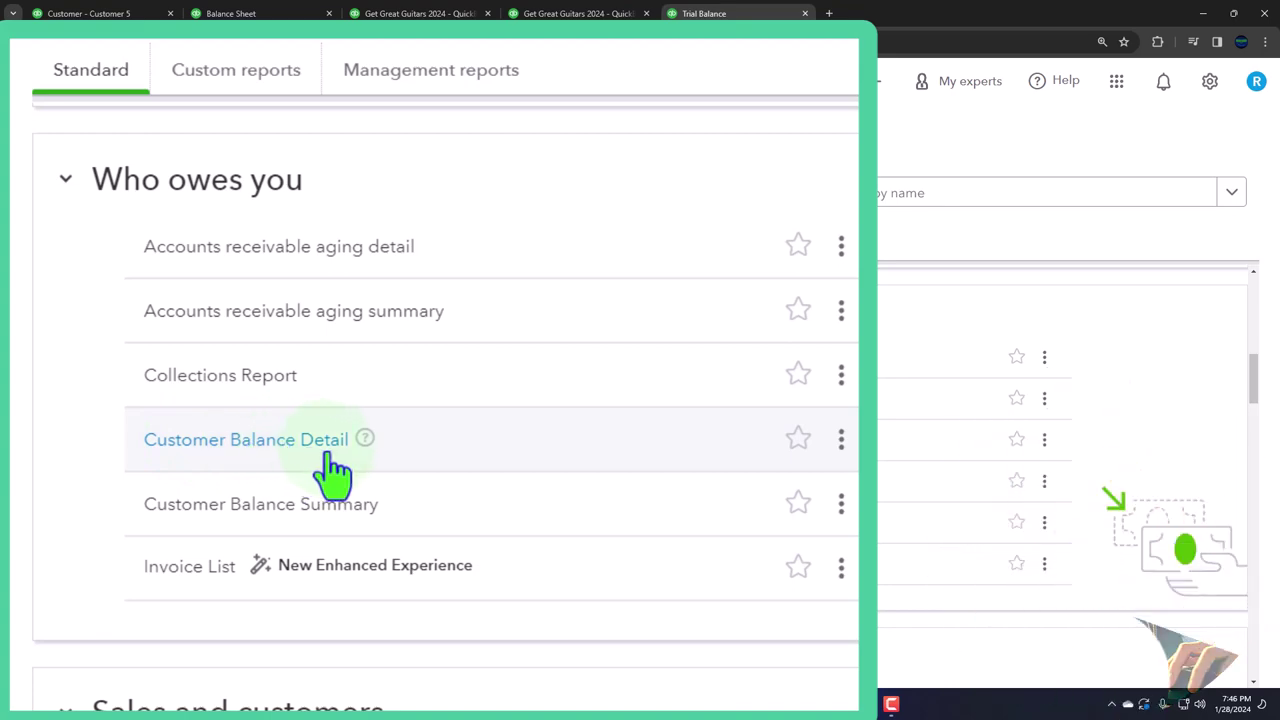
click(212, 496)
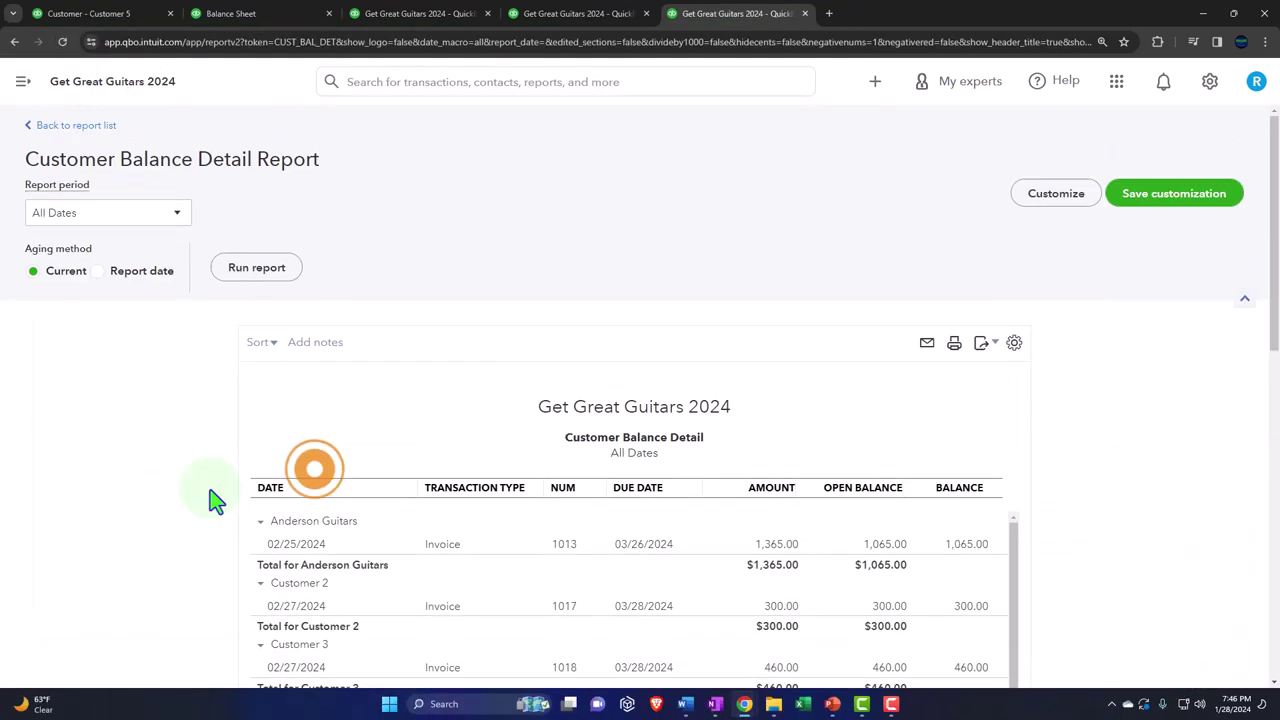
- Compare the Customer Balance Detail TOTAL of $21,976.50 with February A/R of 21,976.50 on the Balance Sheet
scroll(212, 500, down, 5)
key(ctrl+plus)
key(ctrl+plus)
key(ctrl+plus)
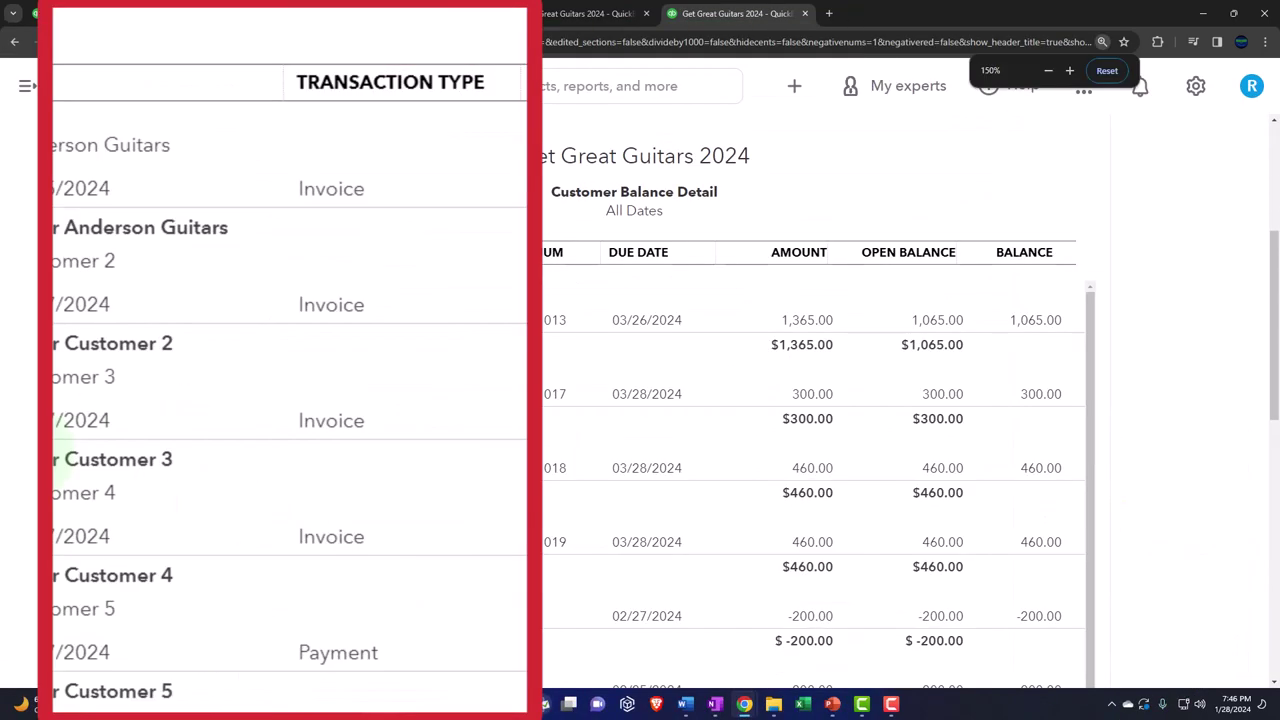
scroll(572, 450, down, 4)
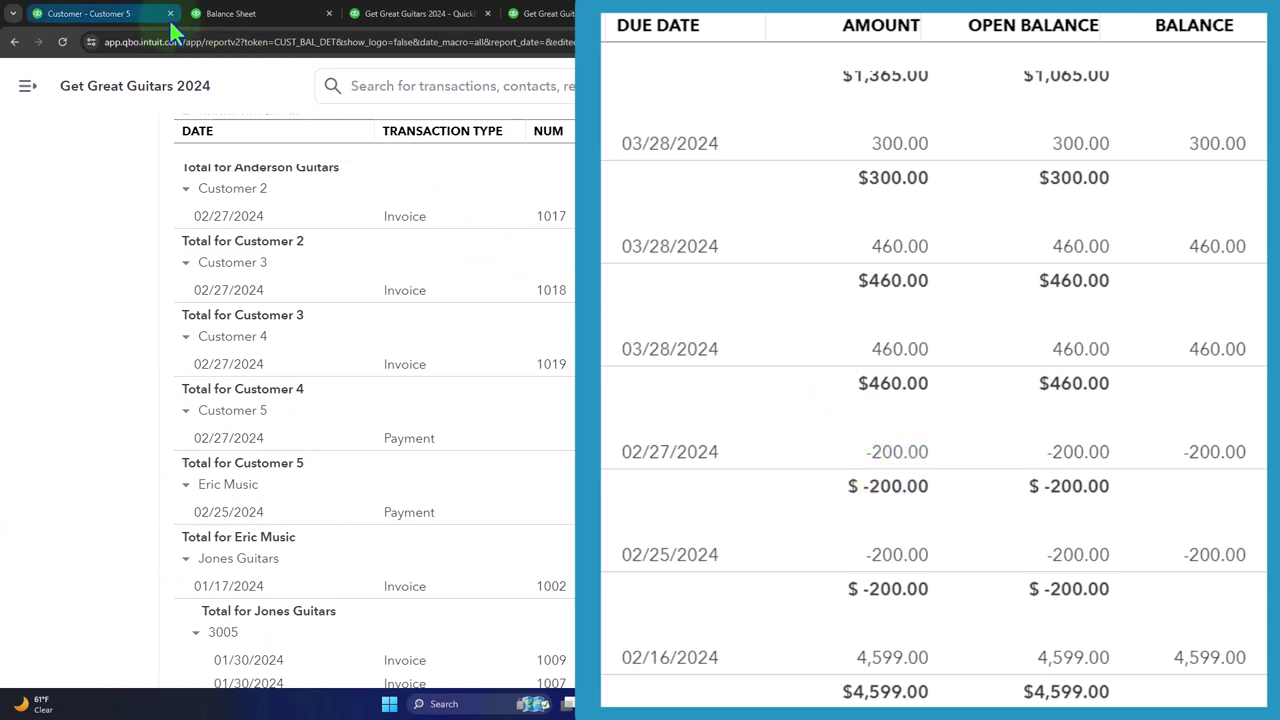
scroll(640, 463, down, 4)
scroll(690, 550, down, 3)
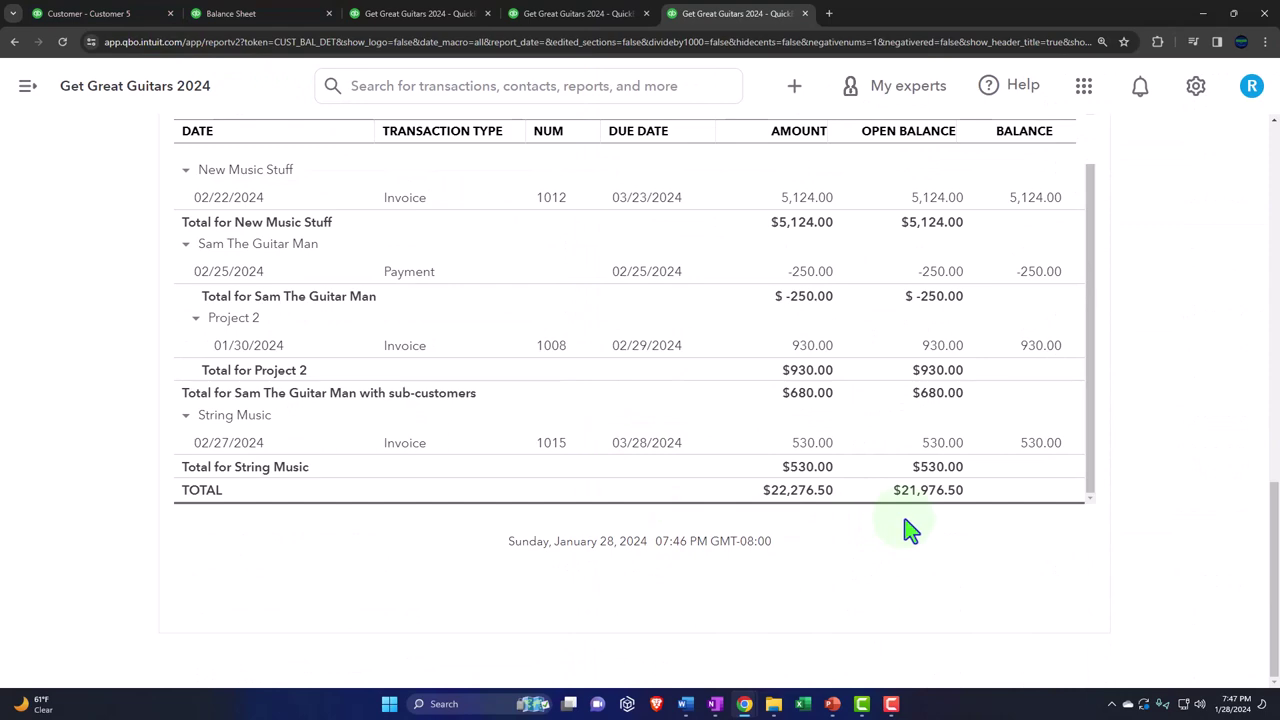
click(240, 14)
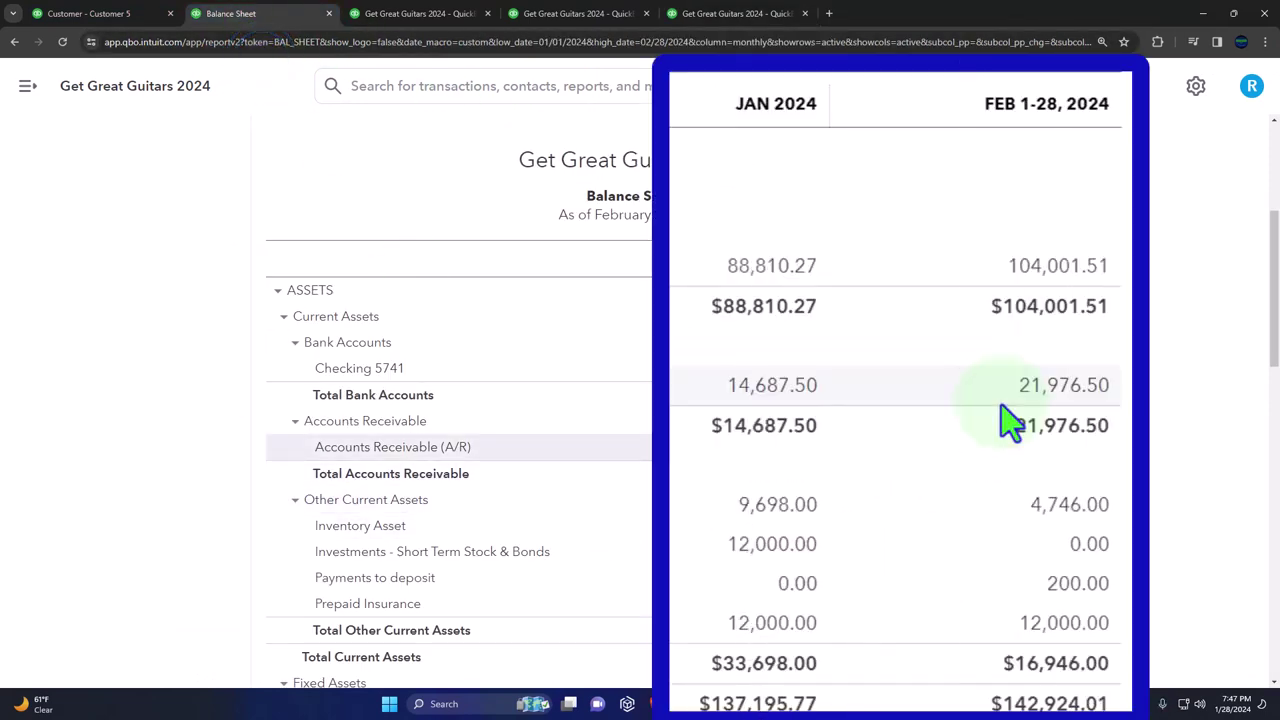
click(712, 14)
scroll(640, 400, up, 1)
scroll(26, 414, up, 3)
scroll(46, 434, down, 10)
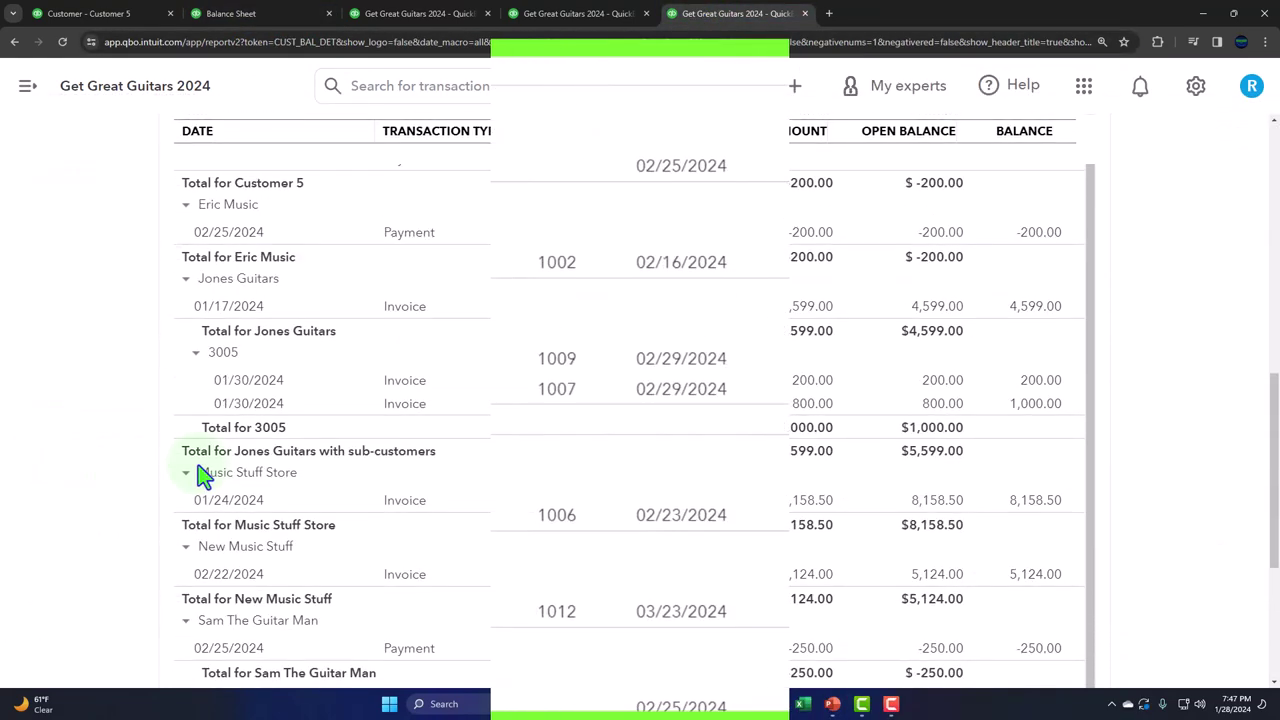
scroll(340, 475, down, 5)
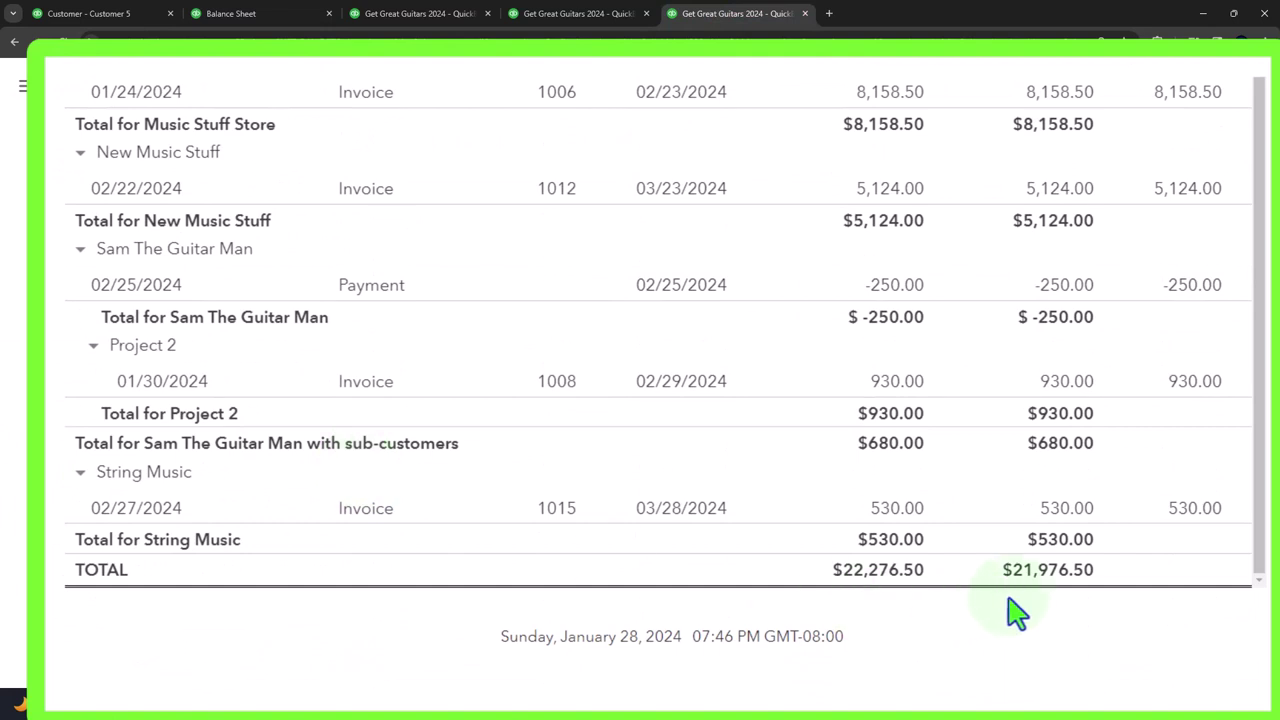
click(294, 14)
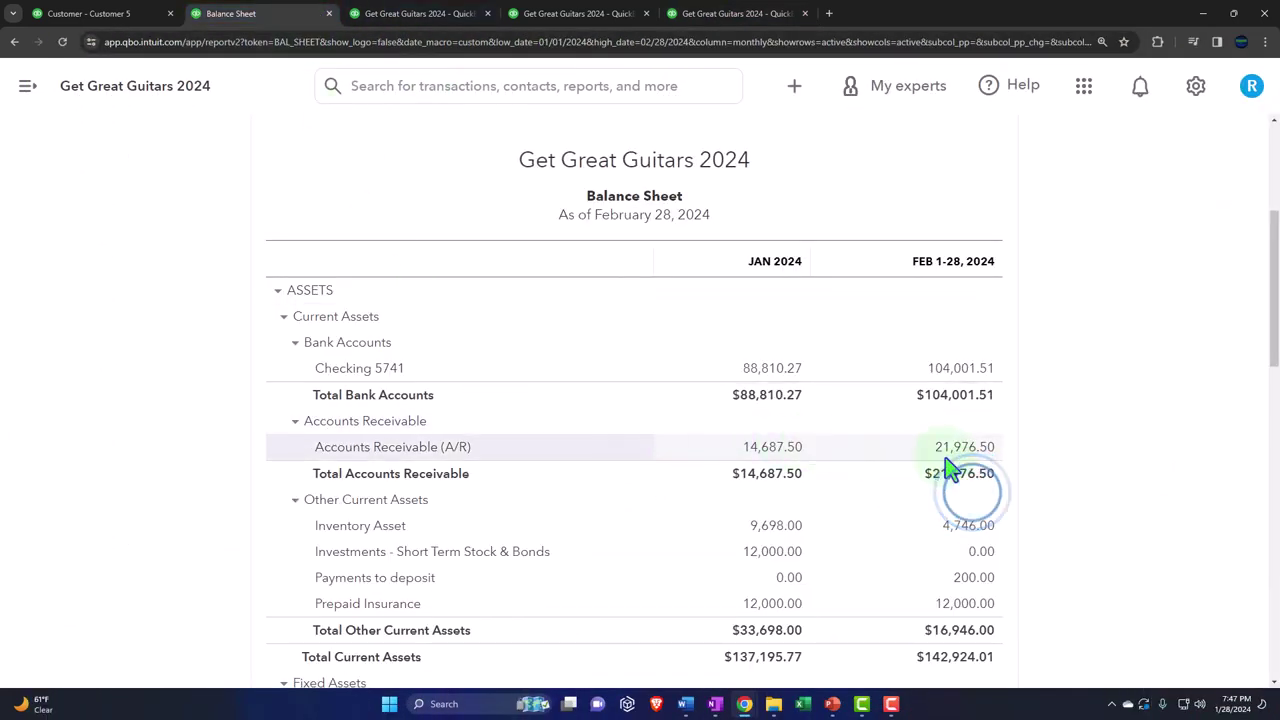
- On Customer 5's page, view estimate 1004 and the unapplied −$200.00 payment, totalling $2,060.00
click(98, 17)
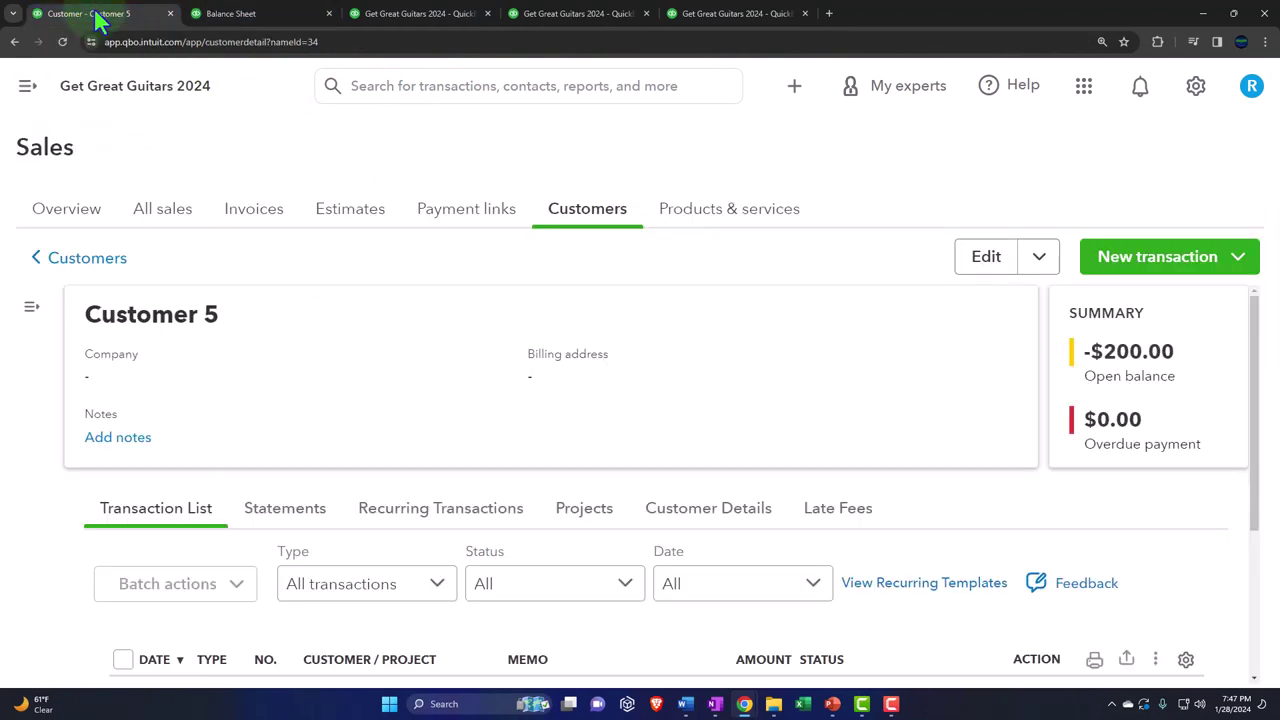
key(ctrl+minus)
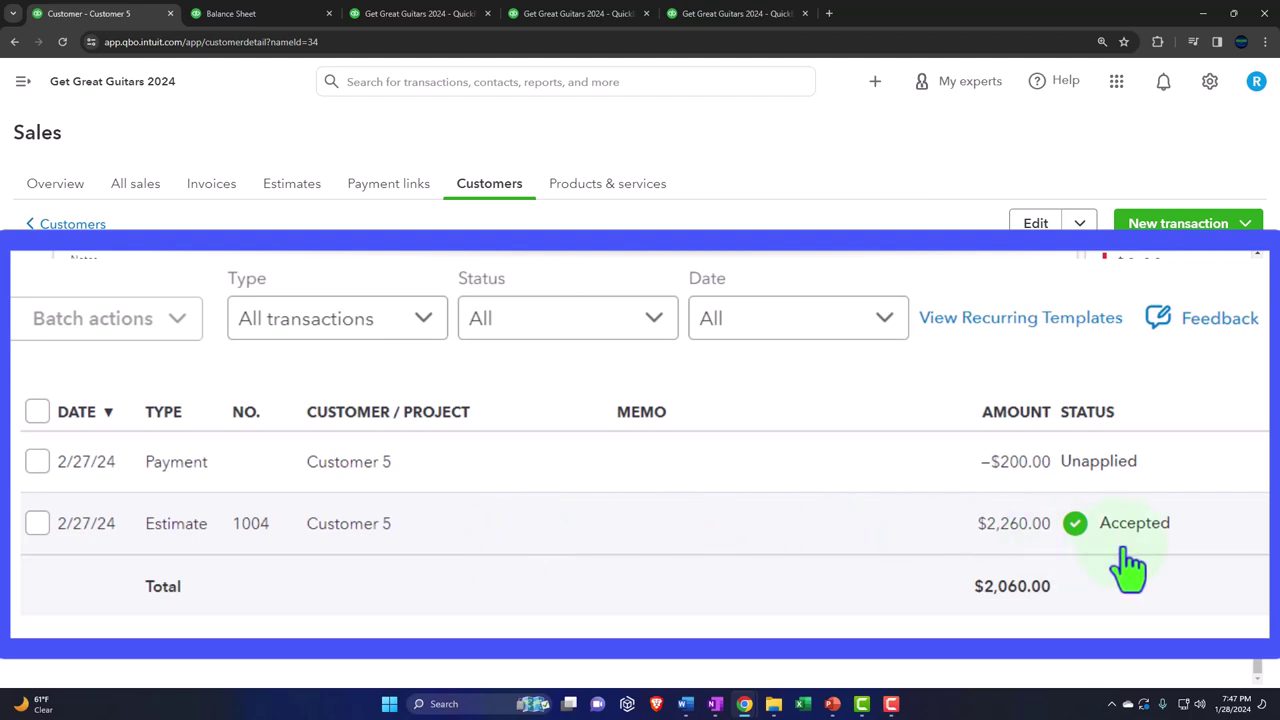
click(928, 546)
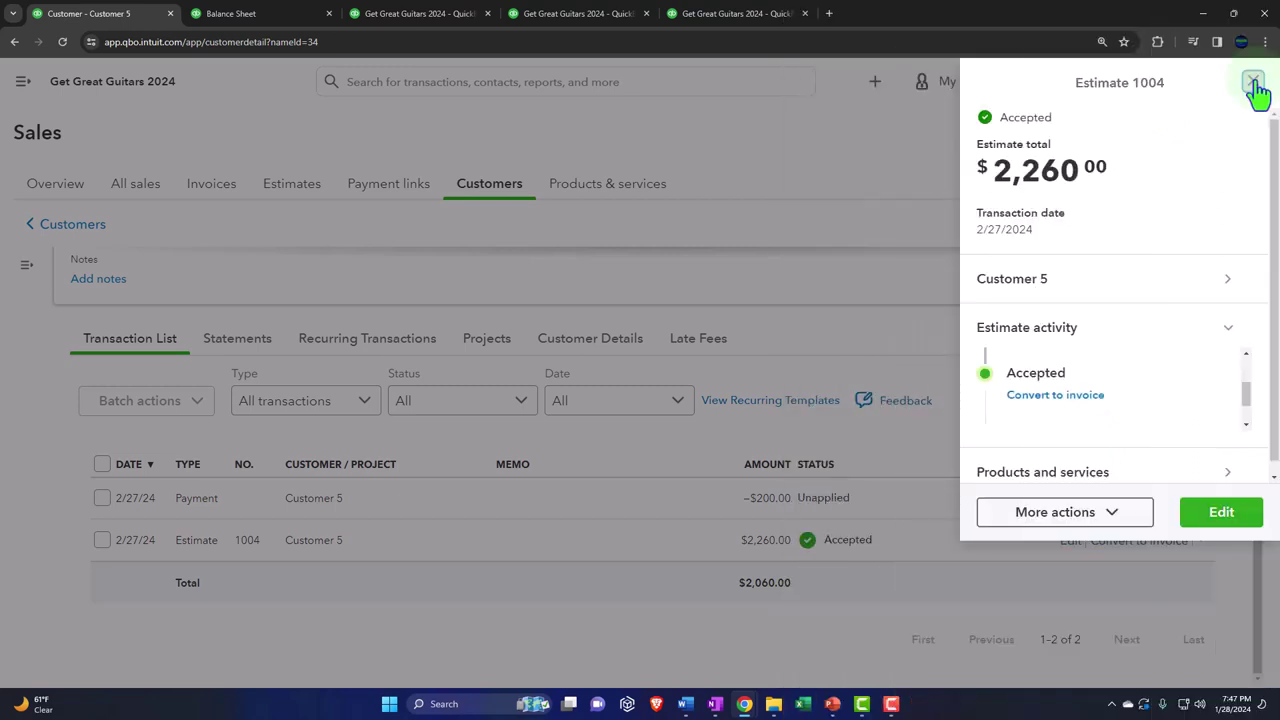
click(1253, 82)
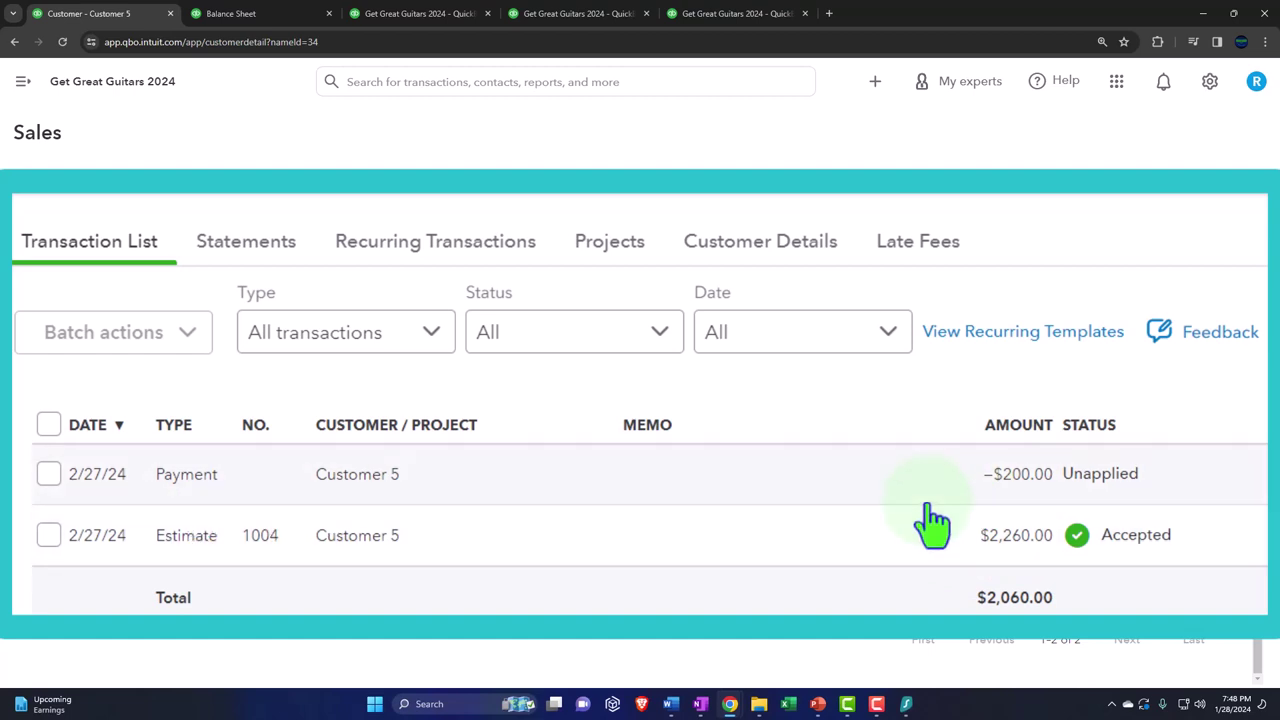
scroll(932, 520, up, 2)
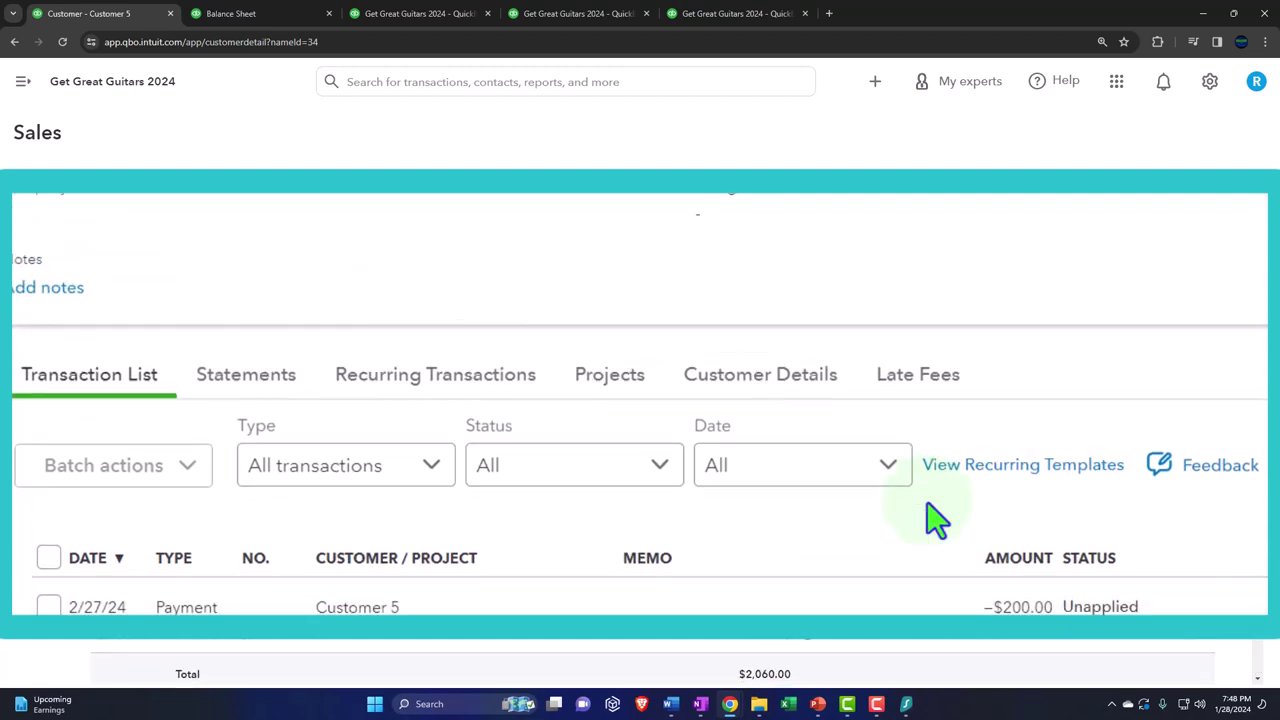
scroll(932, 516, down, 1)
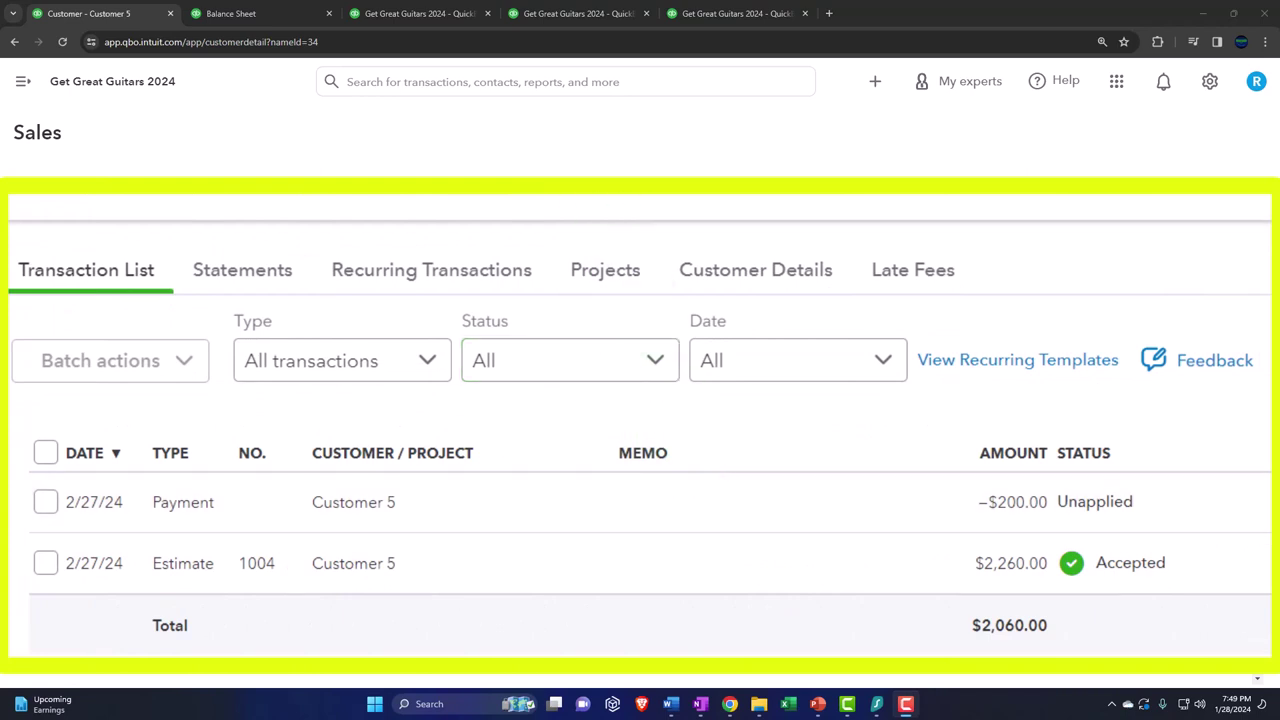
click(276, 15)
scroll(586, 494, down, 2)
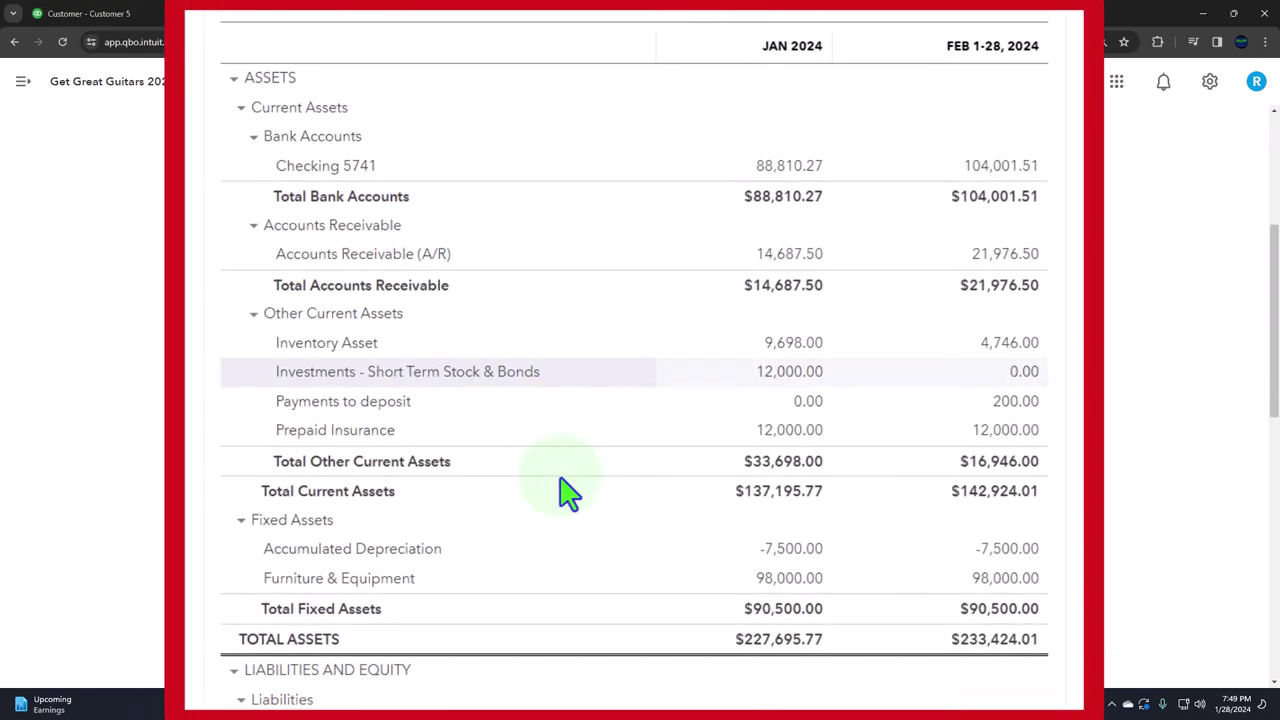
scroll(570, 490, up, 3)
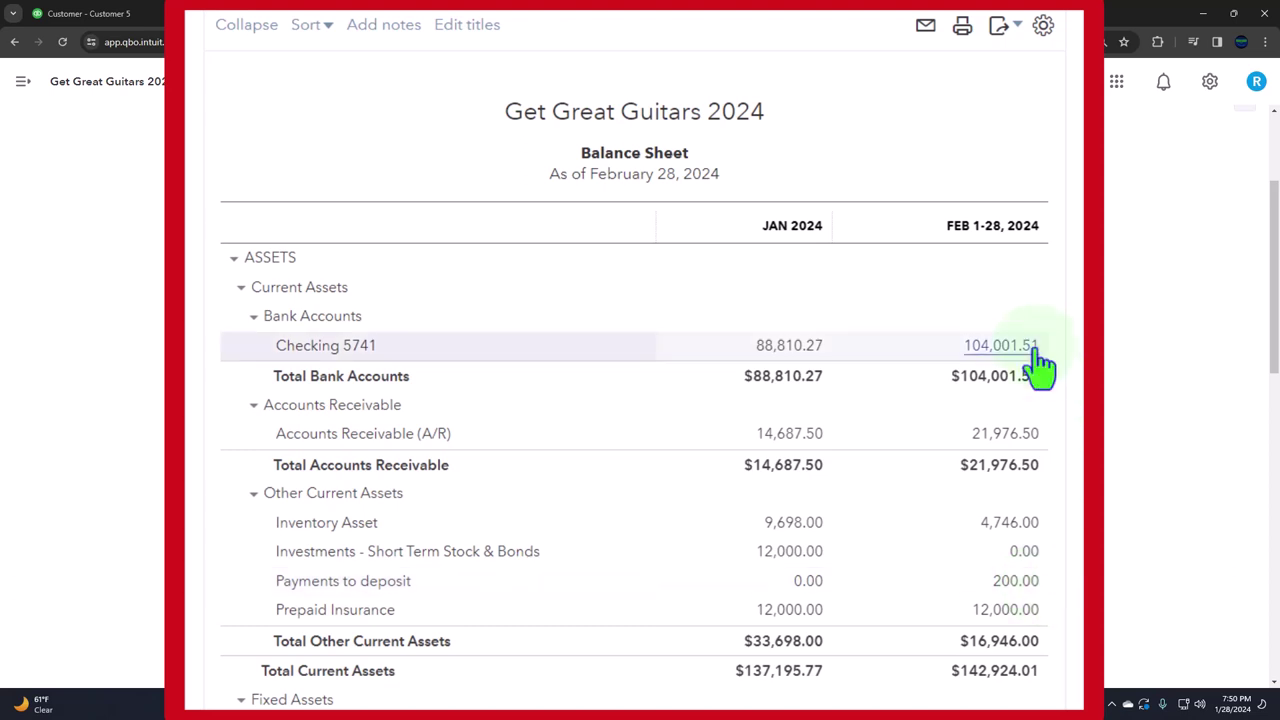
click(1005, 348)
click(116, 20)
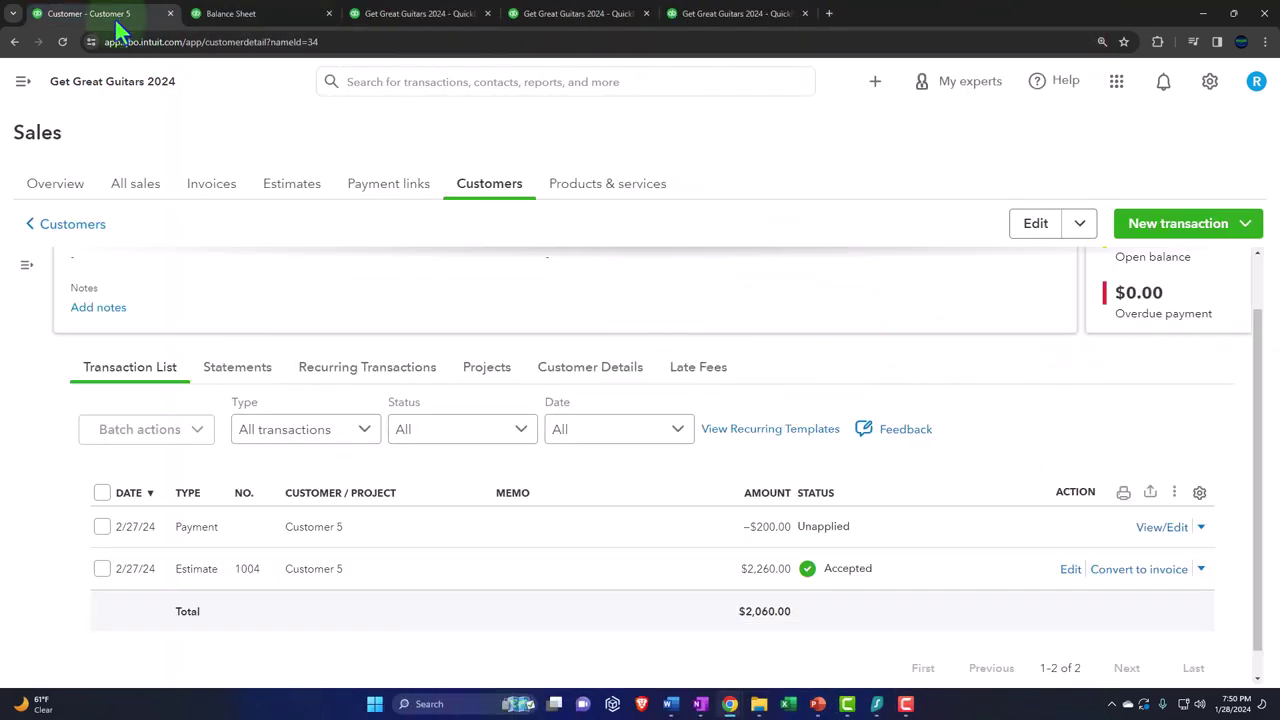
- Create a bank deposit into Checking 5741 including Customer 5's $200.00 cash payment
click(874, 84)
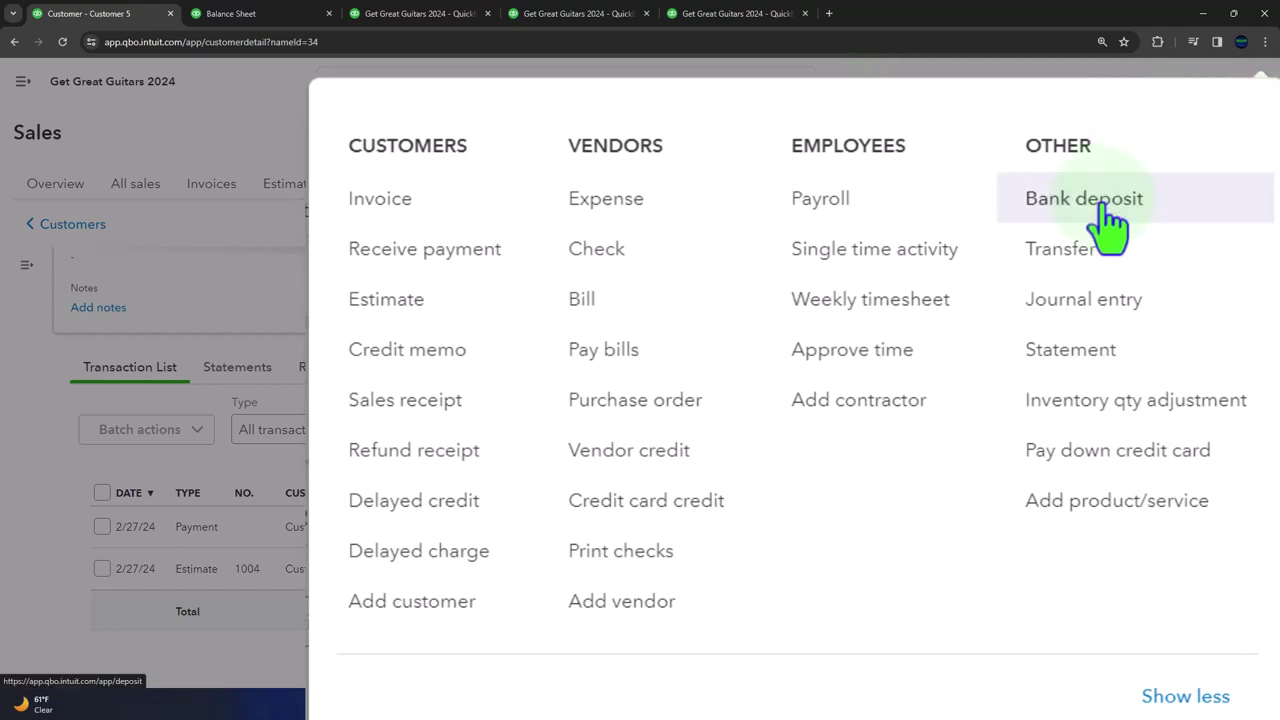
click(1082, 205)
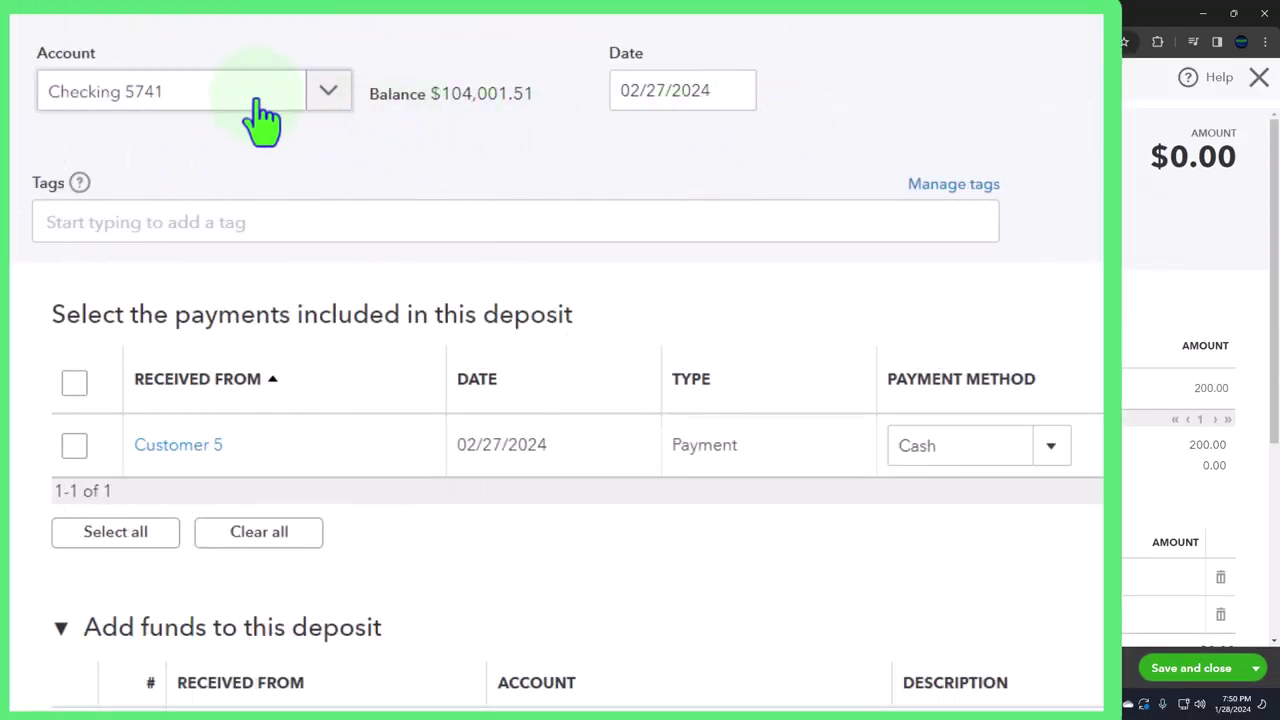
click(163, 163)
key(Tab)
key(Tab)
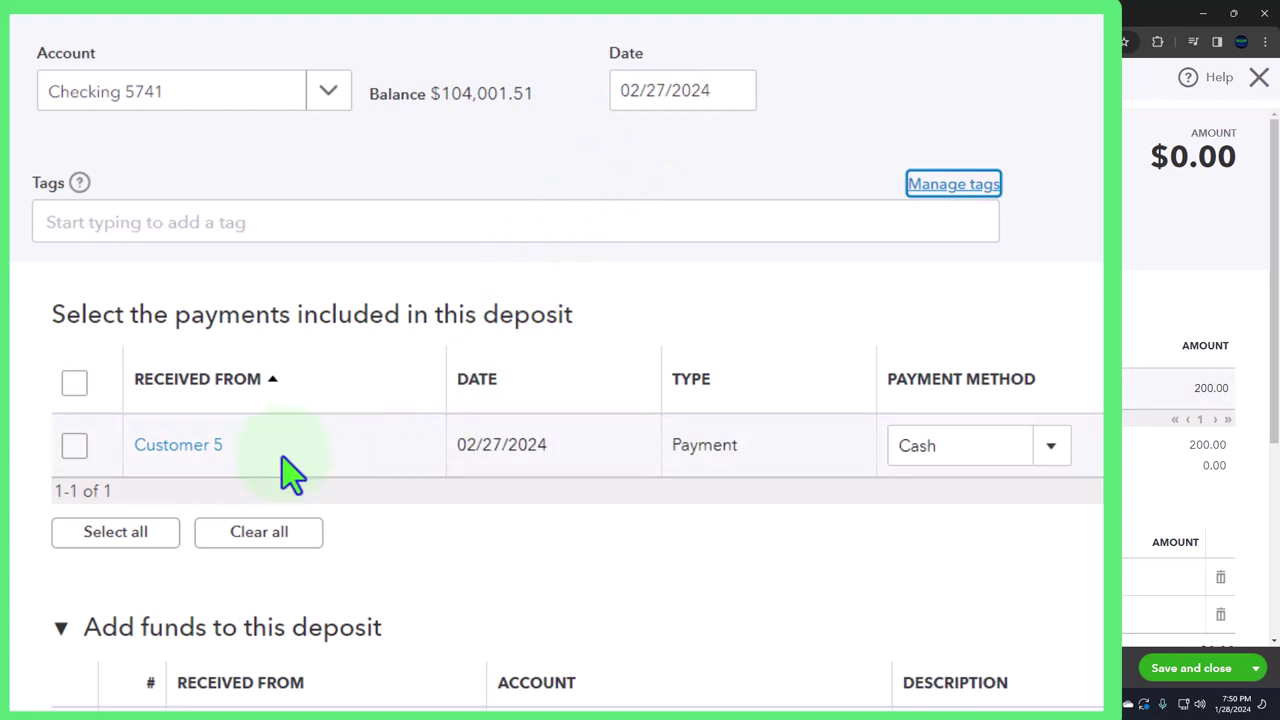
click(73, 447)
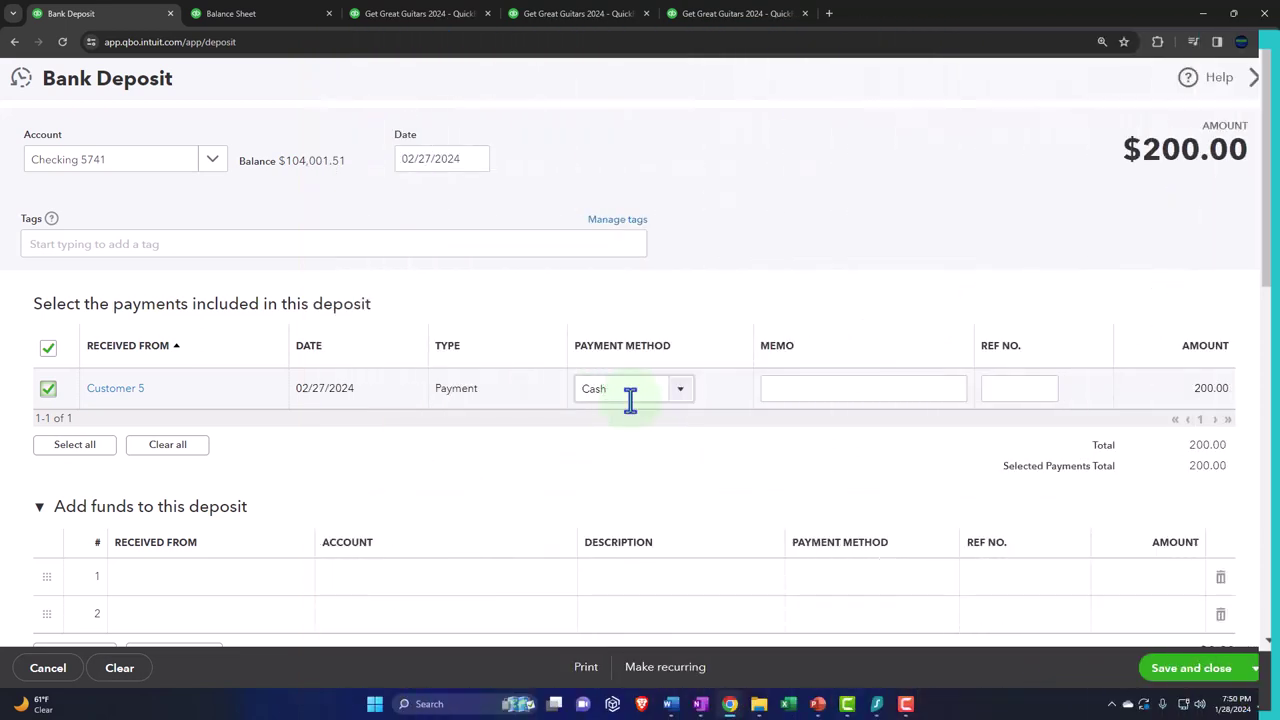
- Add a Bank fees & service charges line of -5.00 to the deposit
click(630, 397)
scroll(632, 410, down, 1)
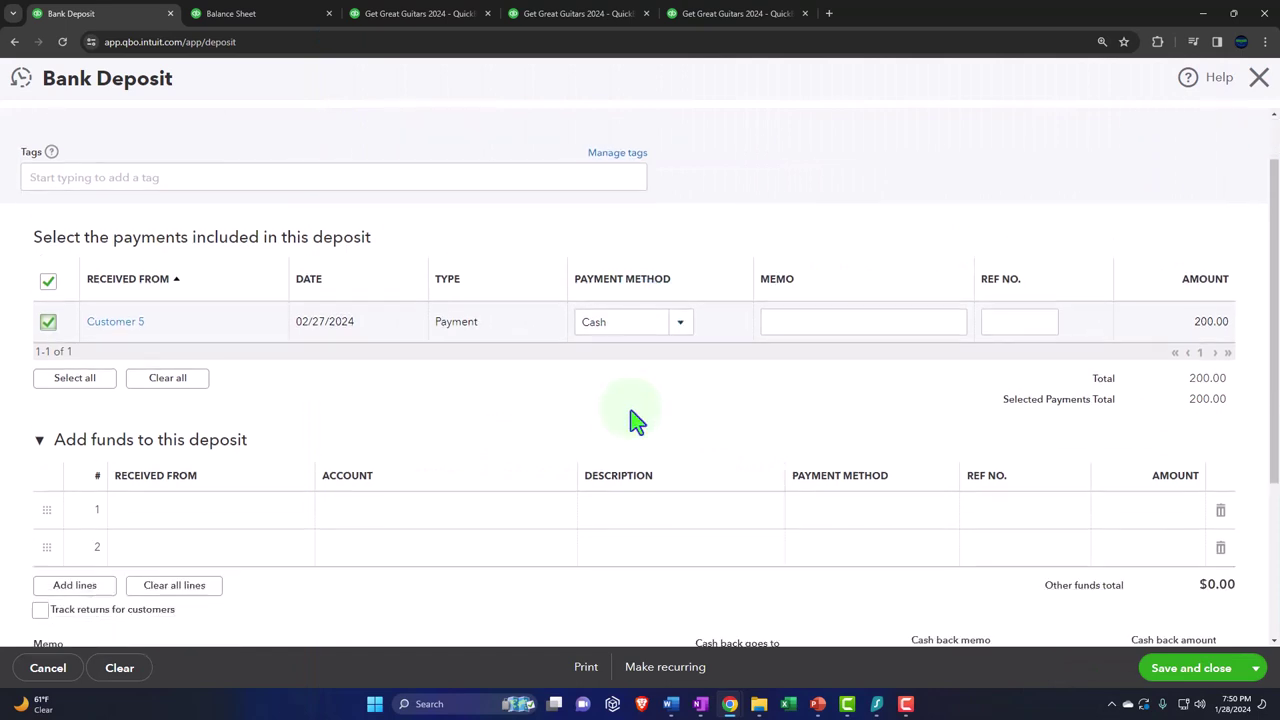
click(430, 524)
text(ban)
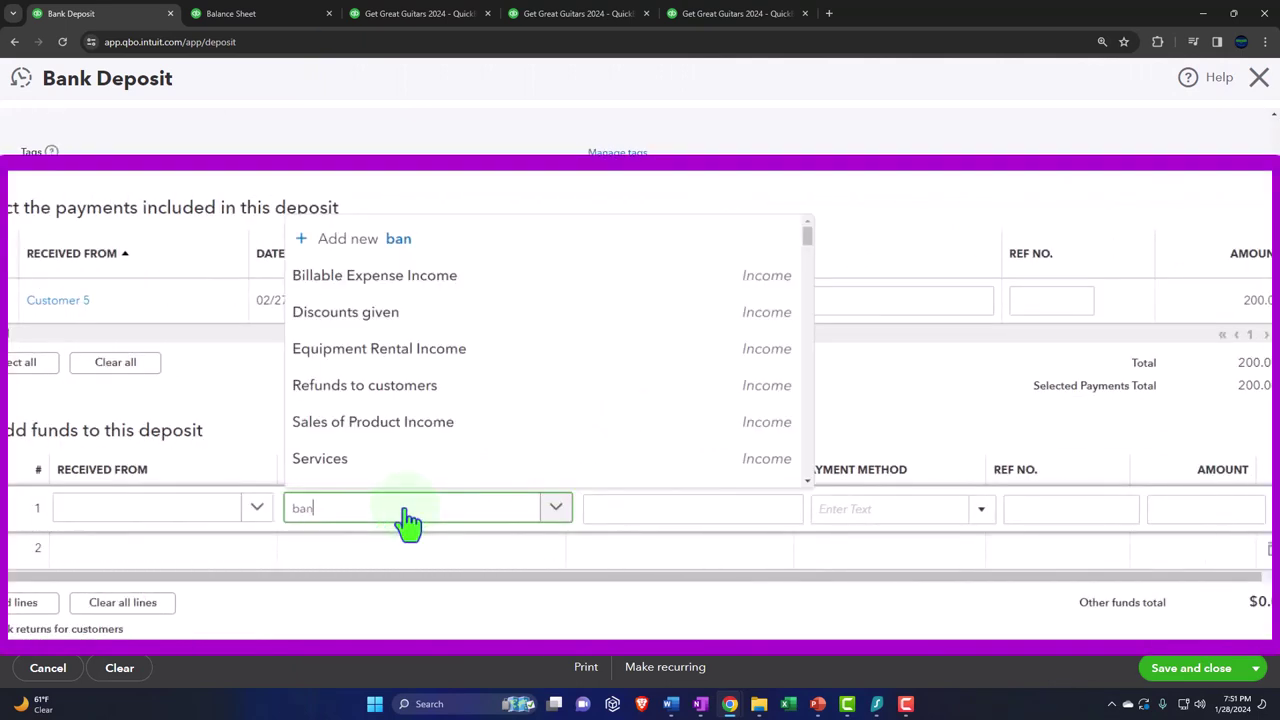
click(423, 468)
key(Tab)
key(Tab)
key(Tab)
key(Tab)
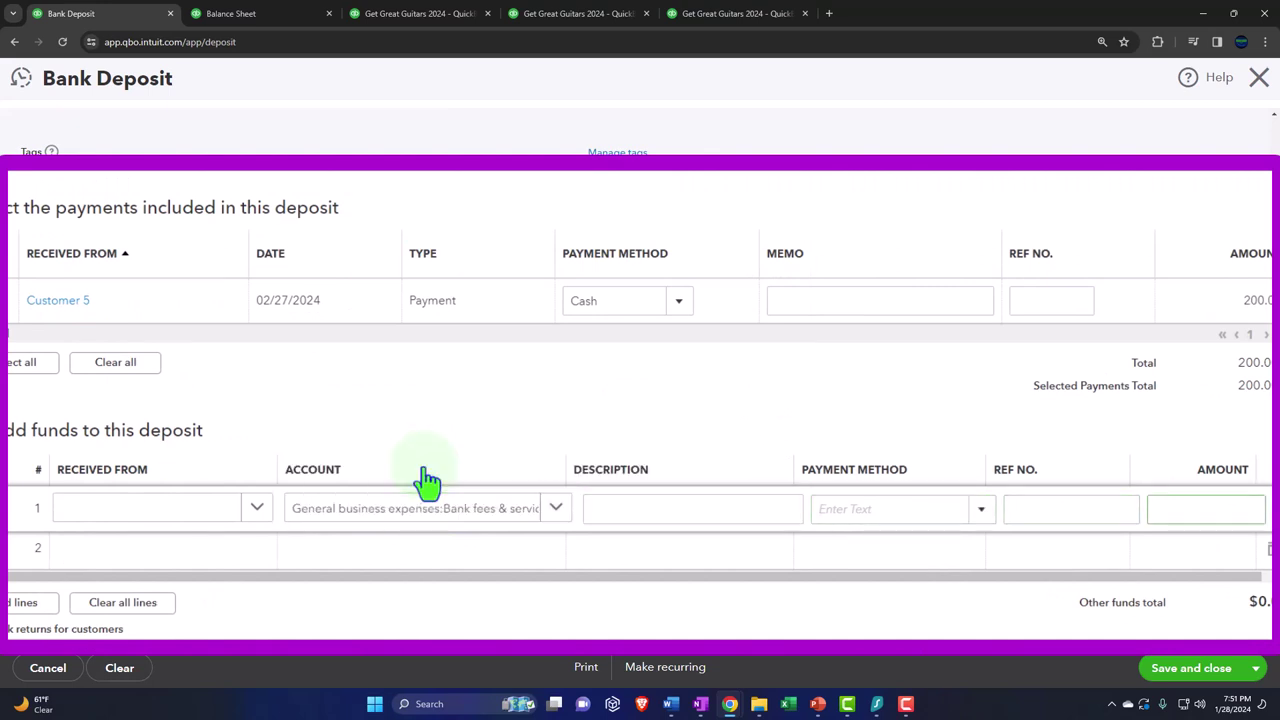
text(-5.00)
key(Tab)
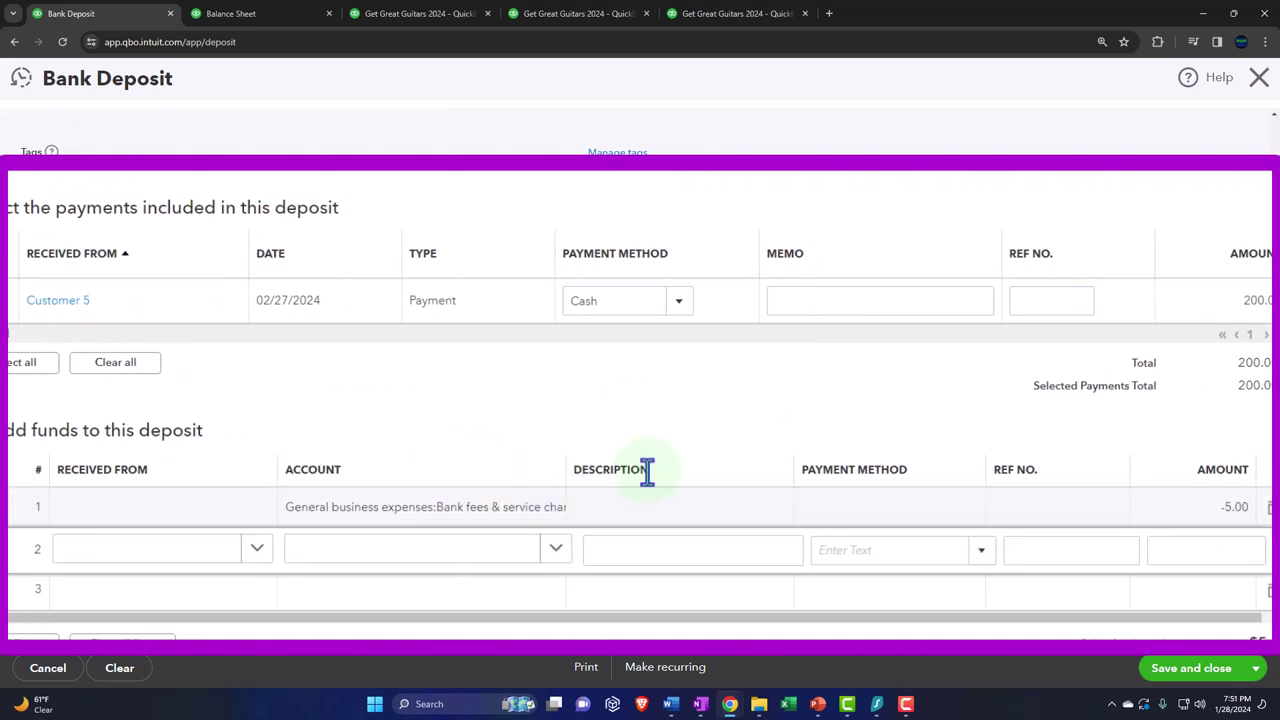
- Delete the bank fee line, keeping the deposit at $200.00
scroll(657, 484, down, 3)
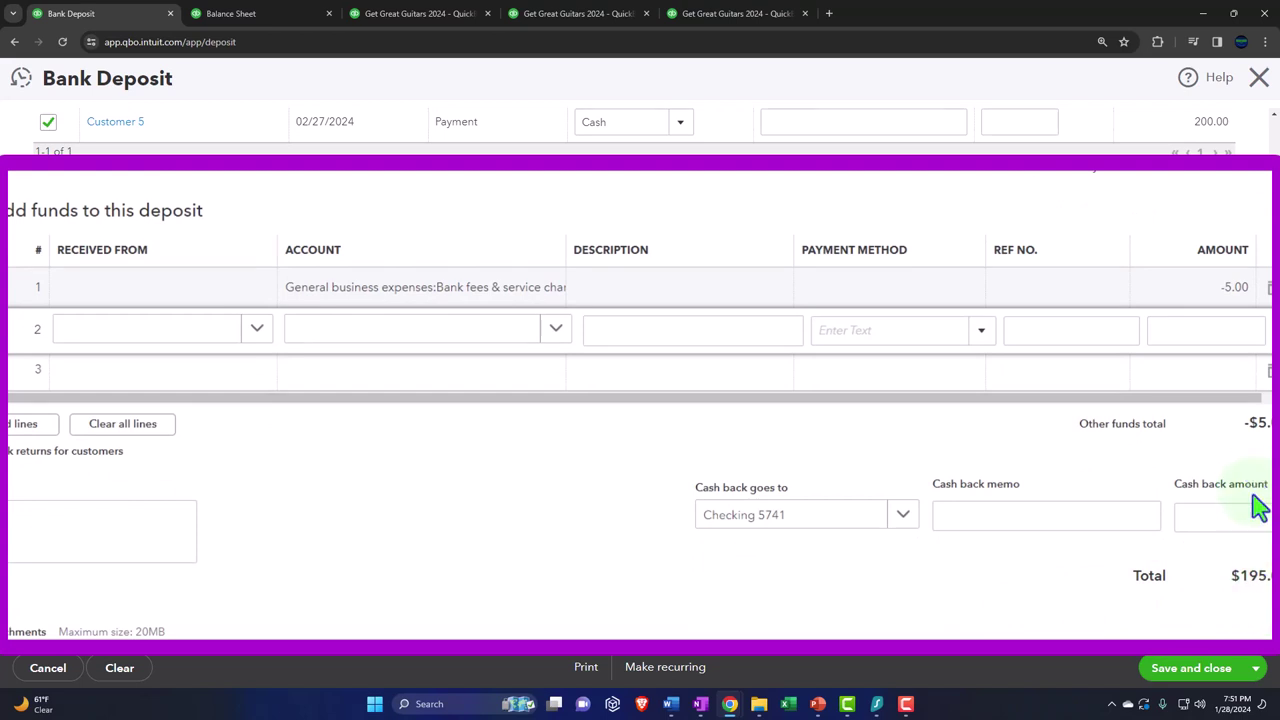
scroll(1258, 507, up, 3)
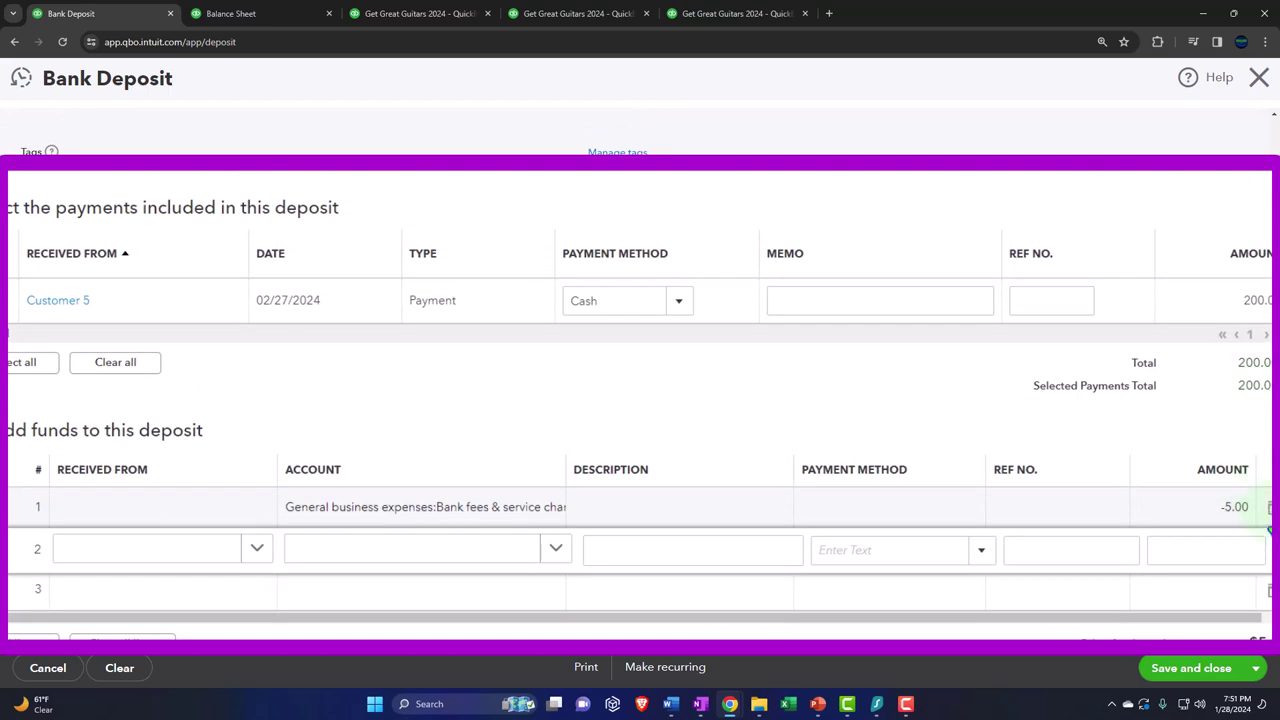
click(1269, 509)
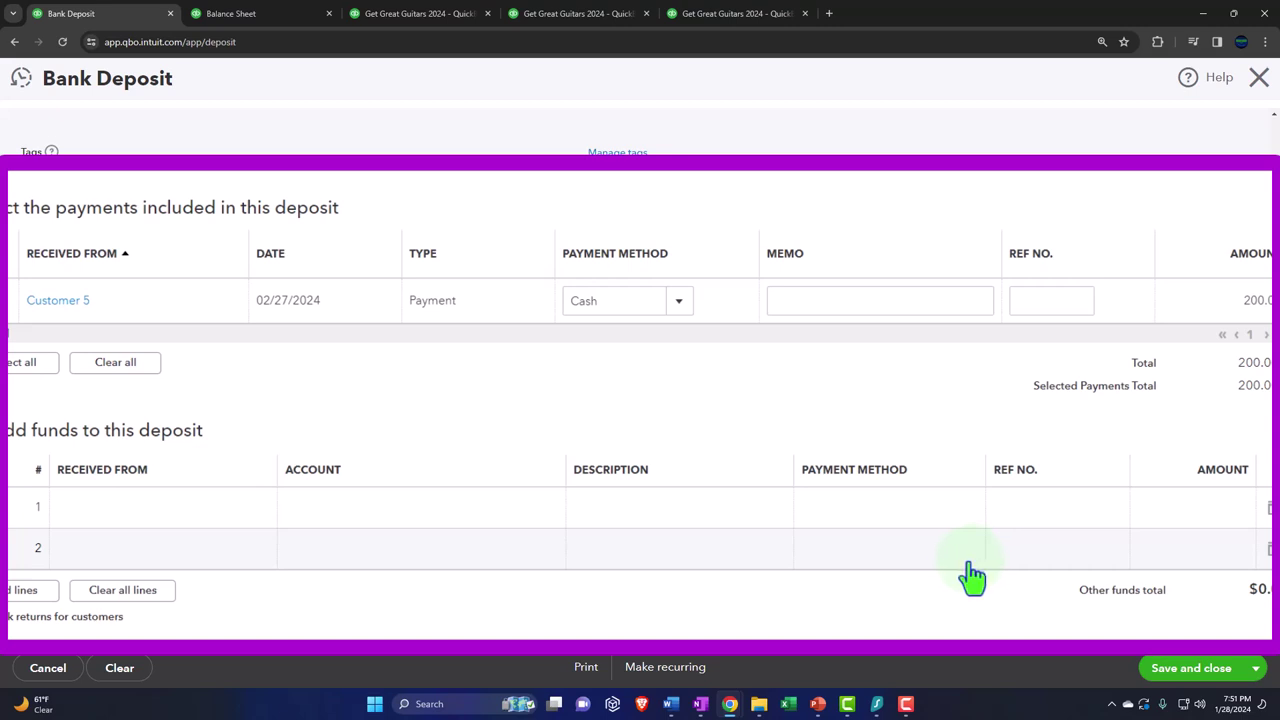
scroll(962, 580, up, 2)
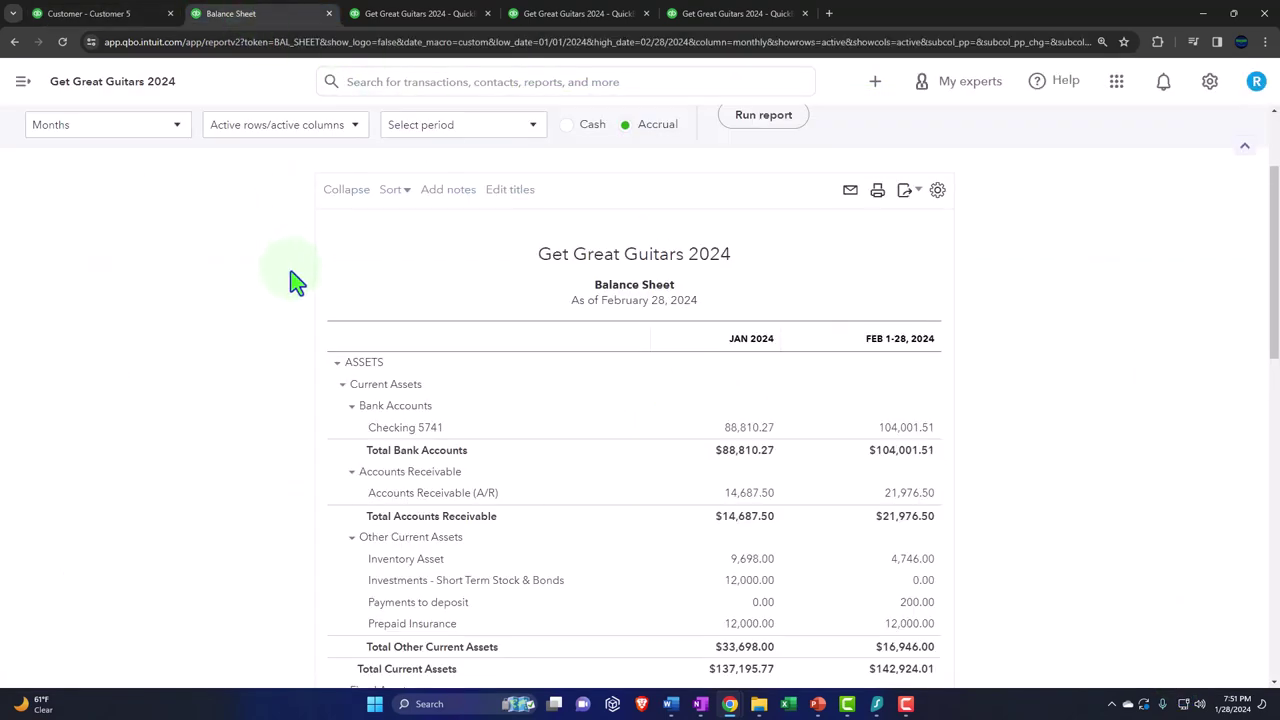
- Rerun the Balance Sheet so it reflects the latest transactions
scroll(420, 300, up, 2)
click(763, 266)
scroll(740, 330, down, 3)
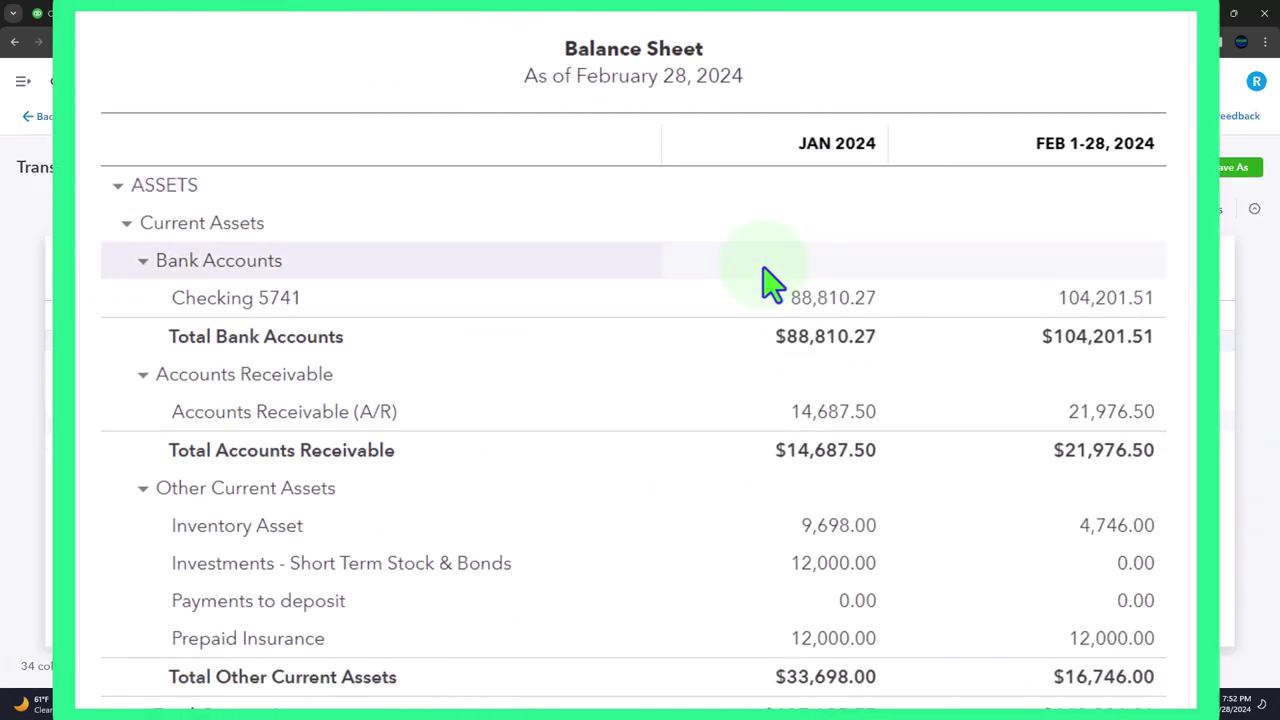
scroll(770, 285, down, 1)
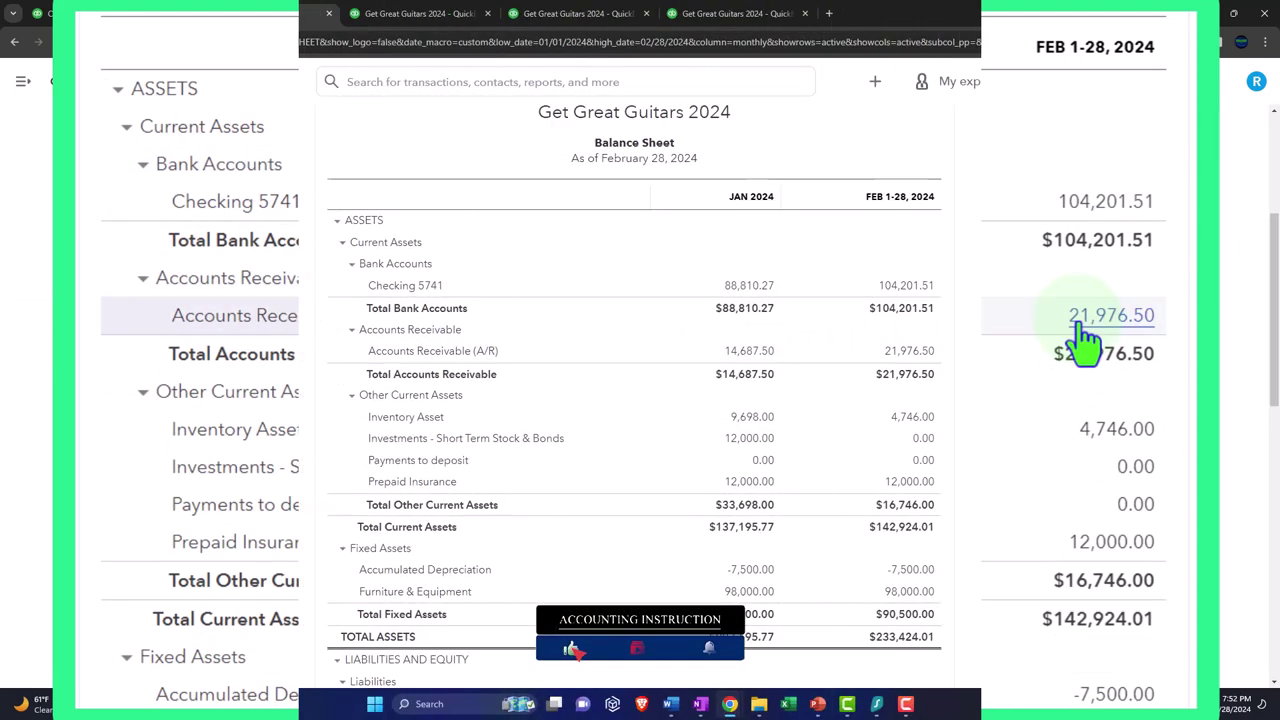
- Drill into February's Checking 5741 (104,201.51), return, then drill into Payments to deposit (0.00)
click(911, 332)
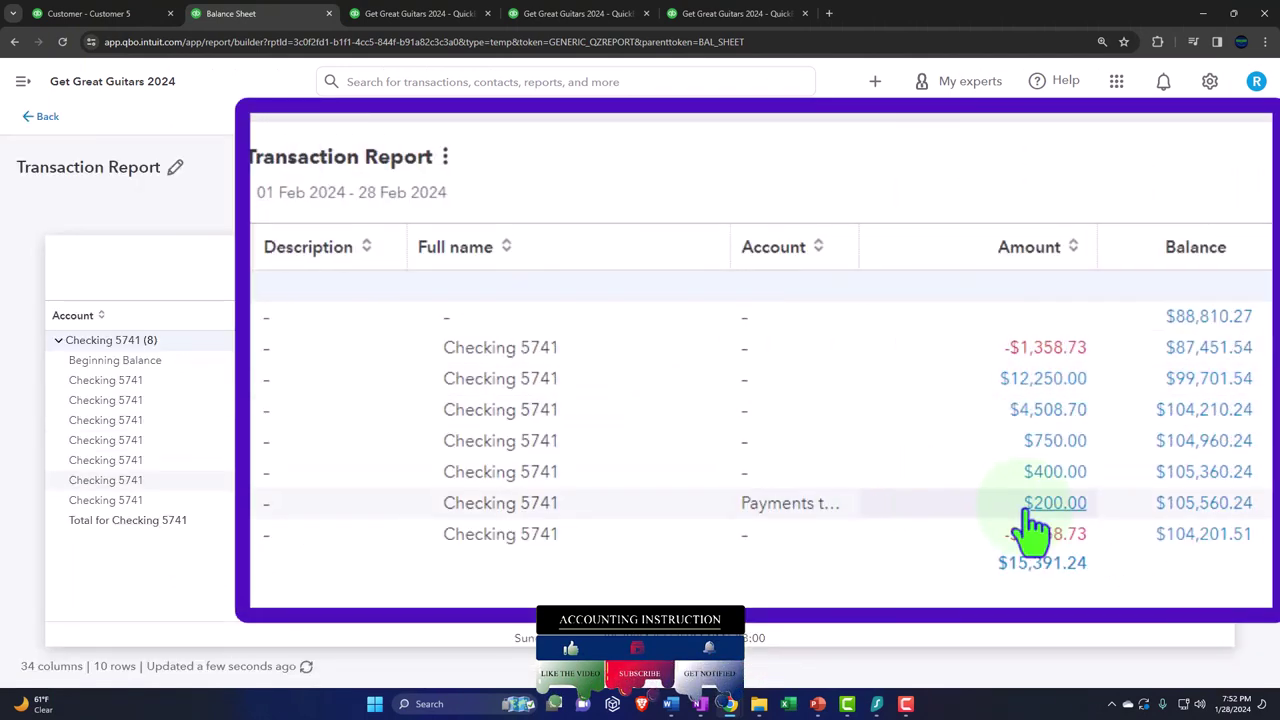
click(44, 117)
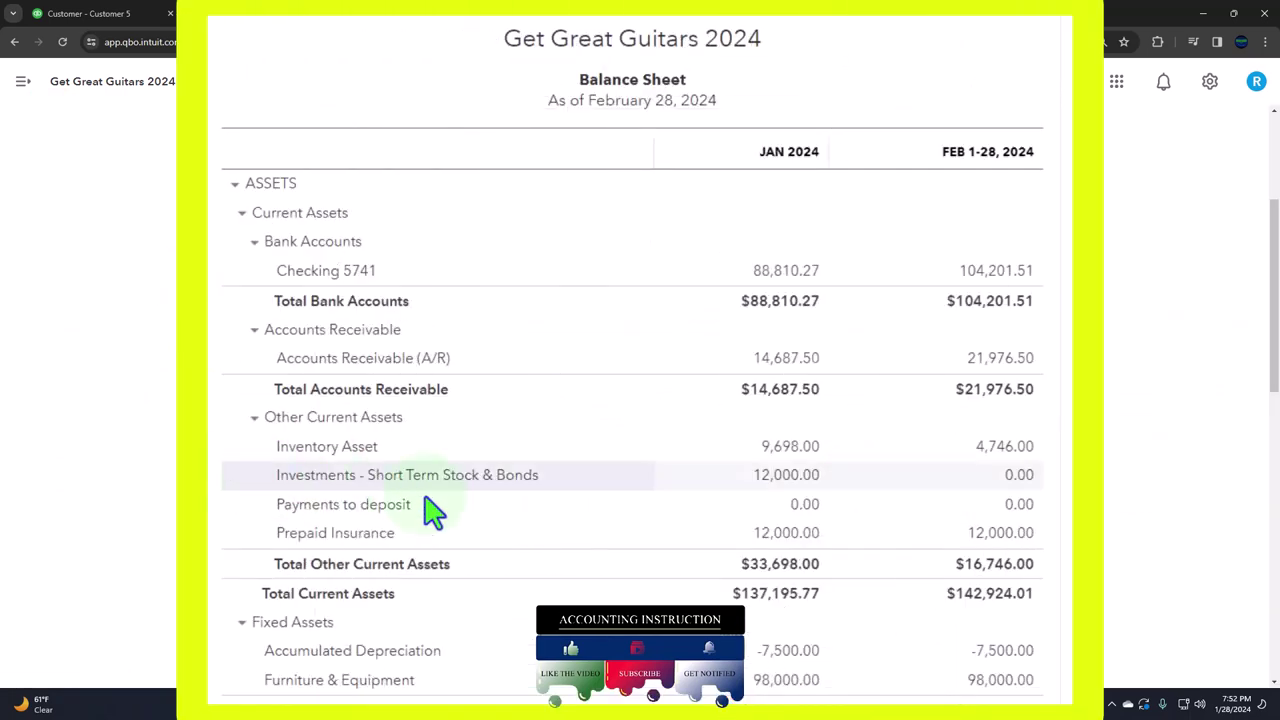
click(918, 520)
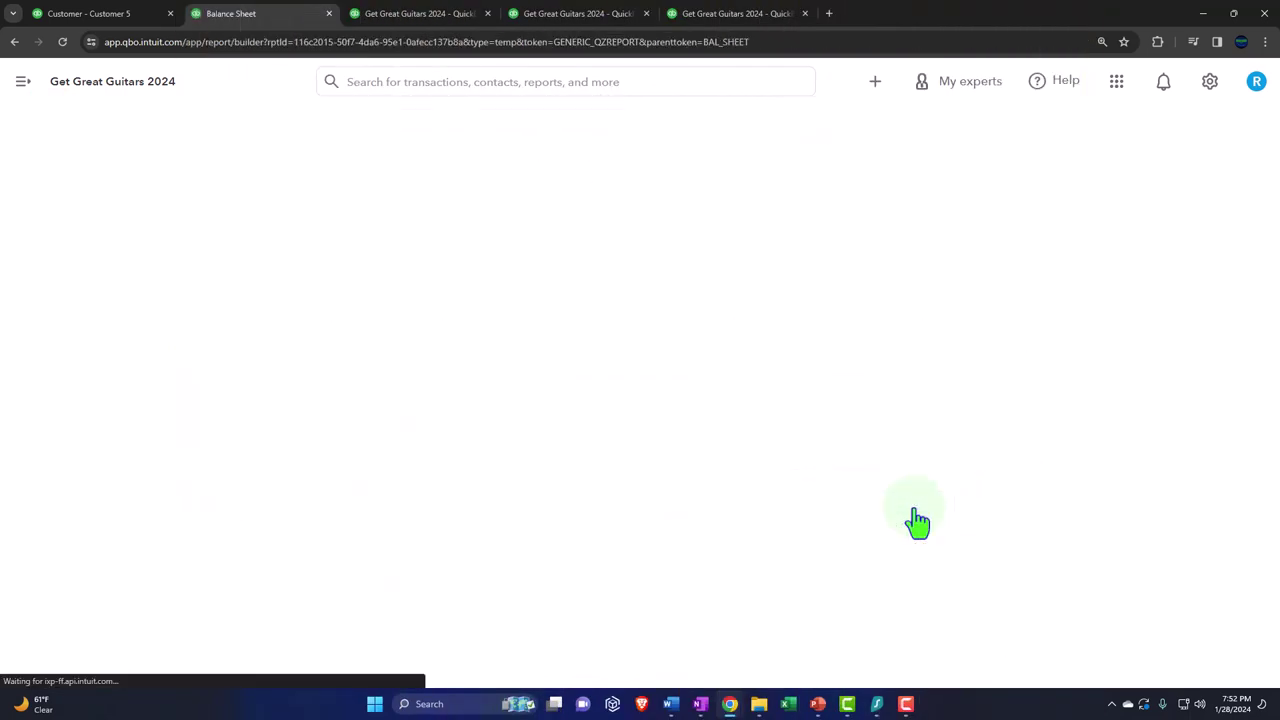
scroll(752, 450, down, 3)
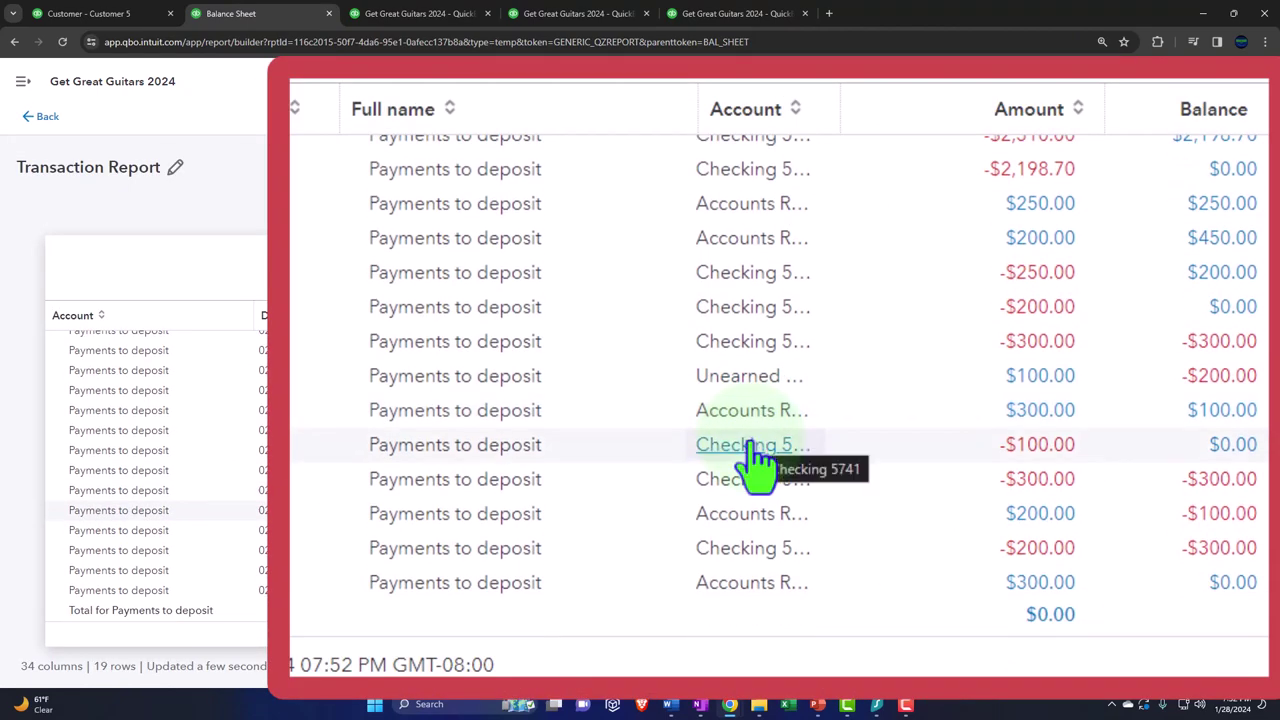
- Return to the Balance Sheet, then switch to the Trial Balance and rerun it
click(47, 119)
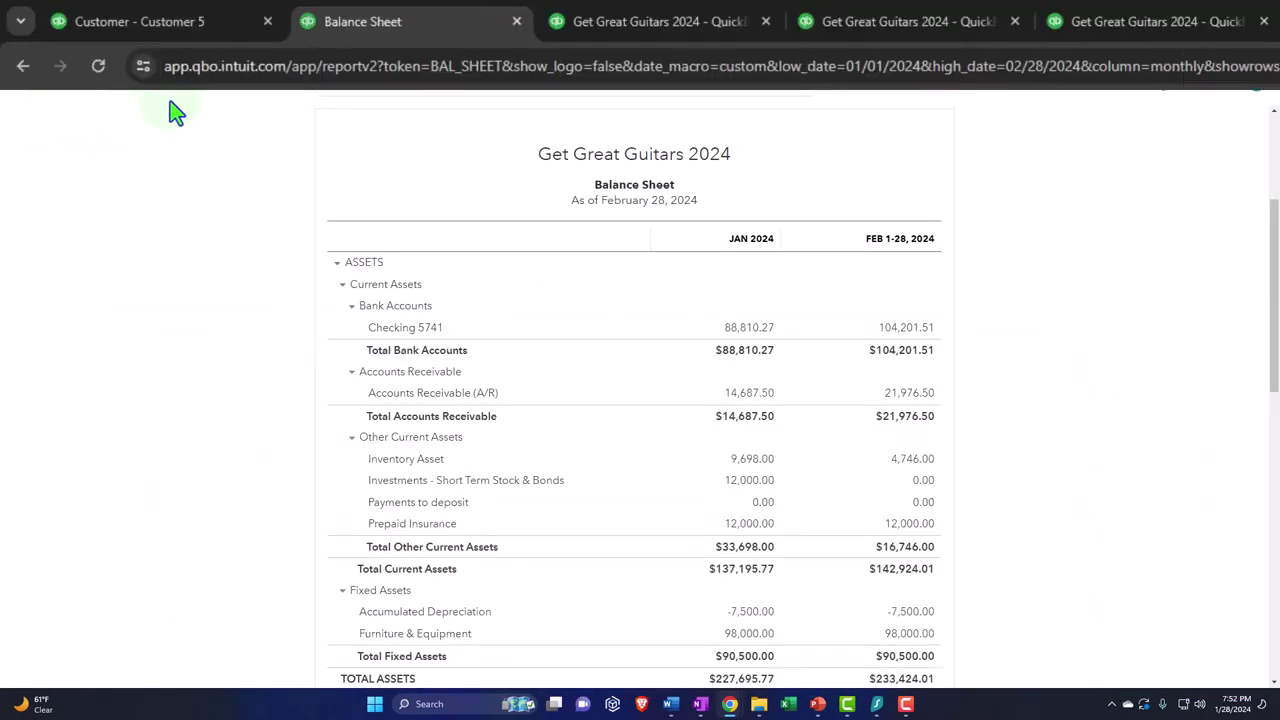
click(862, 26)
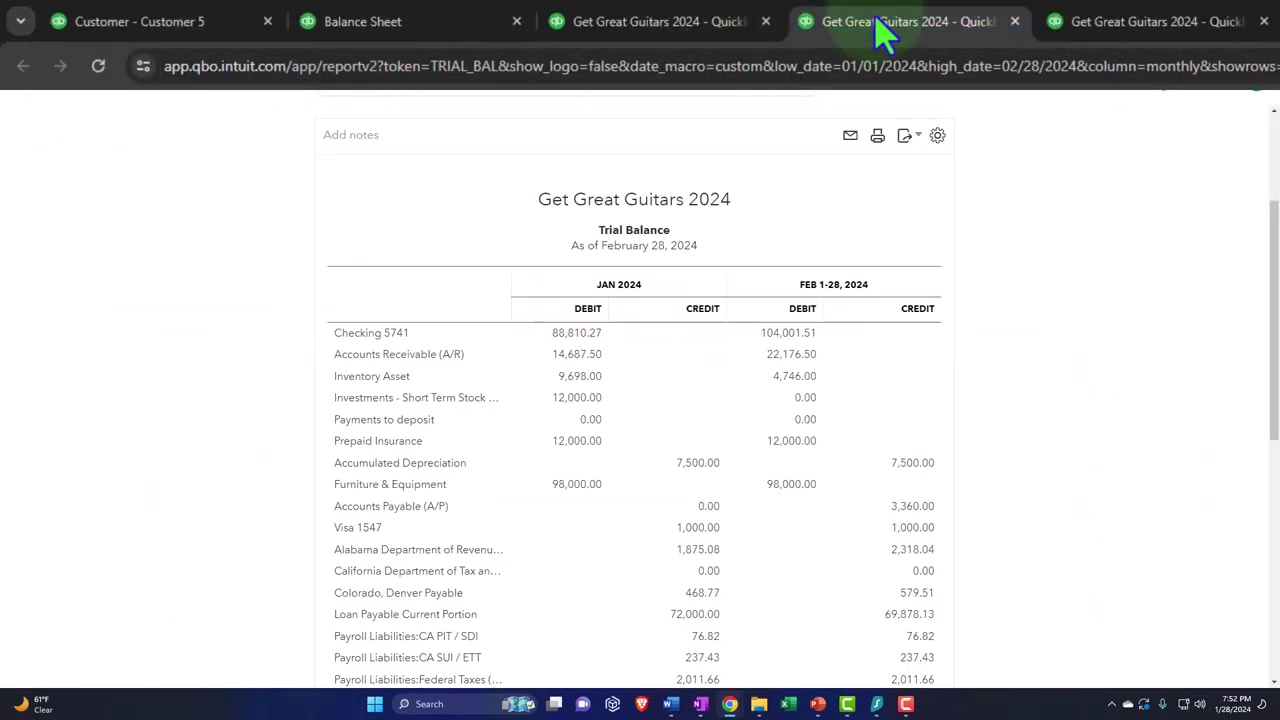
scroll(429, 357, up, 3)
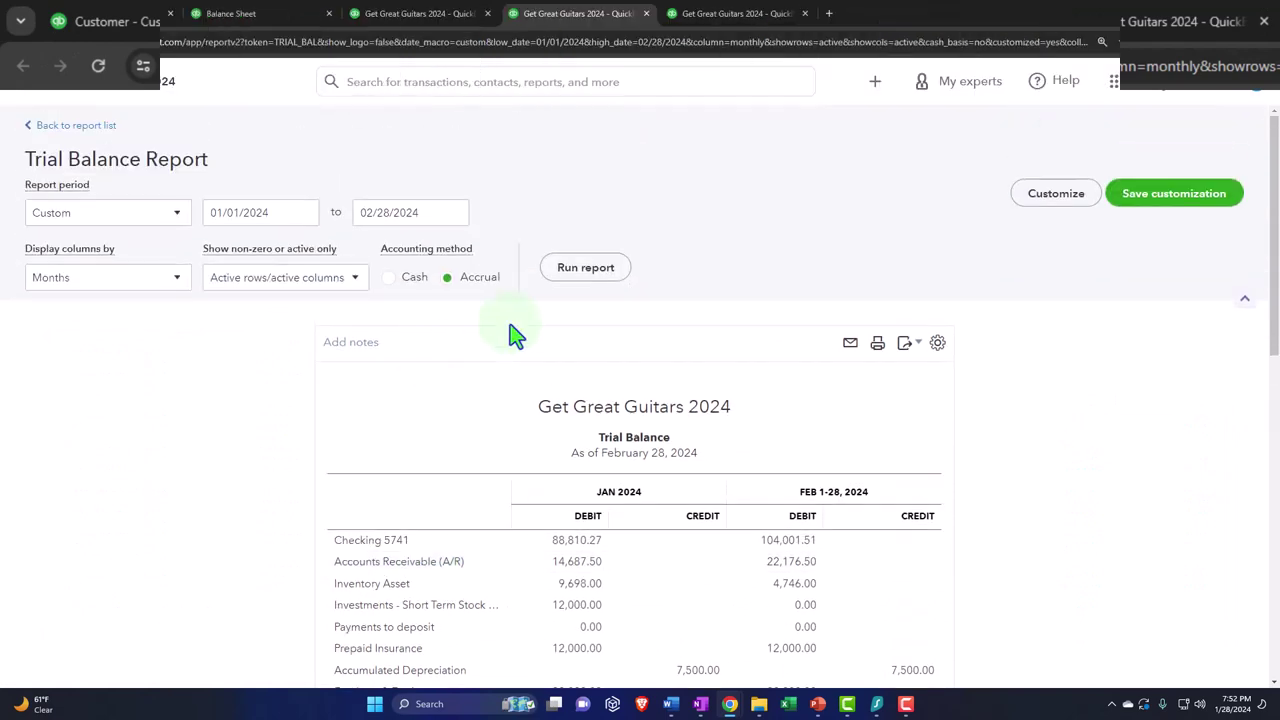
click(596, 272)
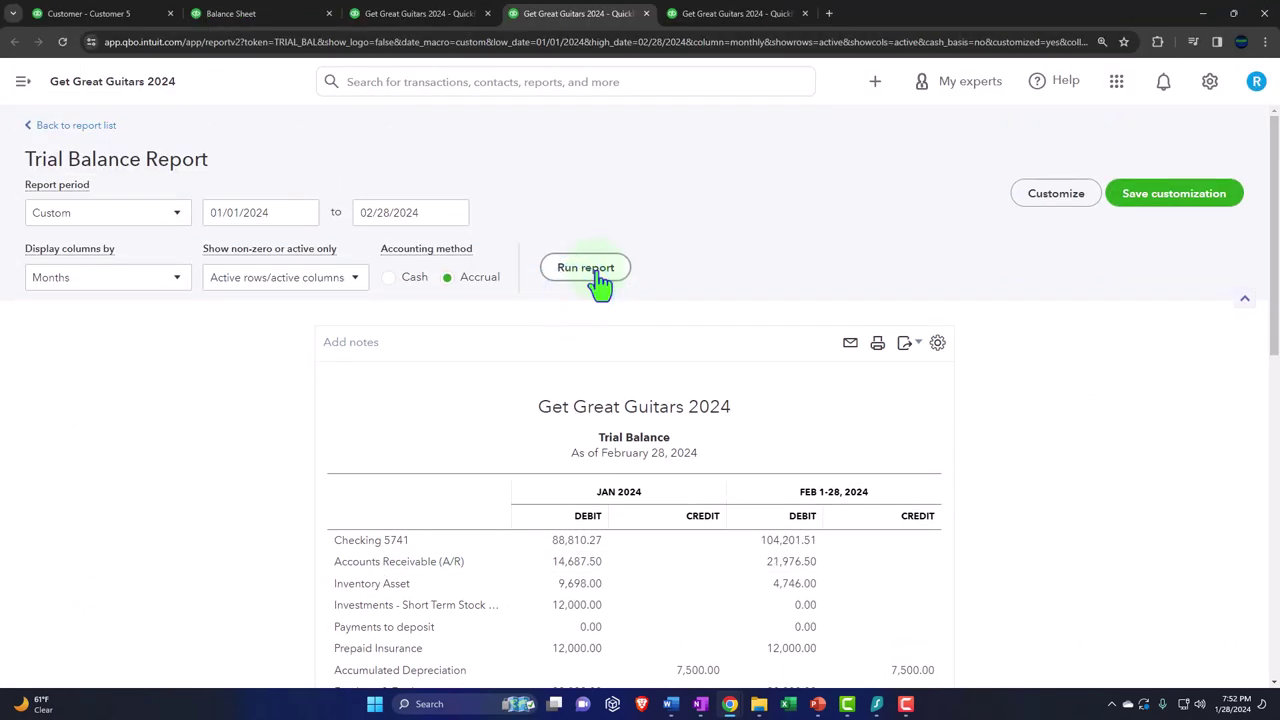
- Zoom in on the Trial Balance to read Checking 5741 at 104,201.51 and Accounts Receivable 21,976.50
scroll(600, 285, down, 3)
key(ctrl+plus)
key(ctrl+plus)
key(ctrl+plus)
key(ctrl+plus)
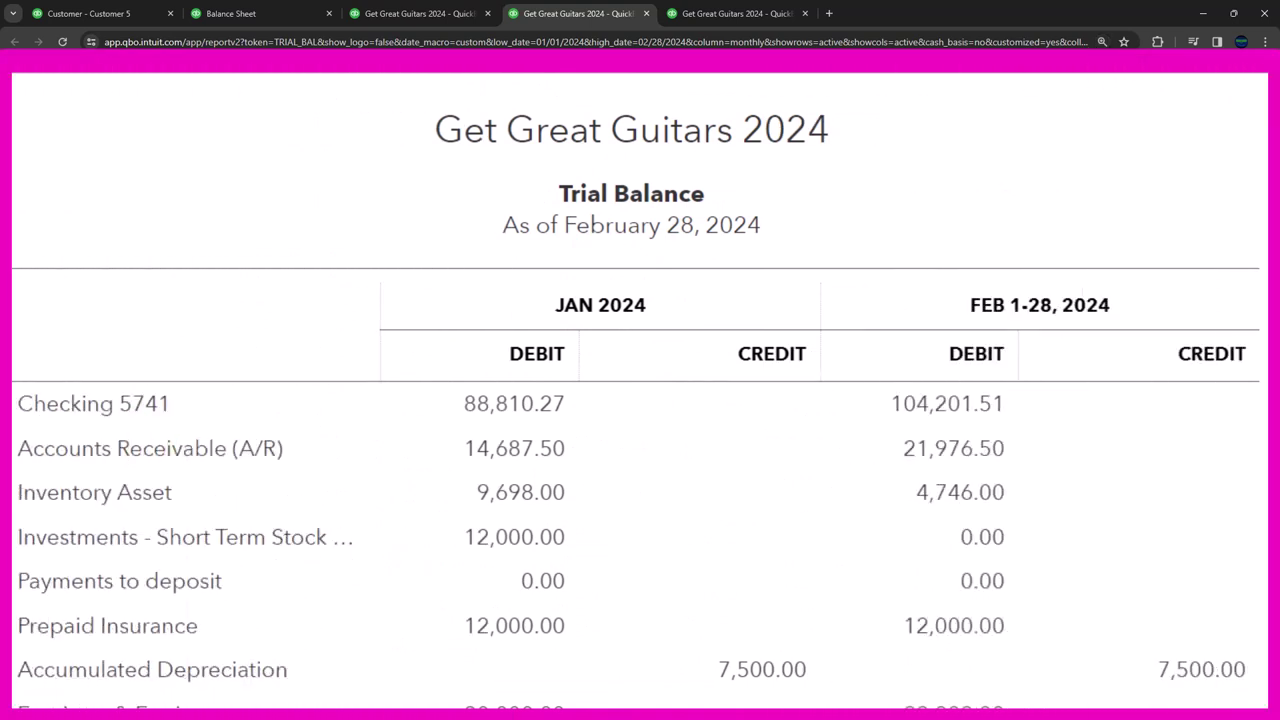
scroll(636, 391, down, 1)
scroll(636, 391, down, 1)
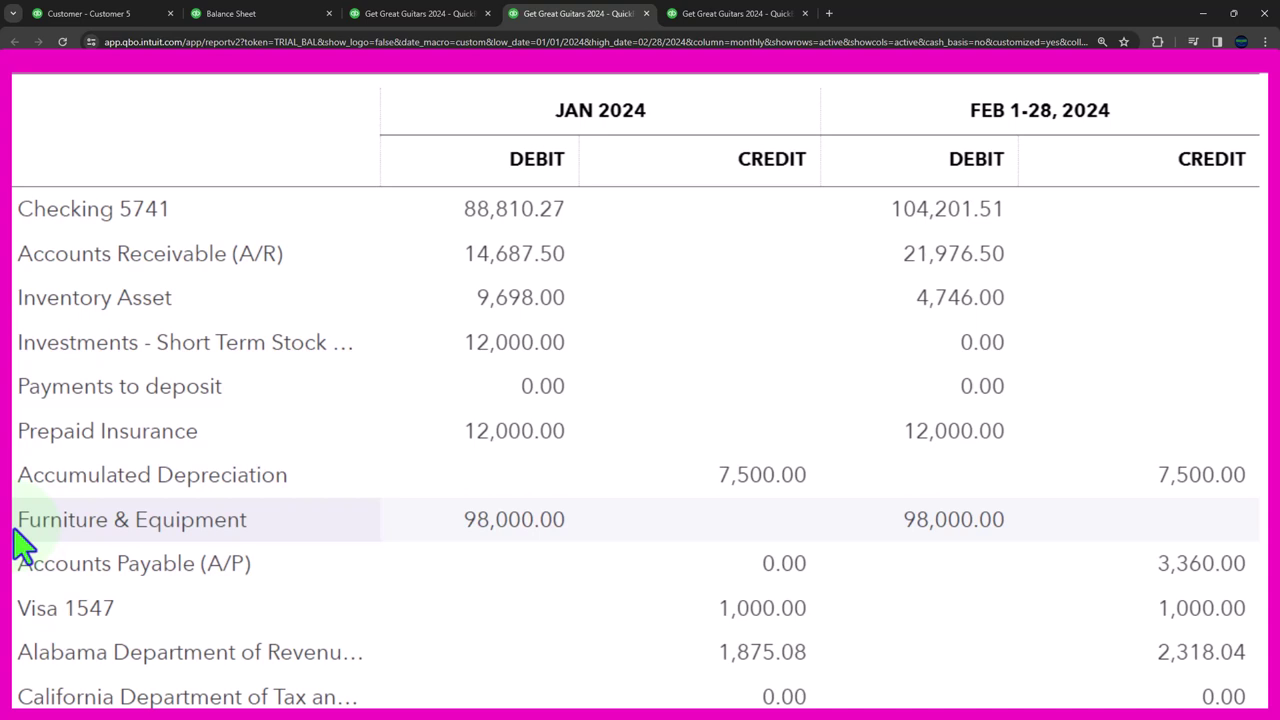
scroll(22, 545, down, 1)
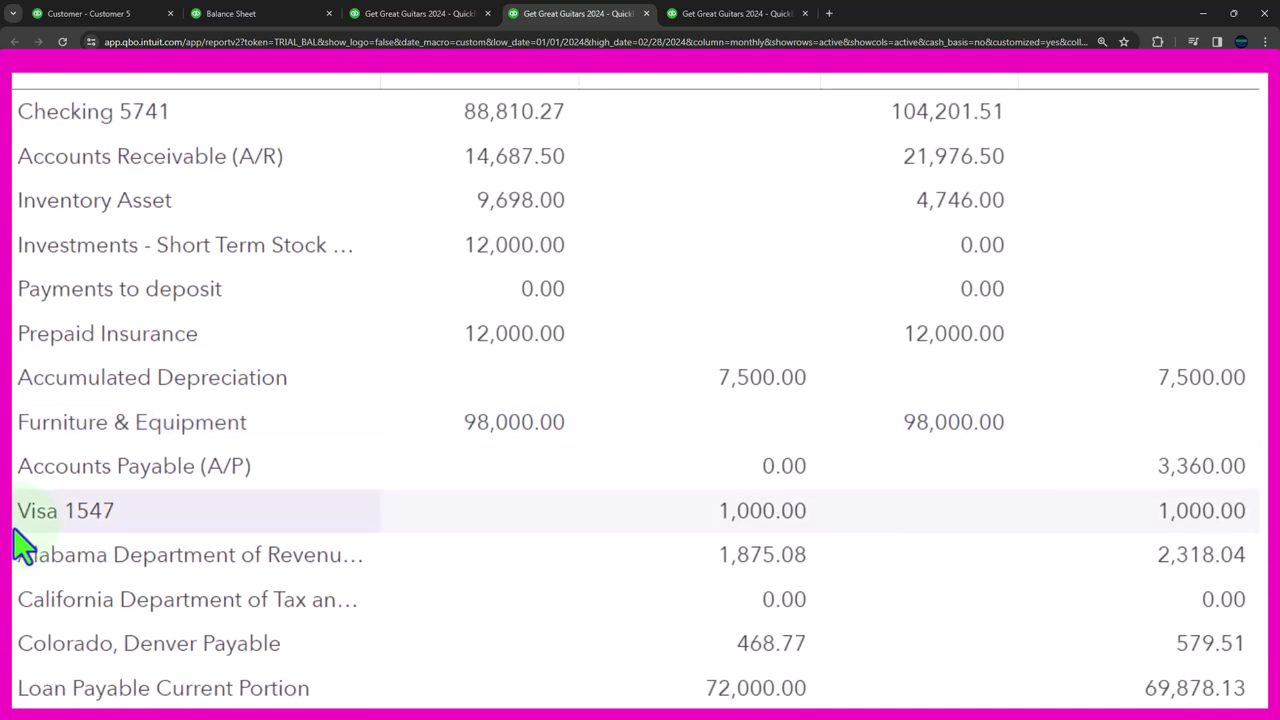
scroll(22, 545, down, 2)
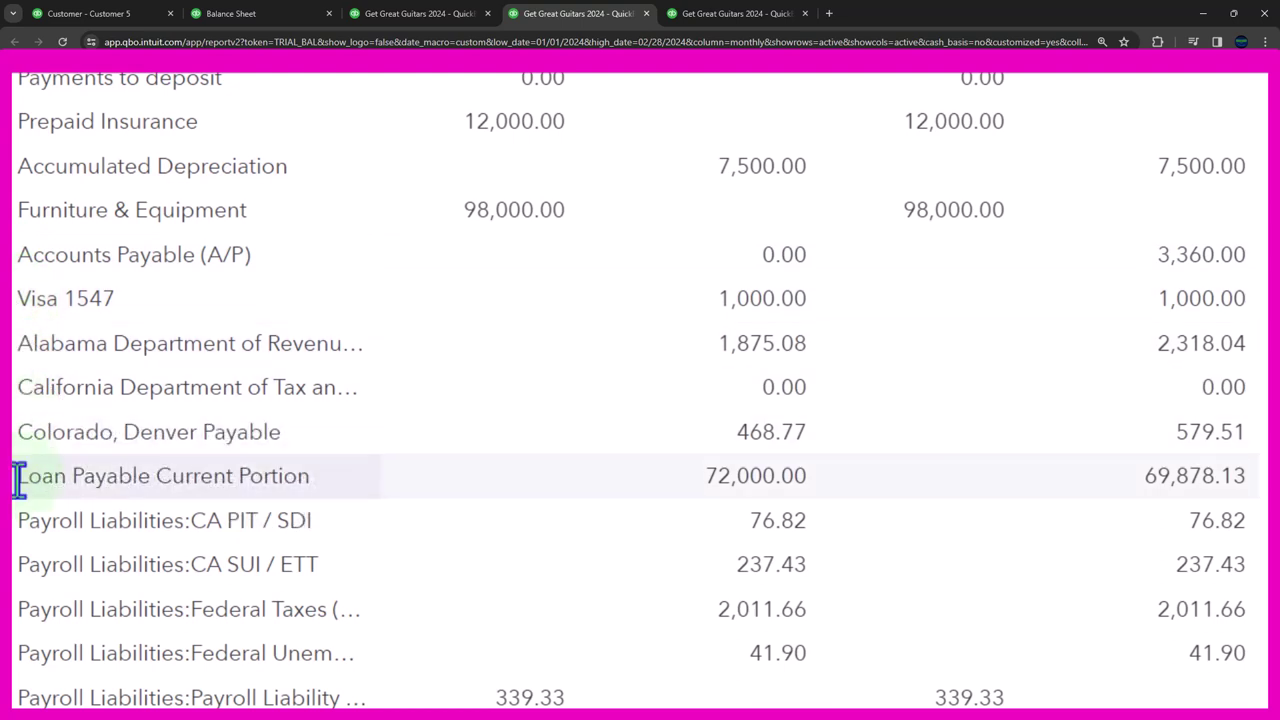
scroll(23, 490, down, 1)
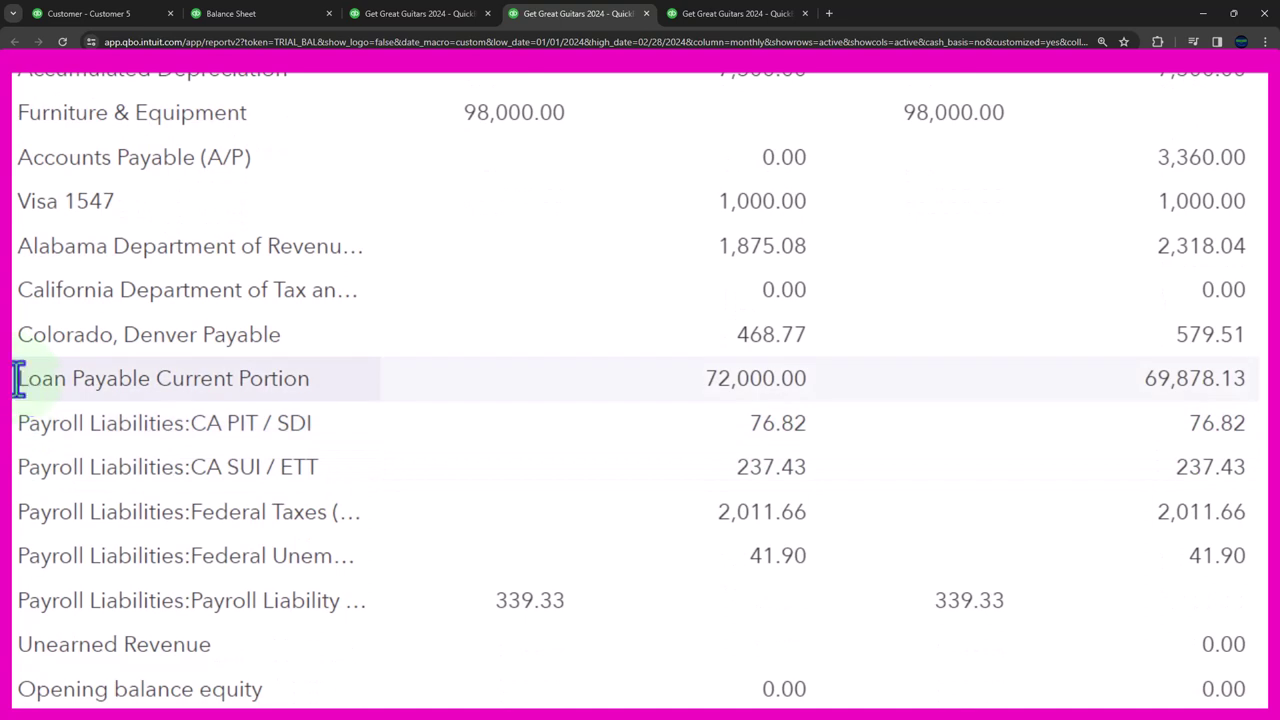
scroll(23, 465, down, 2)
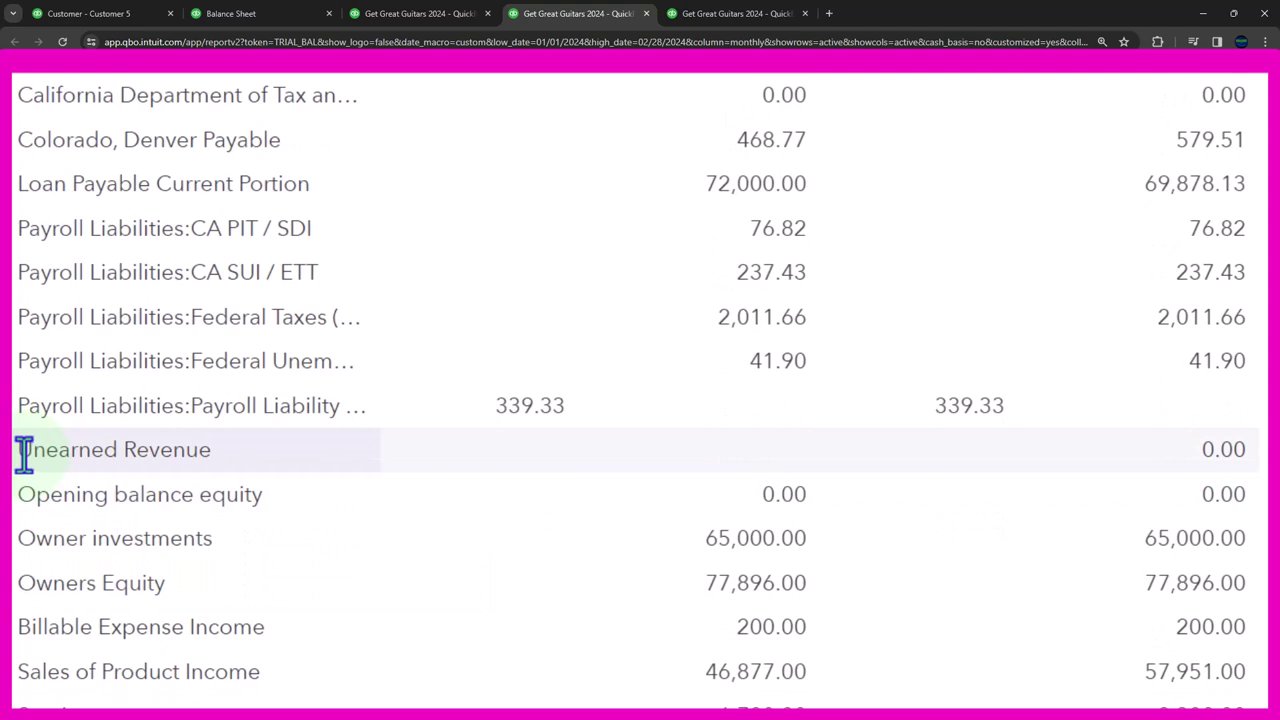
scroll(23, 455, down, 1)
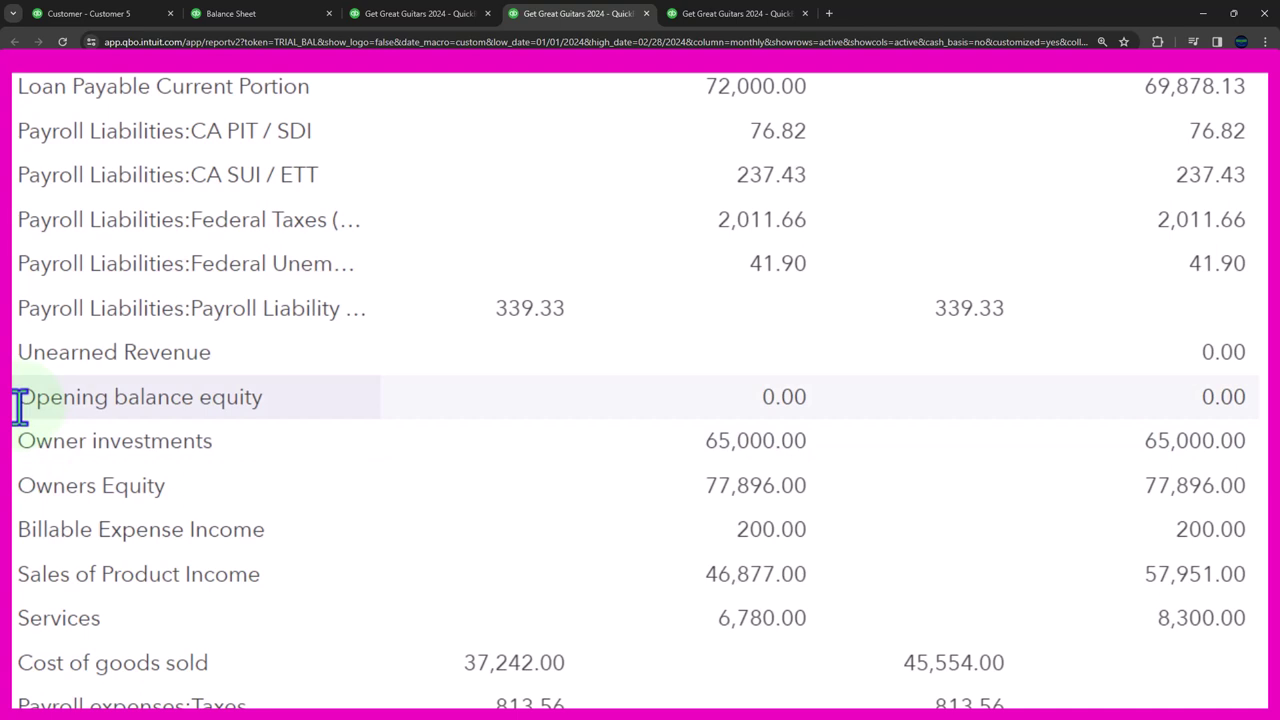
scroll(20, 405, down, 1)
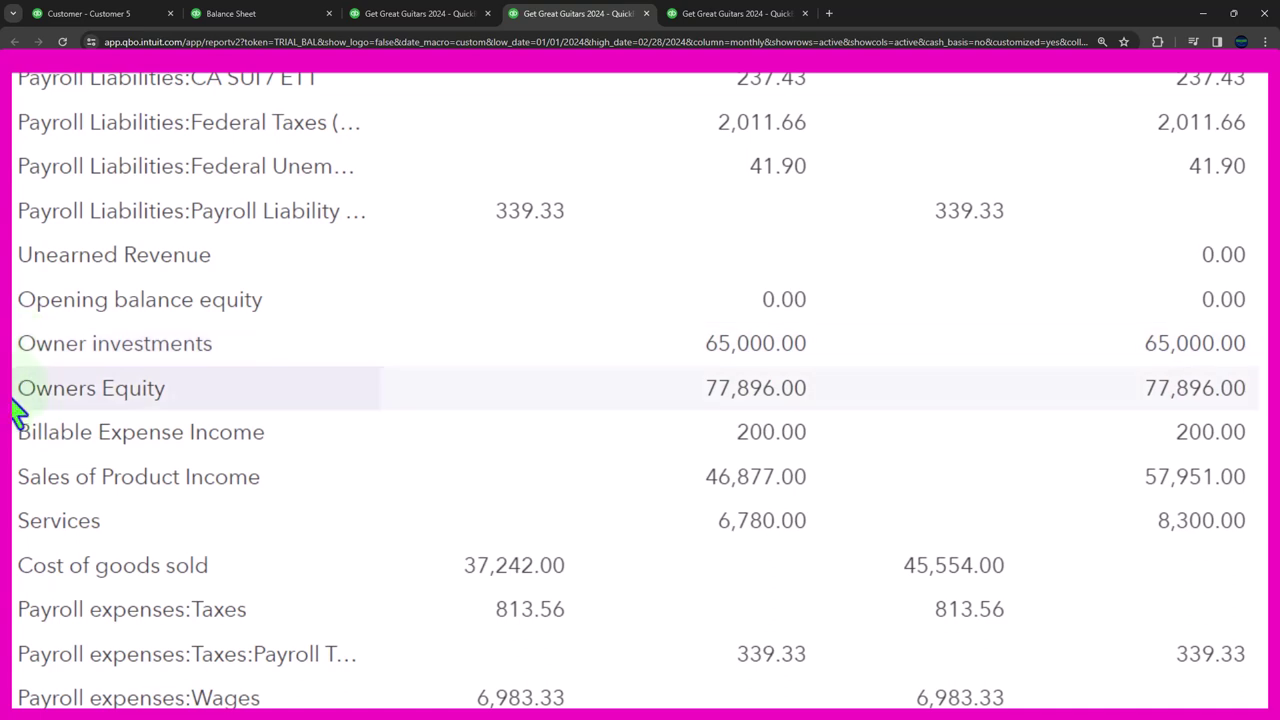
scroll(18, 405, down, 1)
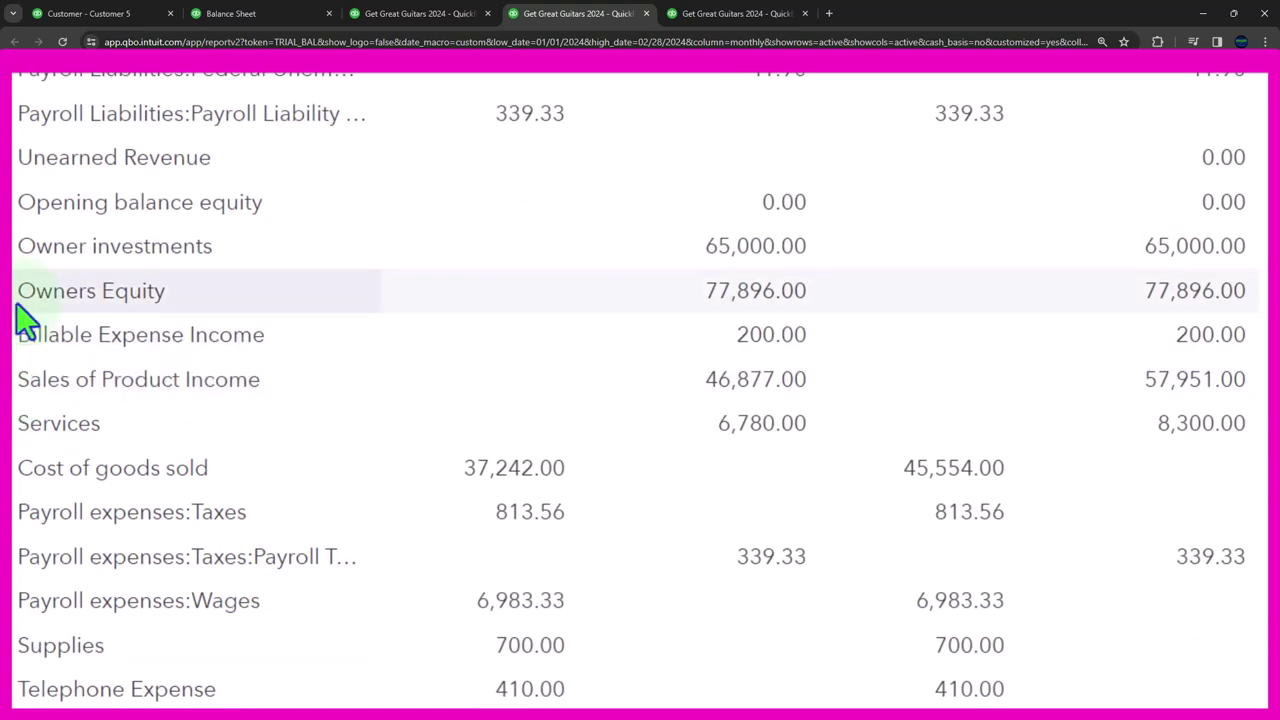
scroll(18, 300, down, 1)
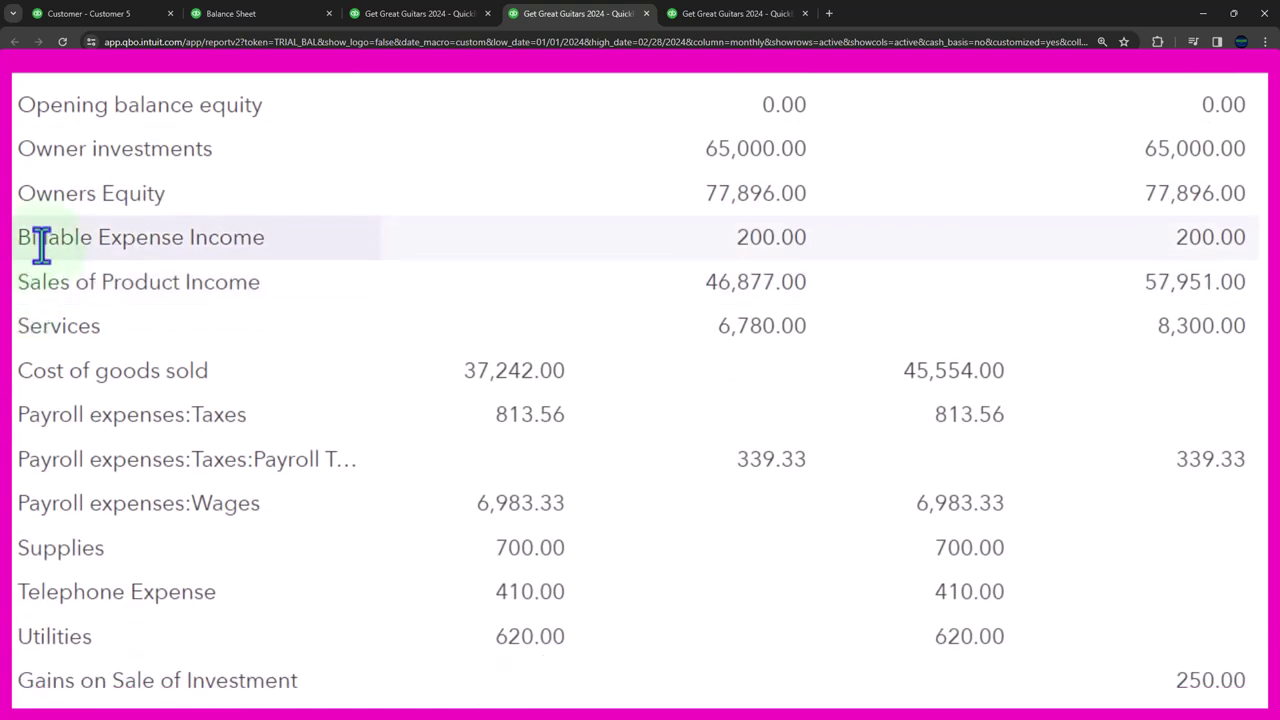
scroll(40, 245, down, 1)
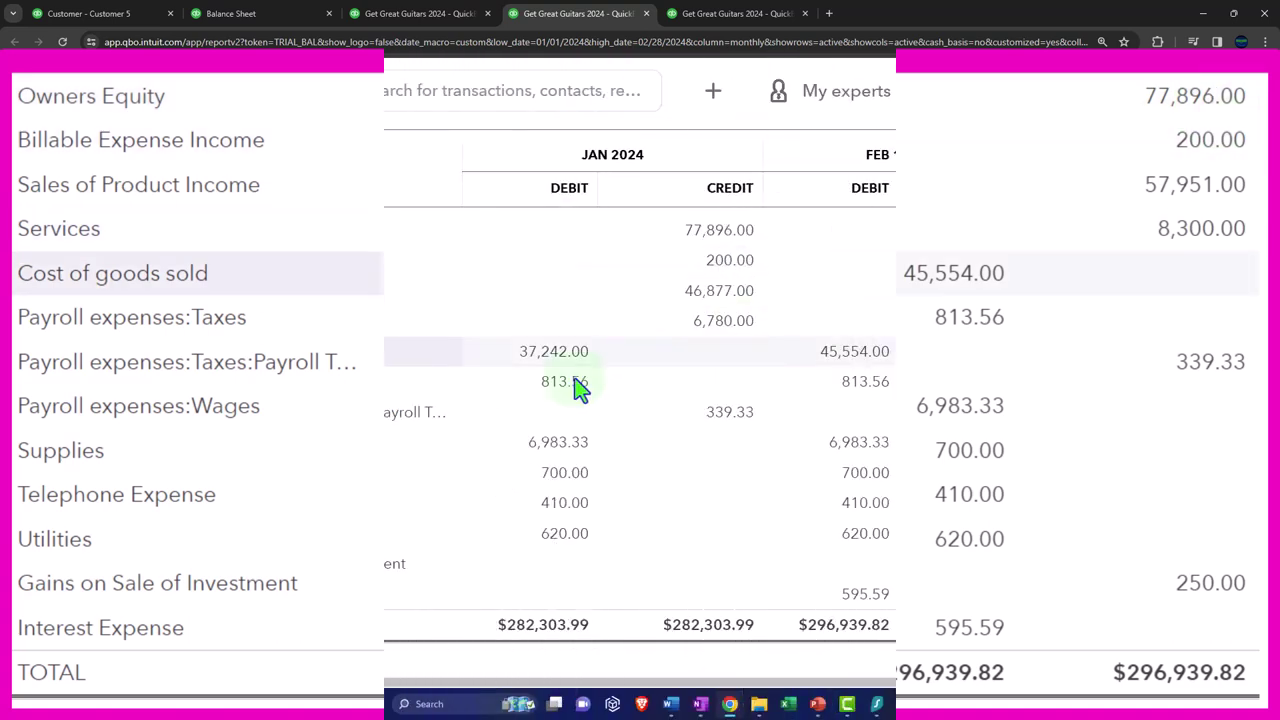
scroll(80, 504, up, 10)
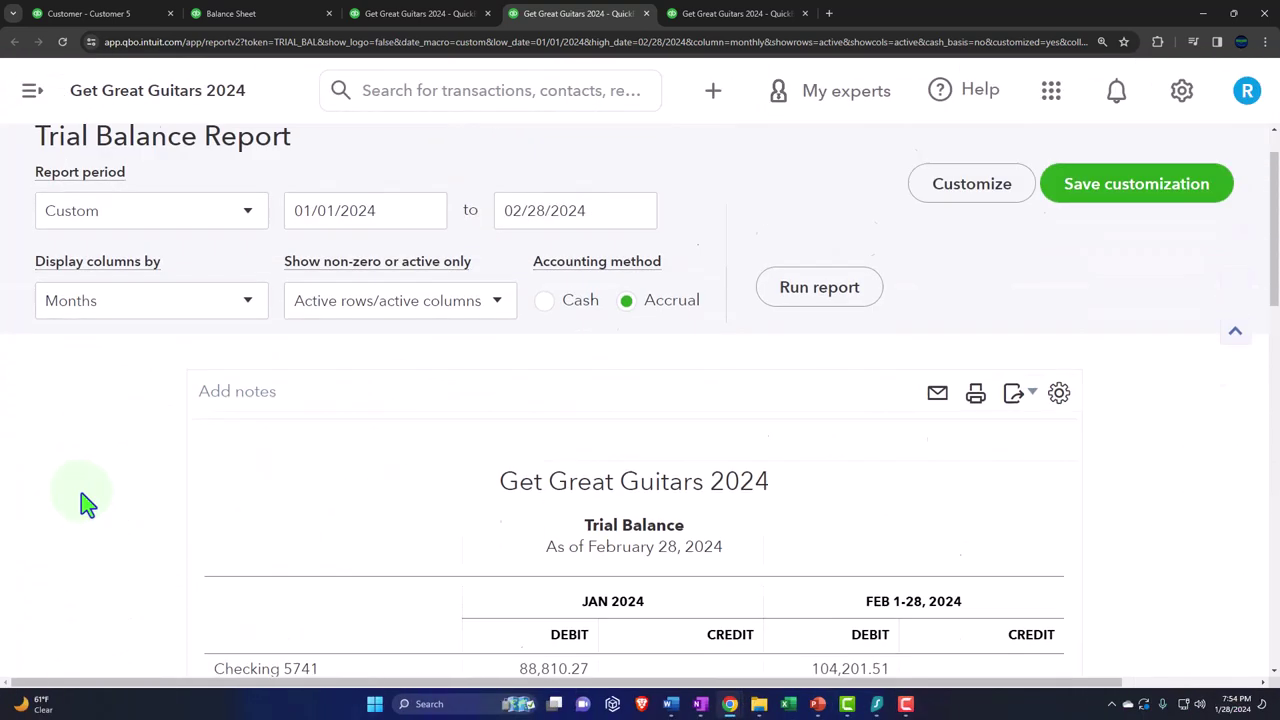
- Rerun the Trial Balance for 01/01/2025 to 01/01/2025 and check the $241,263.34 total
click(384, 274)
text(01012025)
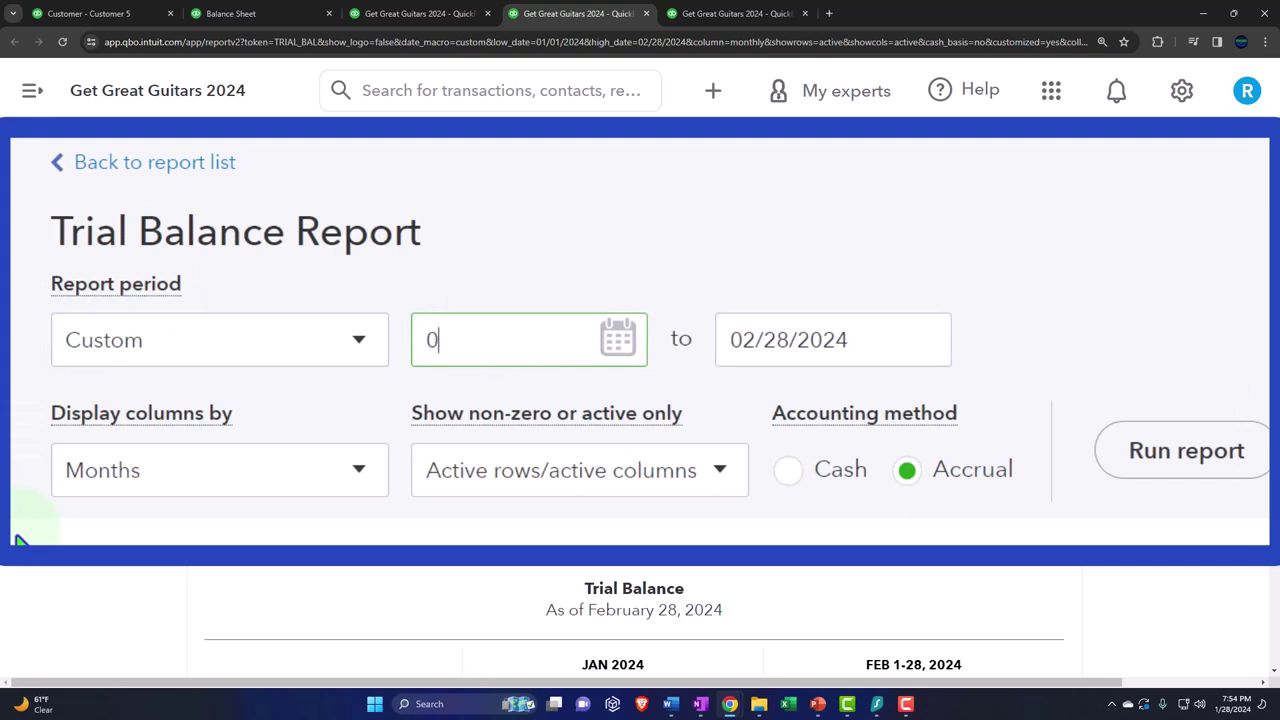
key(Tab)
text(01012025)
key(Tab)
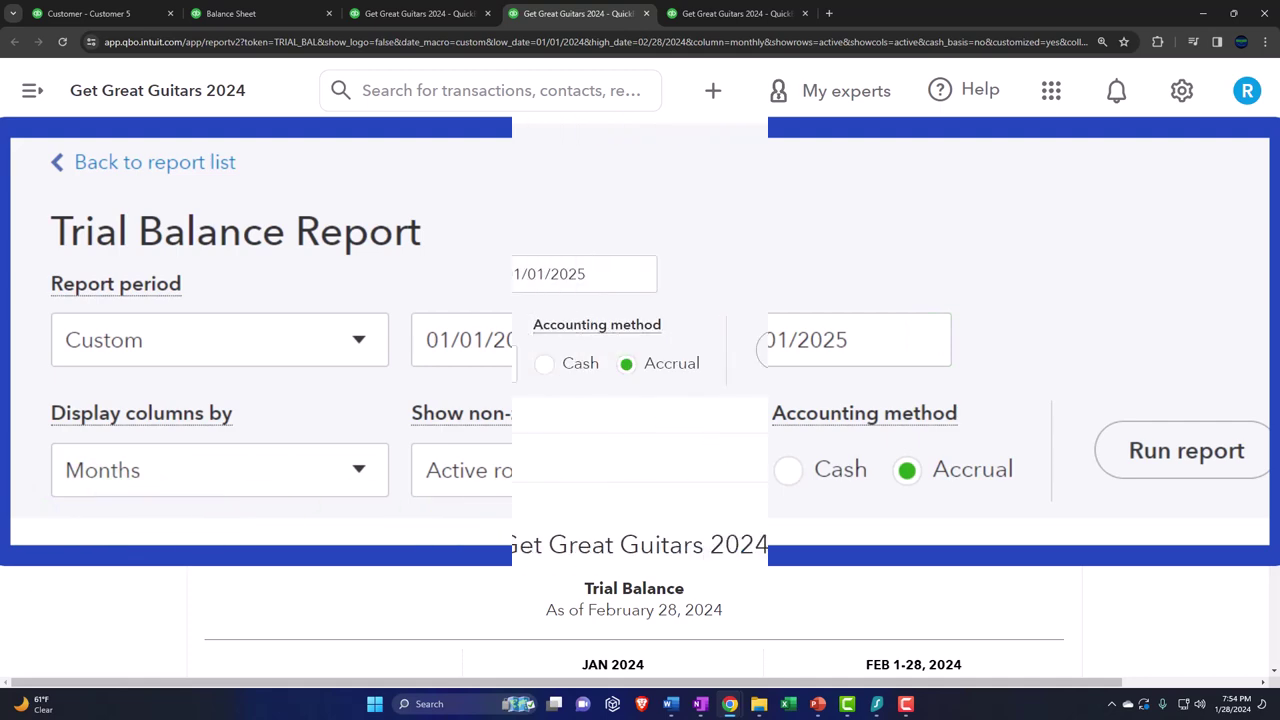
click(837, 372)
scroll(837, 372, down, 5)
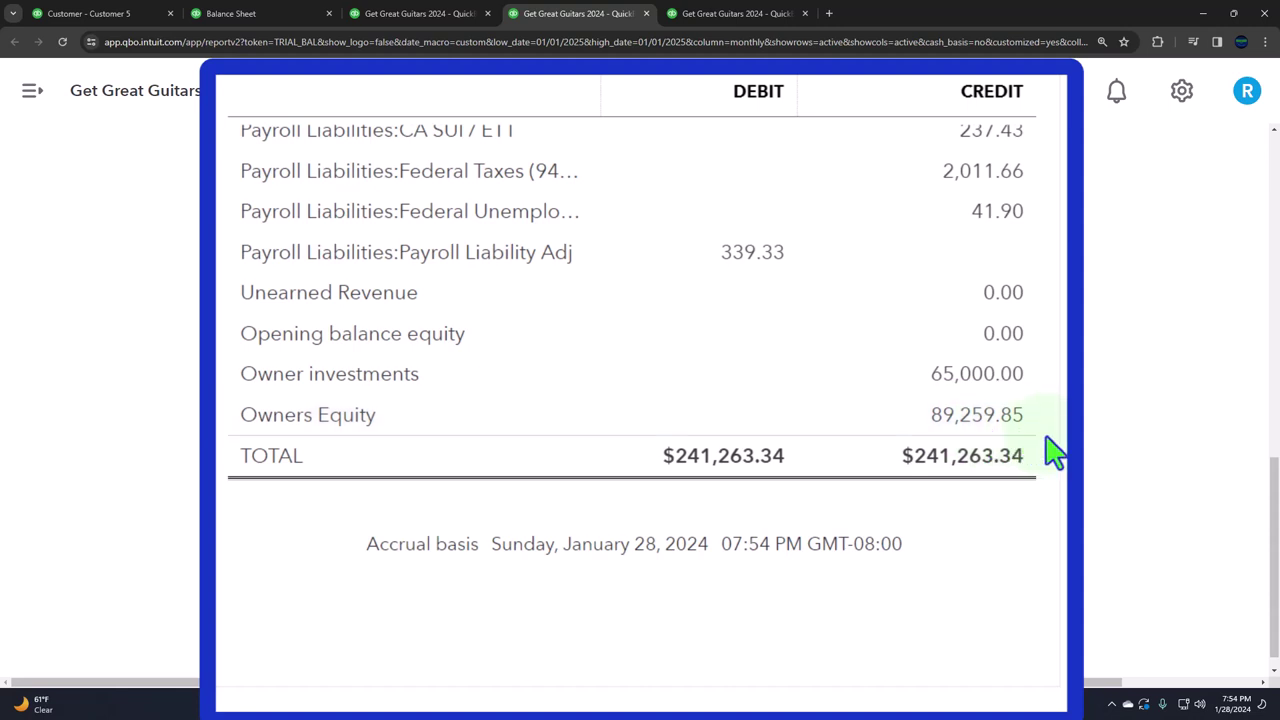
scroll(1055, 452, up, 1)
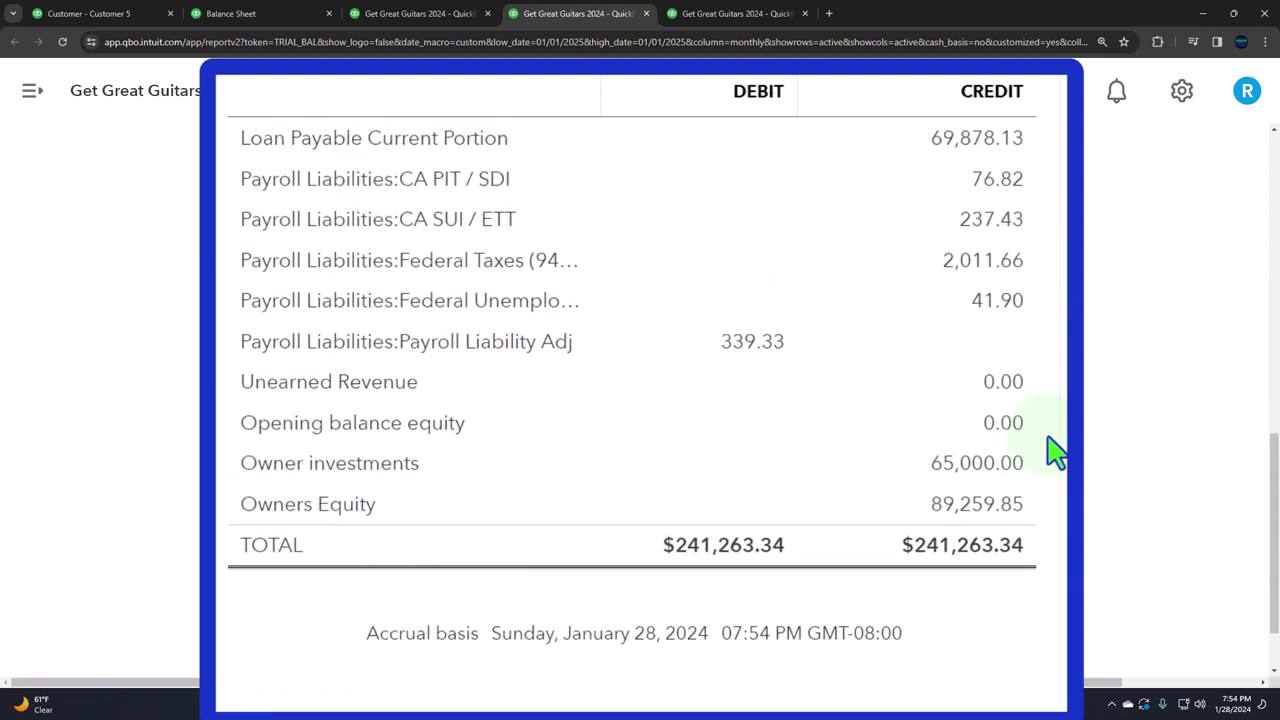